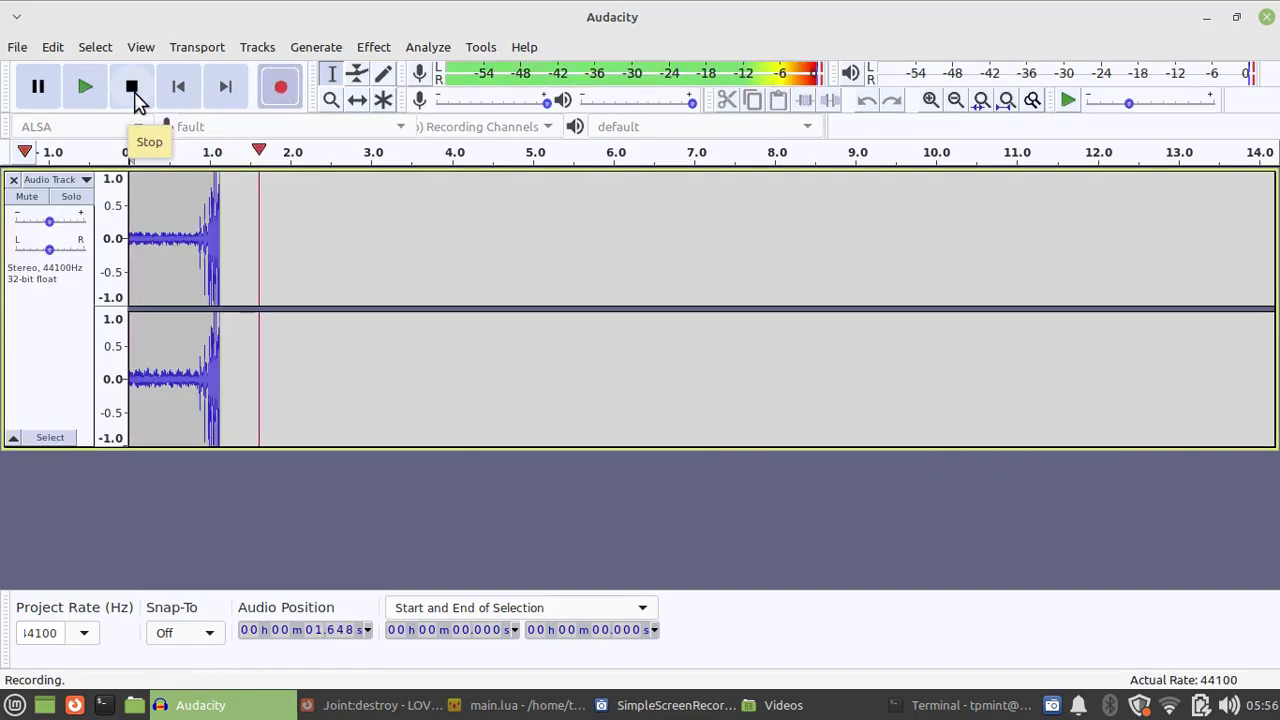
- Stop the recording and play back the captured sound
{"action": "left_click", "coordinate": [133, 88]}
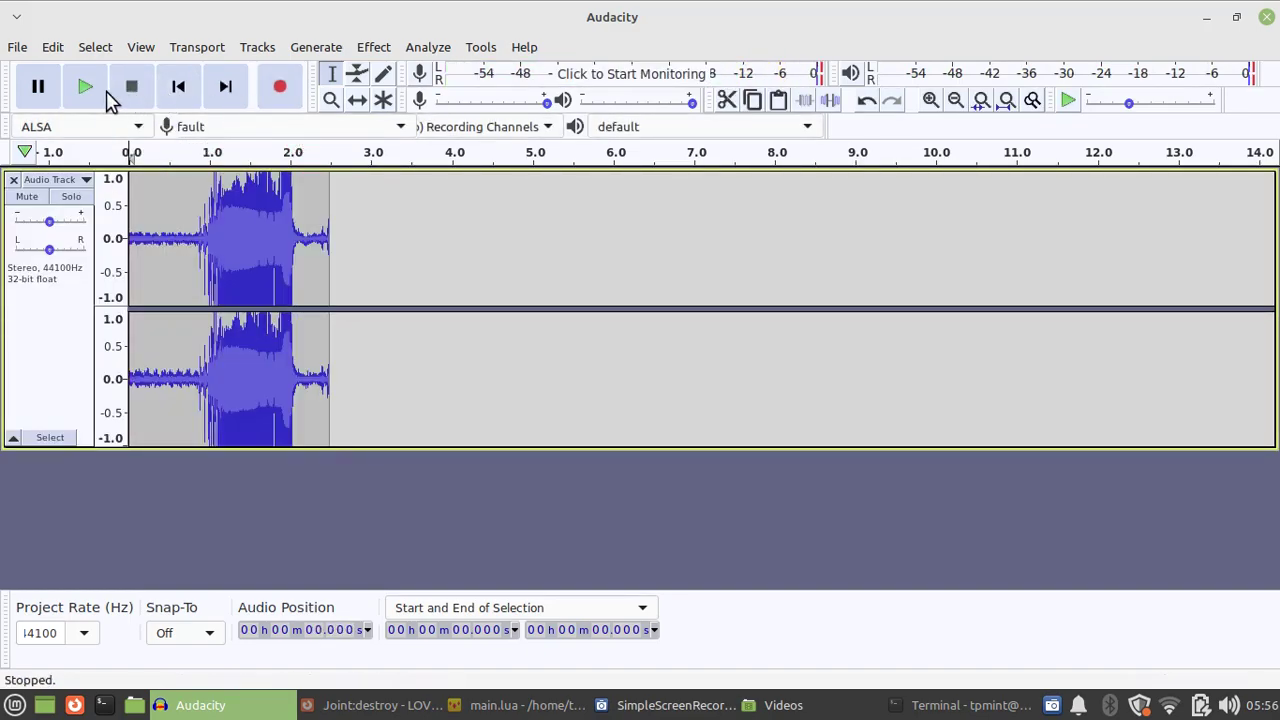
{"action": "left_click", "coordinate": [95, 95]}
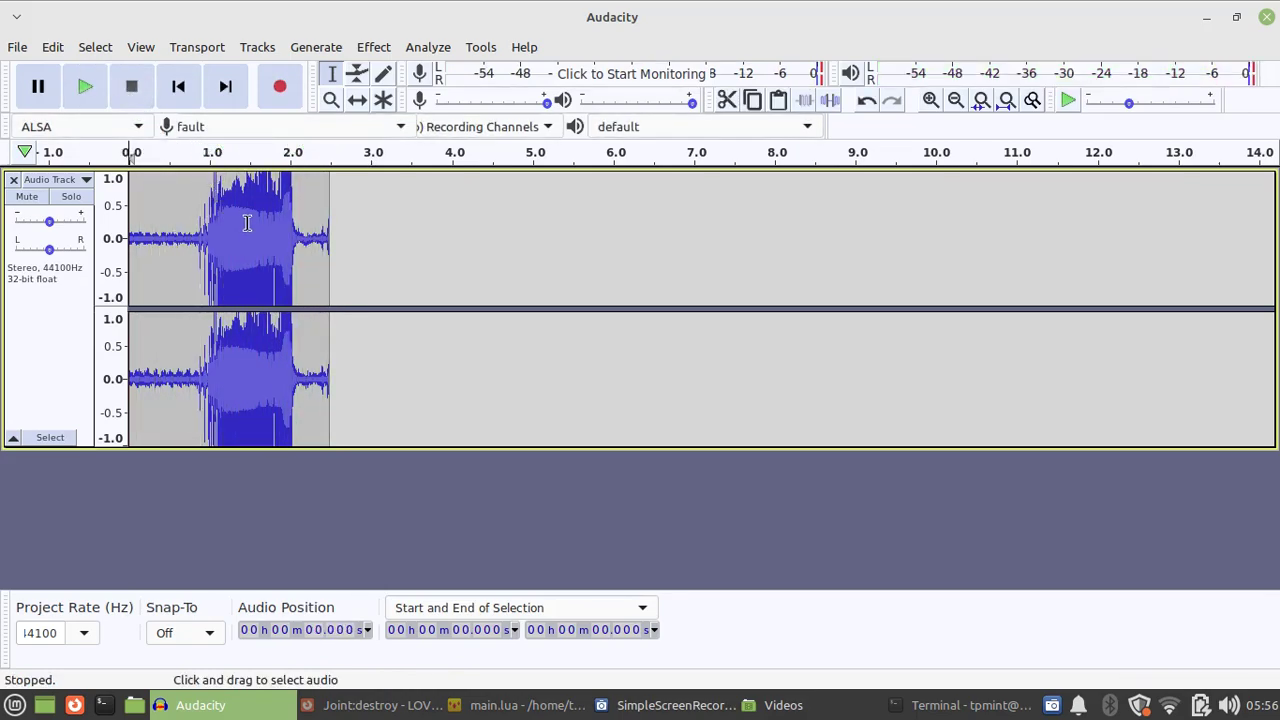
- Delete the first 1.405 seconds of the recording and play the remaining audio
{"action": "left_click_drag", "start_coordinate": [245, 222], "coordinate": [130, 225]}
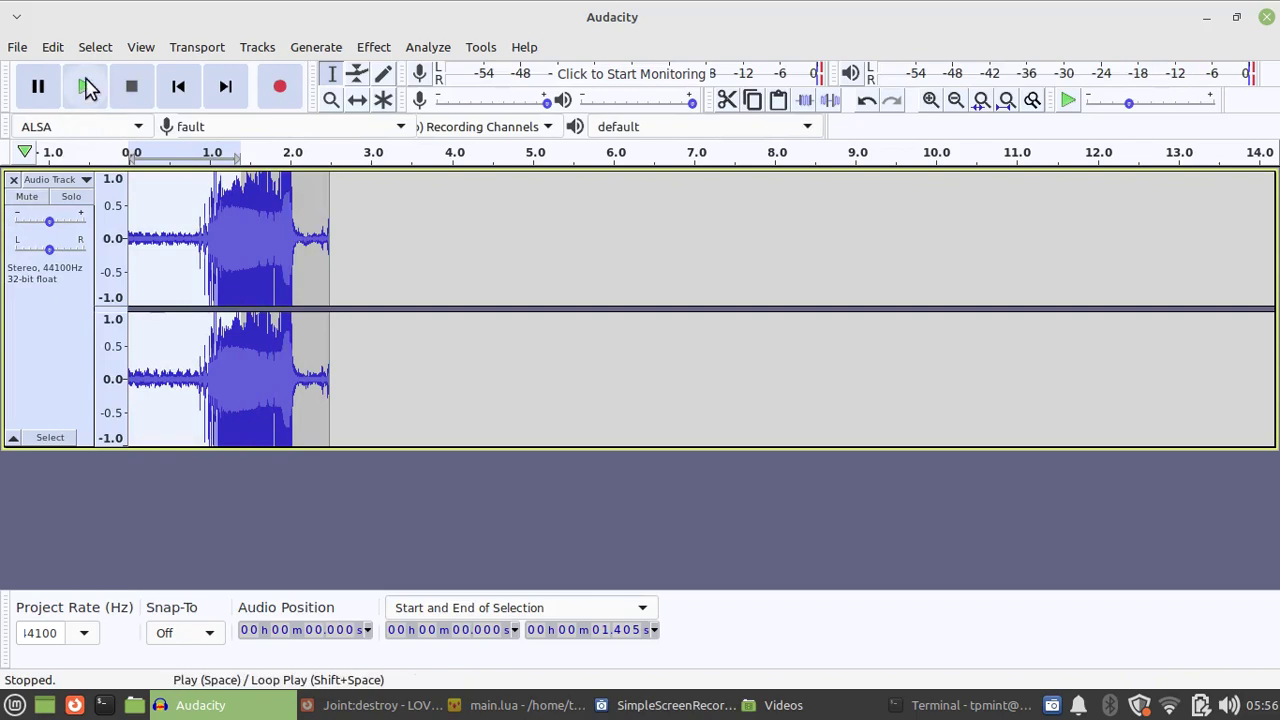
{"action": "left_click", "coordinate": [53, 47]}
{"action": "left_click", "coordinate": [80, 153]}
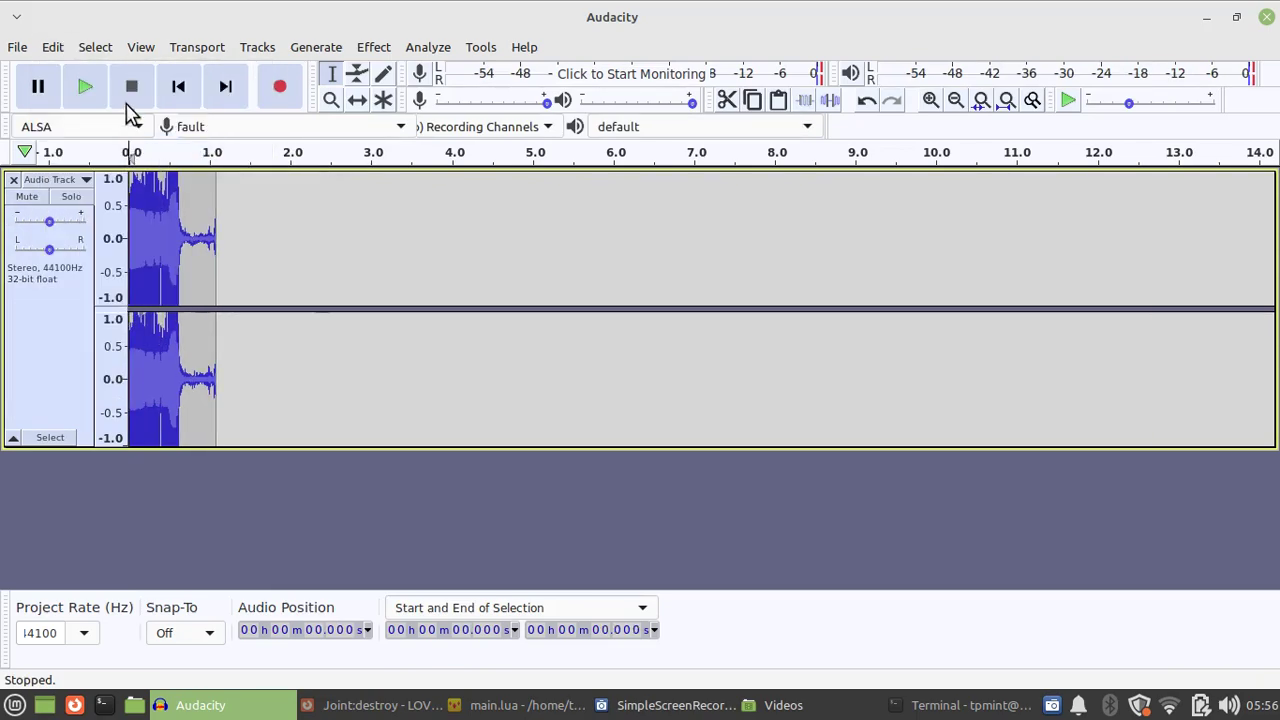
{"action": "left_click", "coordinate": [88, 90]}
{"action": "left_click", "coordinate": [131, 90]}
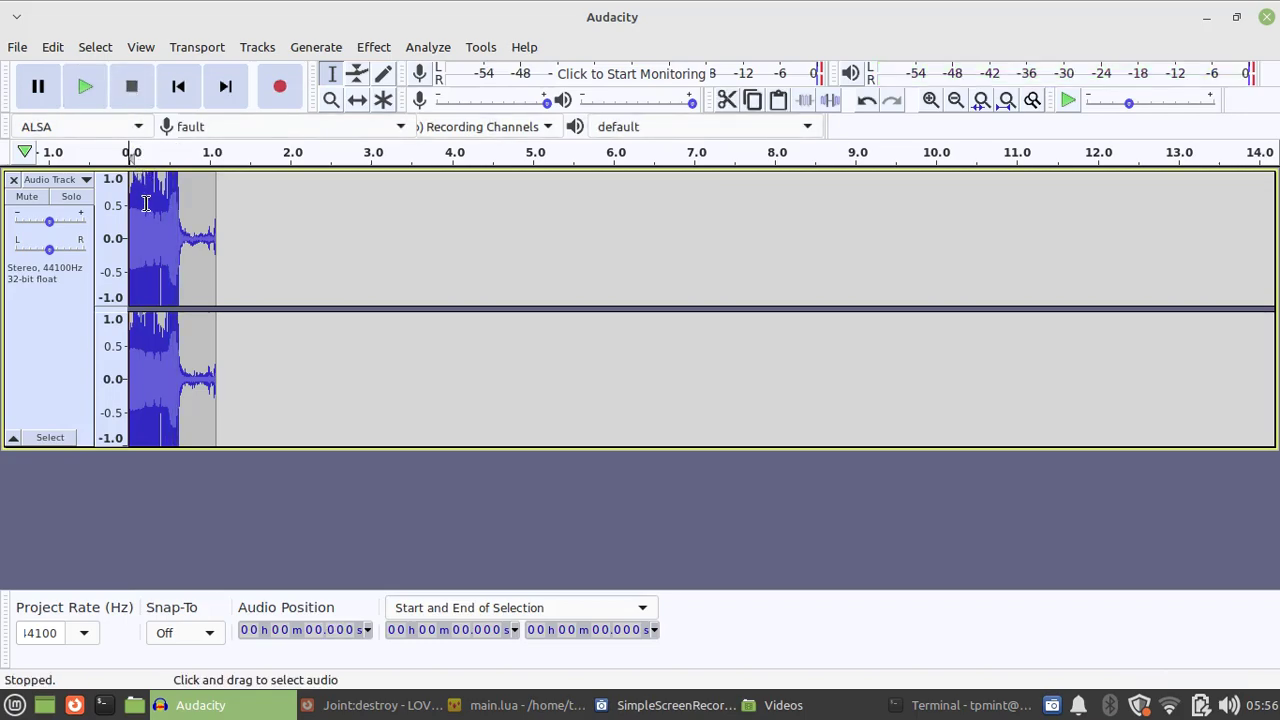
- Apply a Fade In to the first 0.2 seconds of the audio
{"action": "left_click_drag", "start_coordinate": [140, 205], "coordinate": [128, 205]}
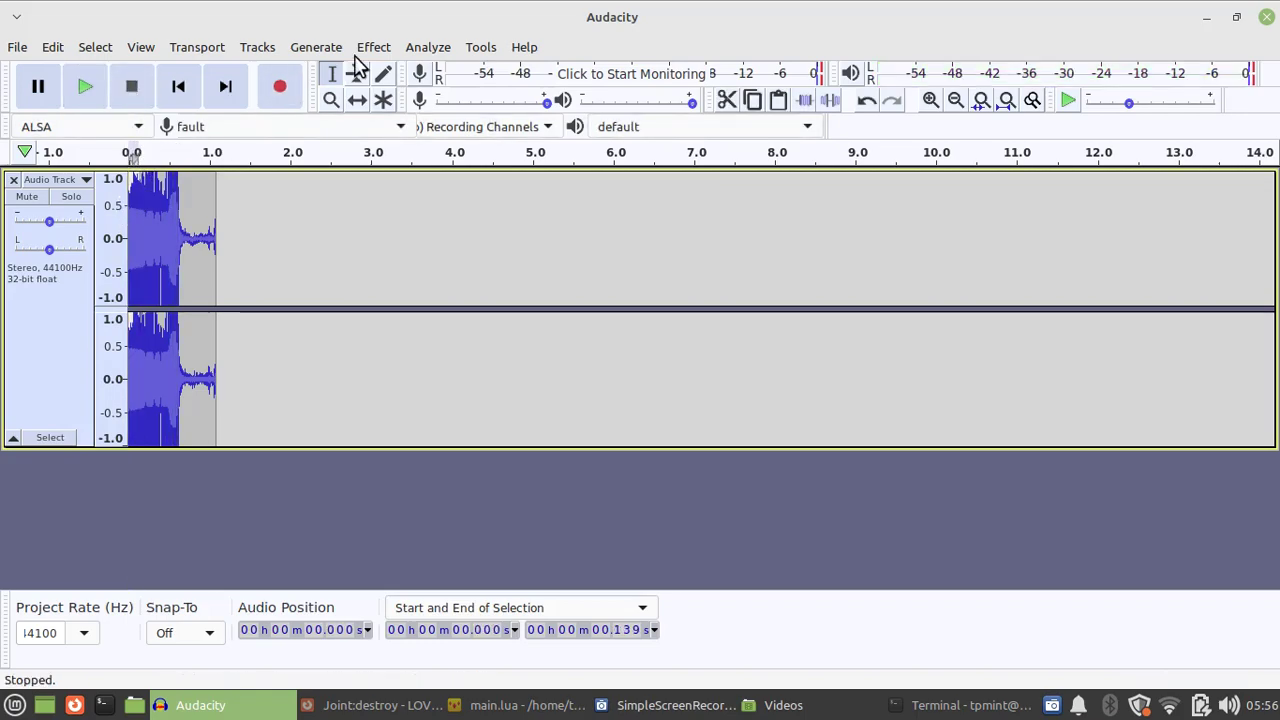
{"action": "key", "text": "ctrl+1"}
{"action": "key", "text": "ctrl+1"}
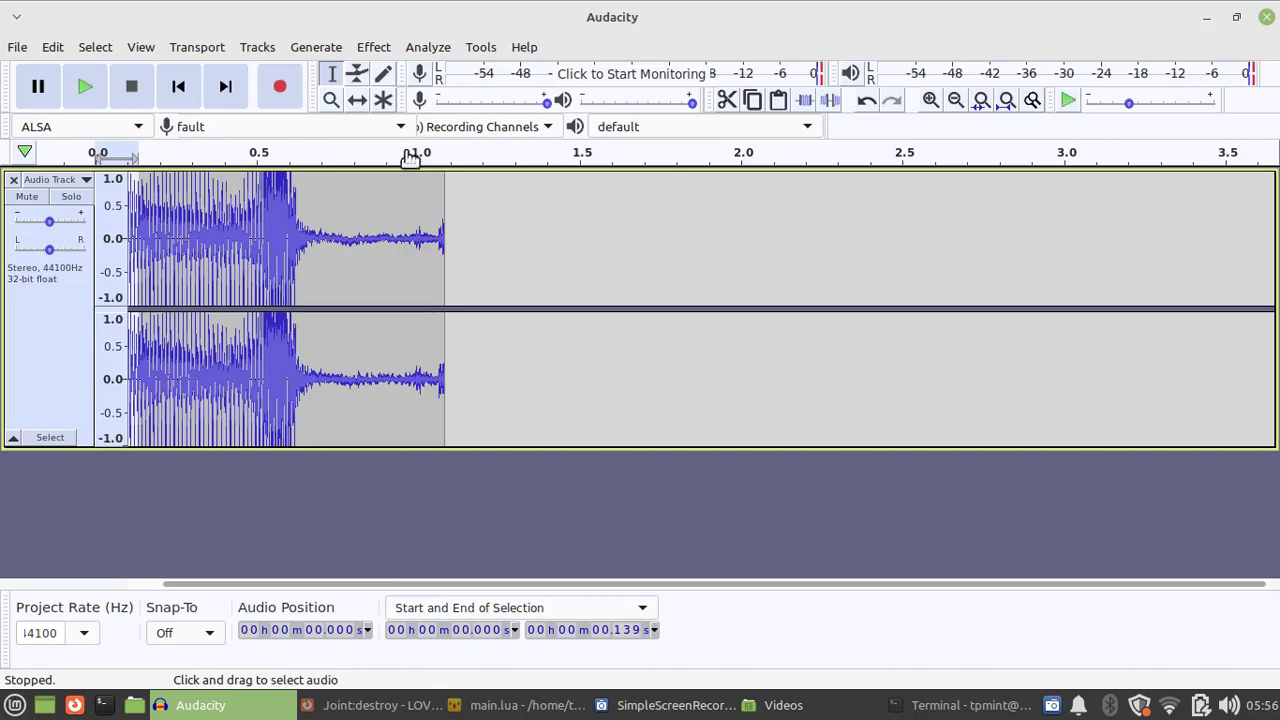
{"action": "left_click_drag", "start_coordinate": [157, 250], "coordinate": [128, 255]}
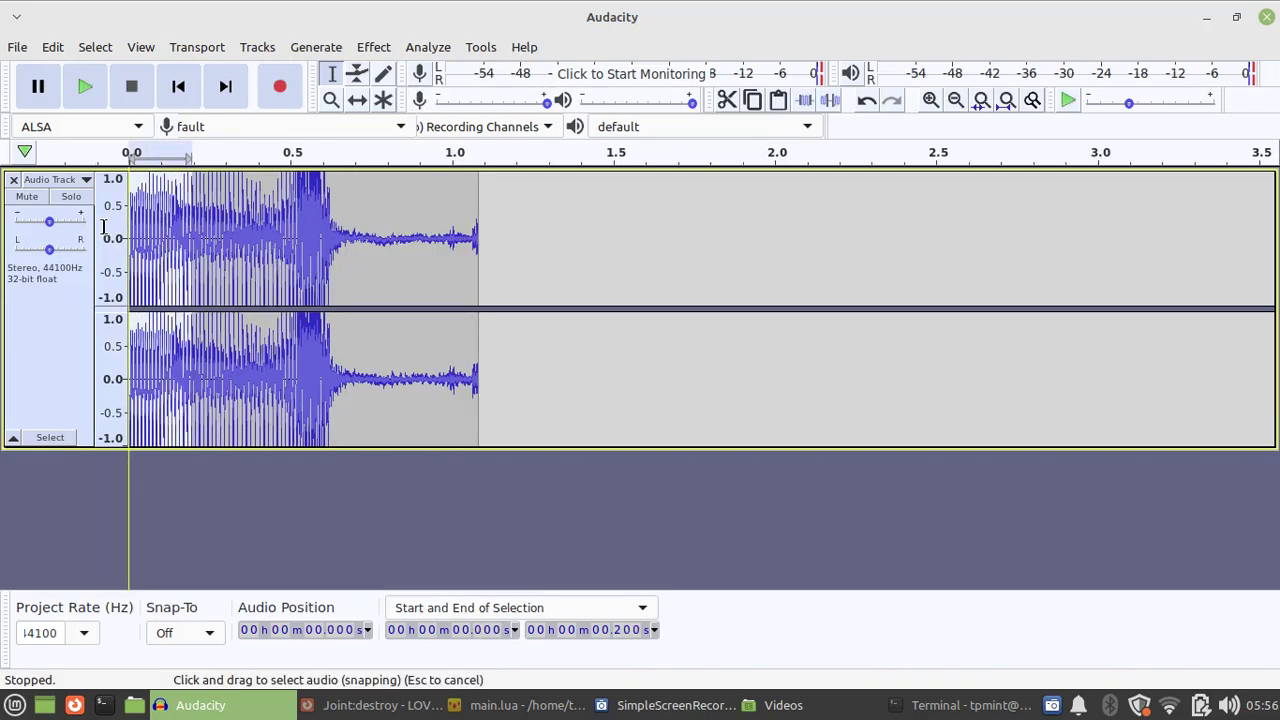
{"action": "left_click", "coordinate": [373, 47]}
{"action": "left_click", "coordinate": [391, 346]}
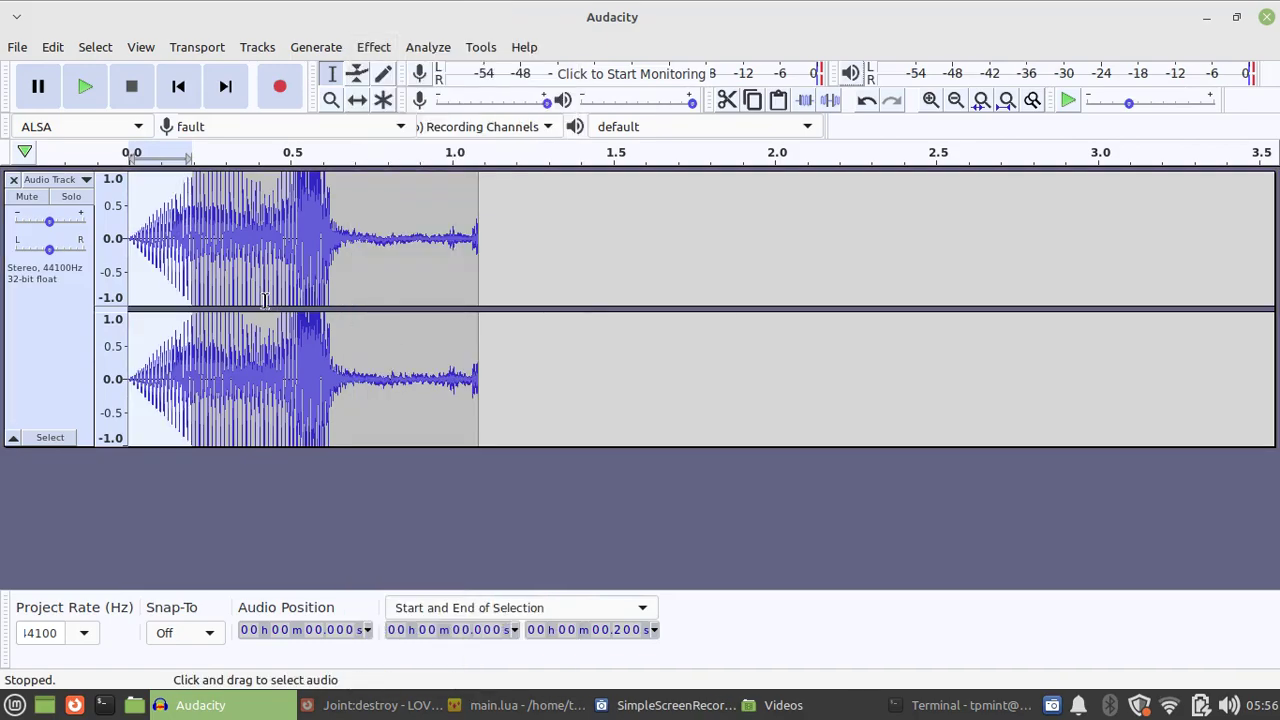
- Apply a Fade In to the section from 0.253 to 0.427 seconds and play the track from the start
{"action": "left_click", "coordinate": [259, 235]}
{"action": "left_click_drag", "start_coordinate": [259, 235], "coordinate": [212, 236]}
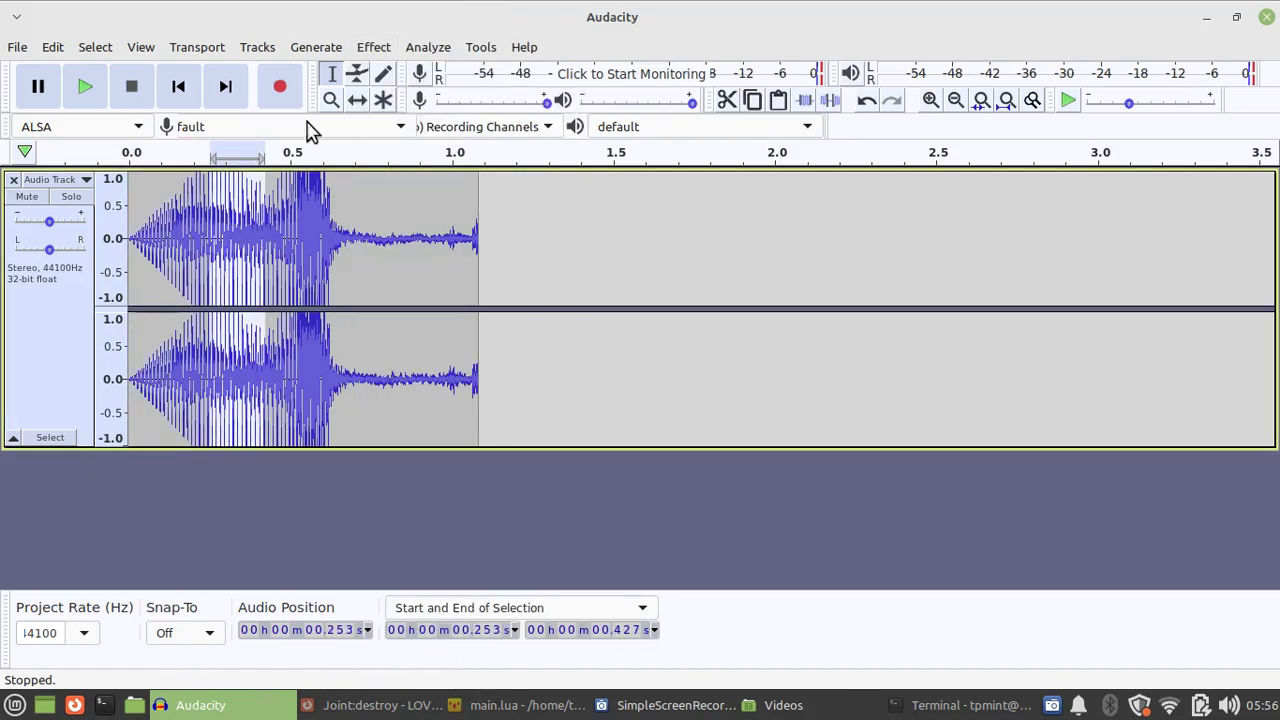
{"action": "left_click", "coordinate": [373, 47]}
{"action": "left_click", "coordinate": [443, 343]}
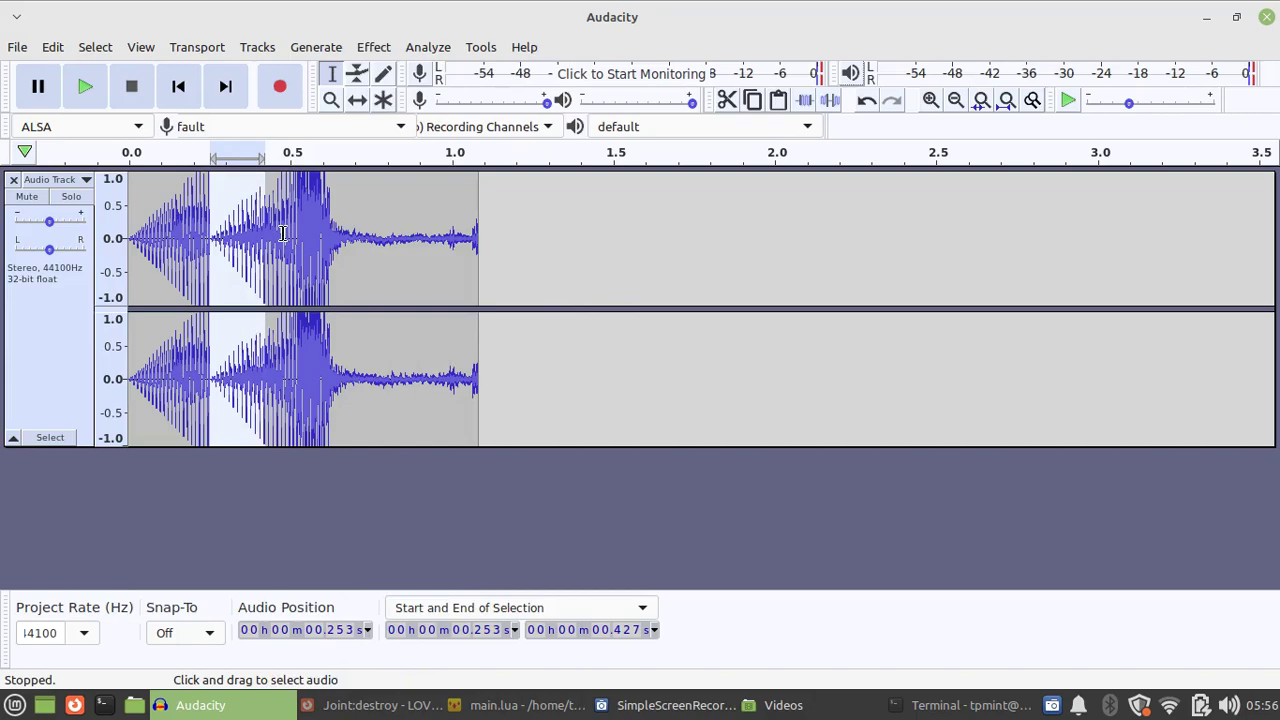
{"action": "left_click", "coordinate": [178, 87]}
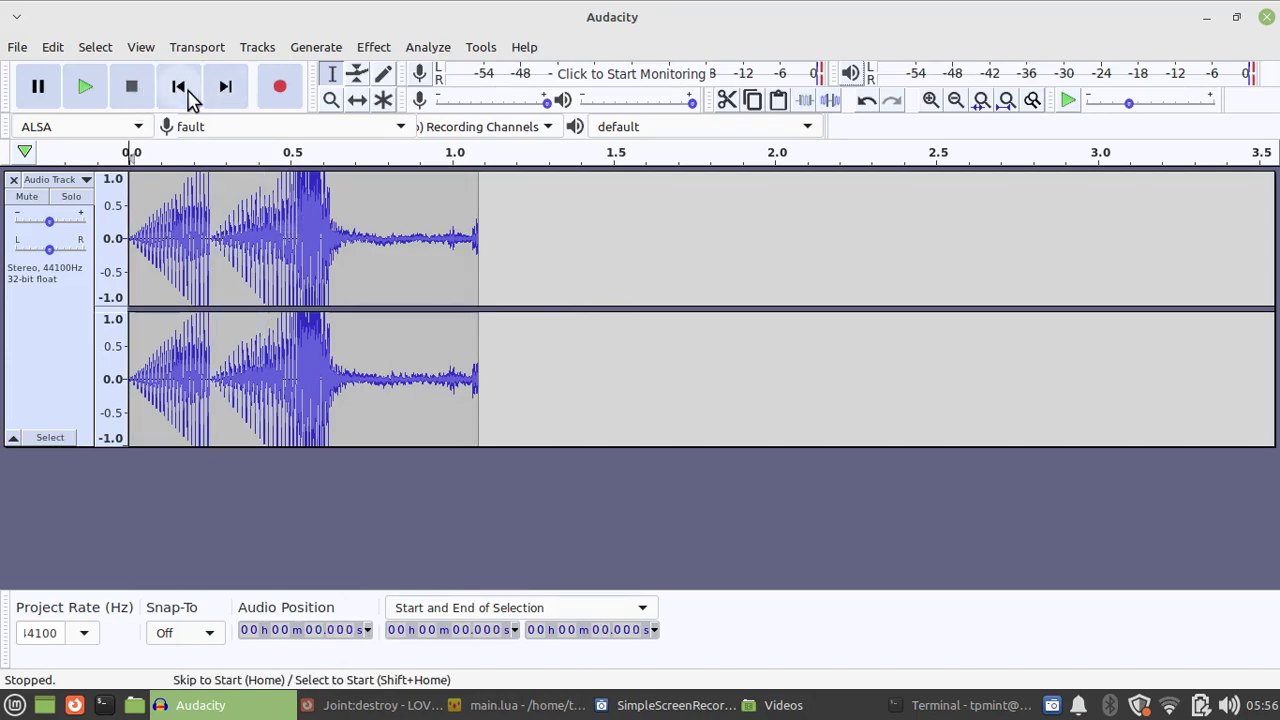
{"action": "left_click", "coordinate": [86, 87]}
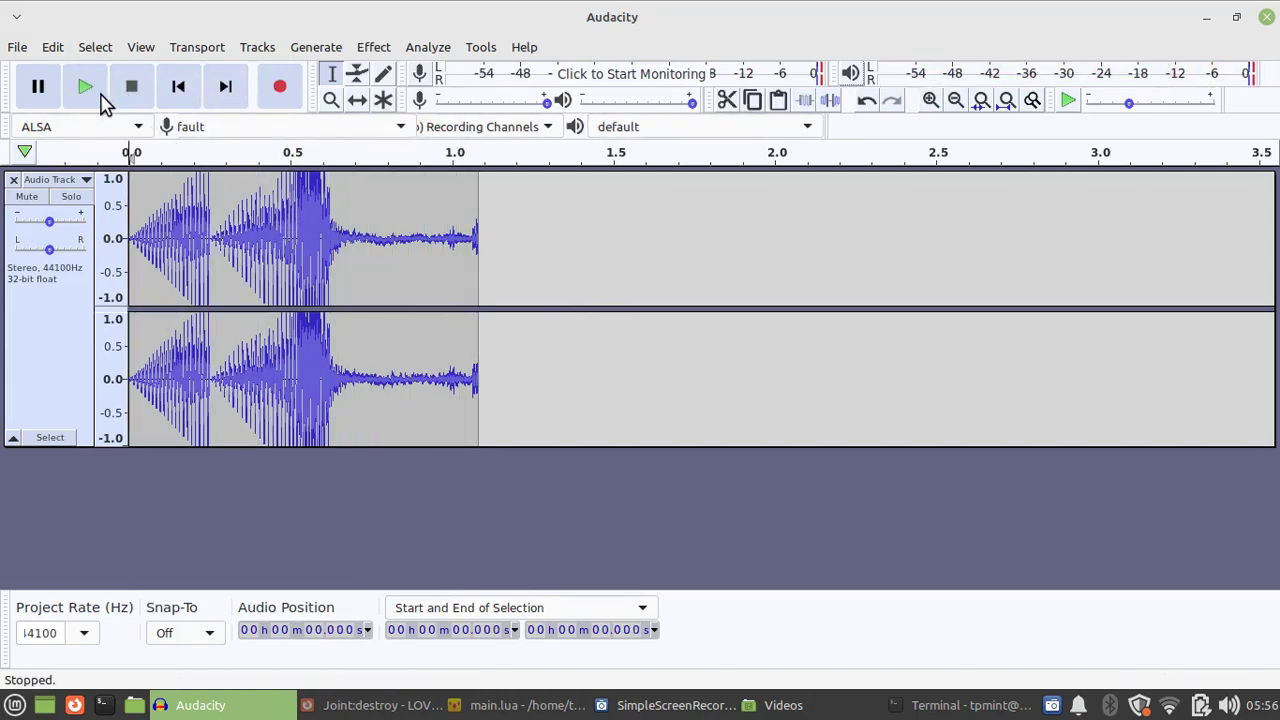
- Apply a Fade Out to the section from 0.197 to 0.296 seconds and play the track from the start
{"action": "left_click_drag", "start_coordinate": [195, 230], "coordinate": [219, 232]}
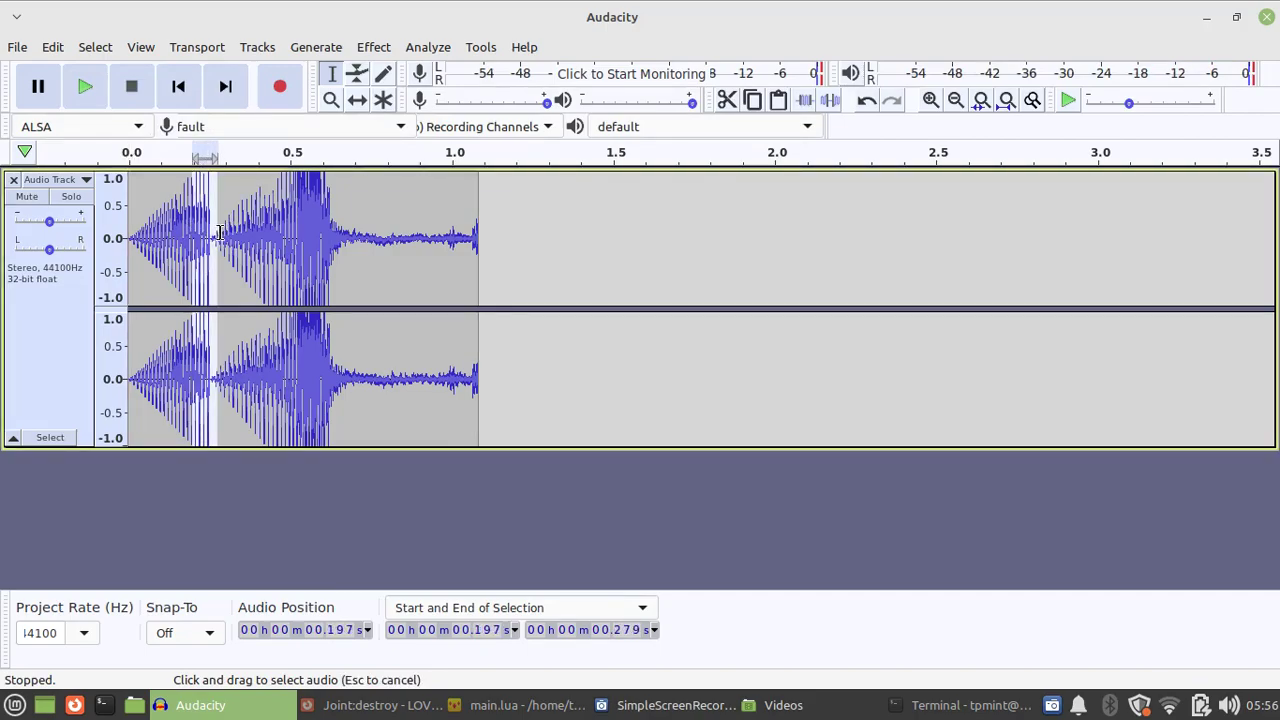
{"action": "left_click", "coordinate": [372, 47]}
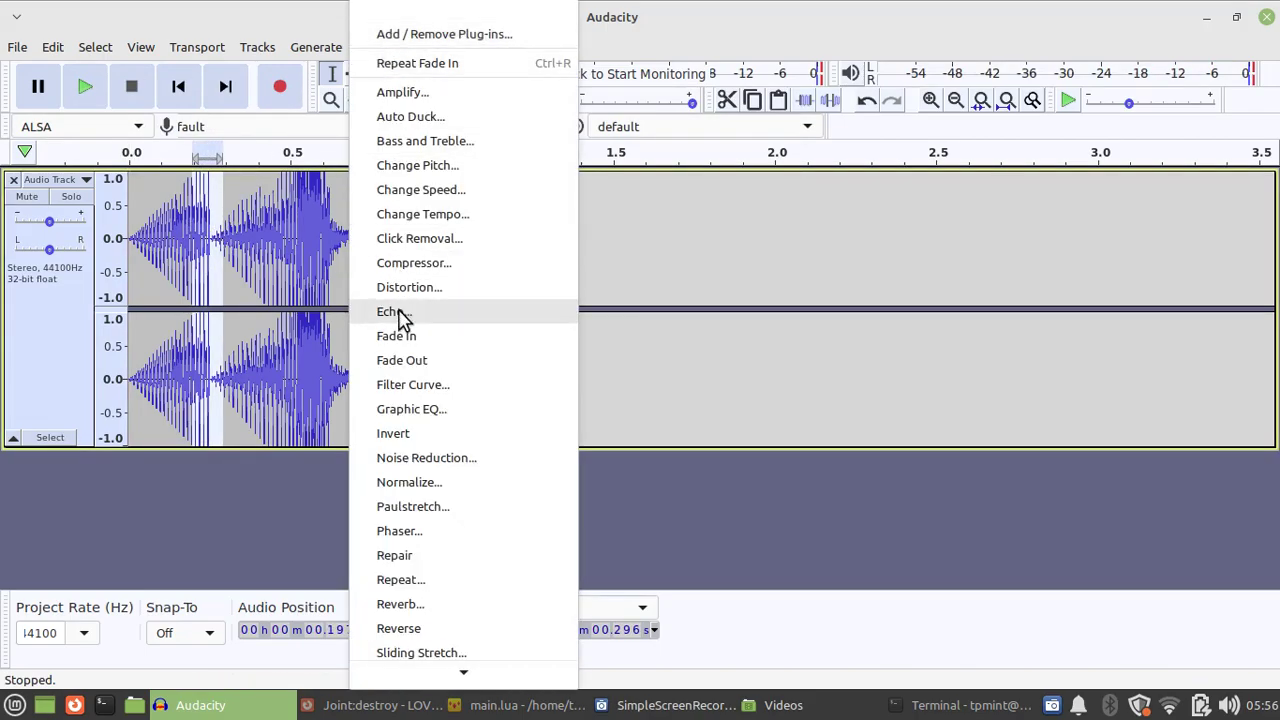
{"action": "left_click", "coordinate": [426, 360]}
{"action": "left_click", "coordinate": [178, 87]}
{"action": "left_click", "coordinate": [88, 92]}
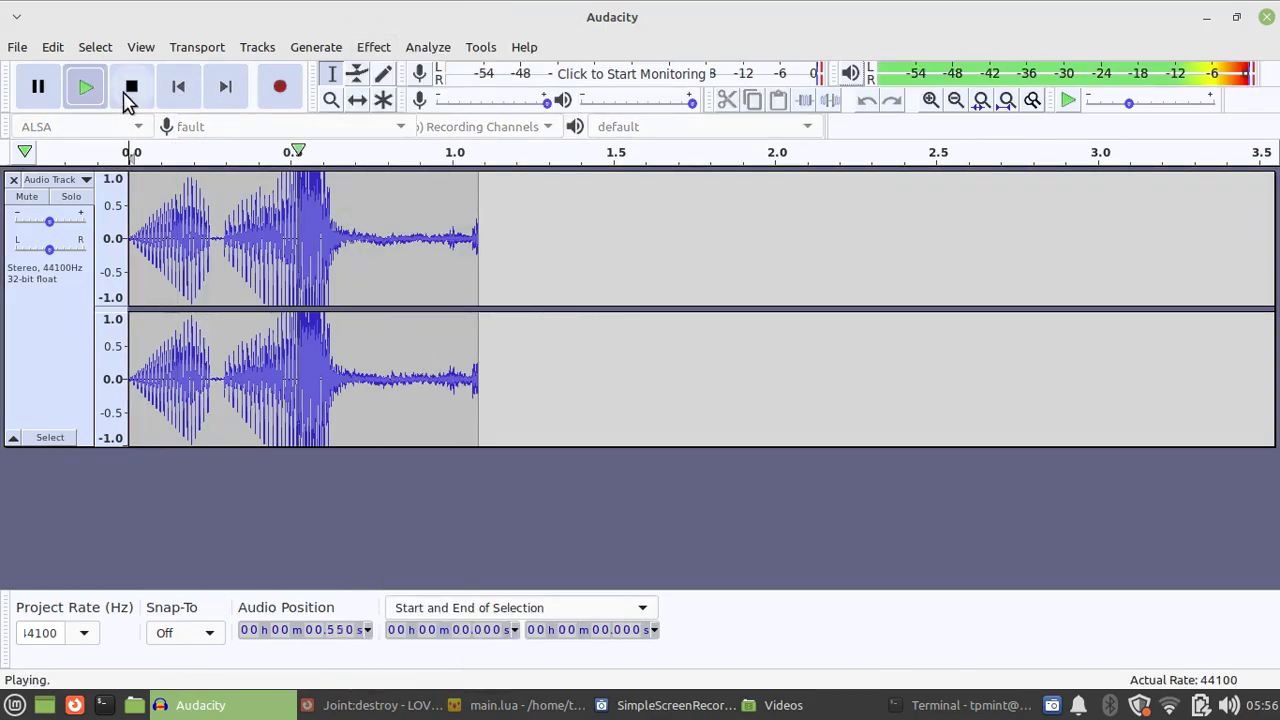
{"action": "left_click", "coordinate": [372, 47]}
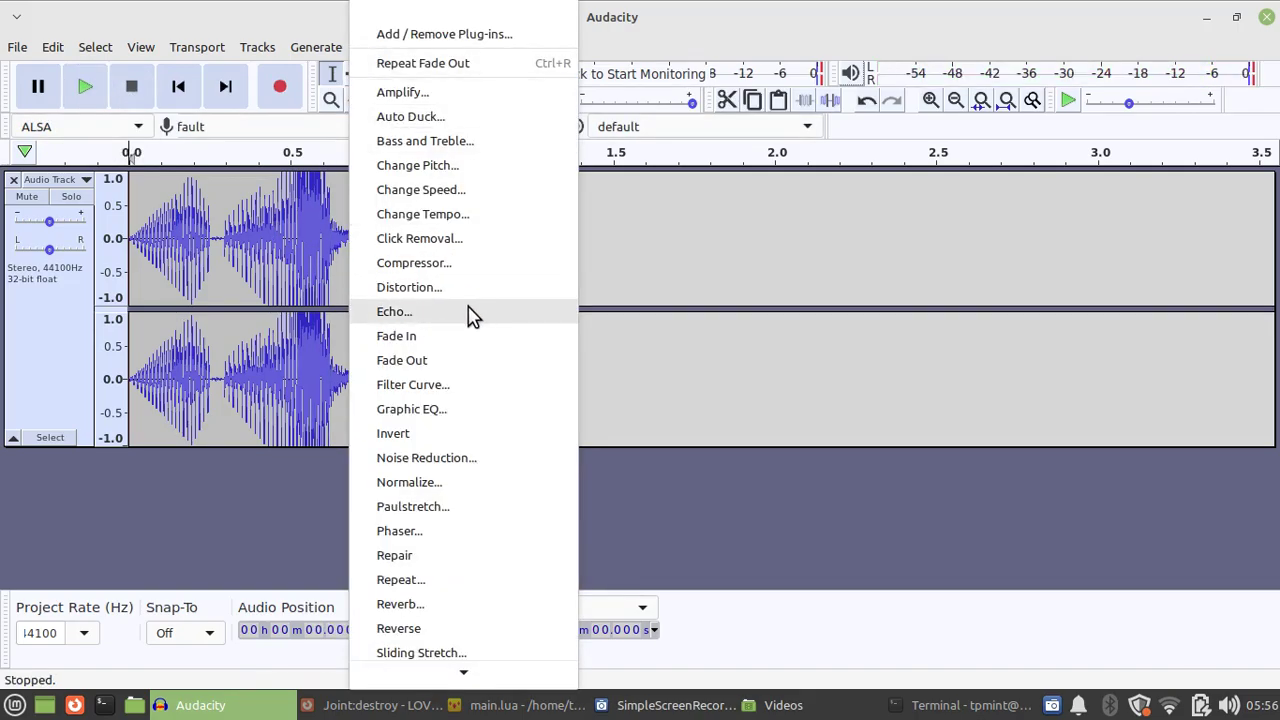
{"action": "left_click", "coordinate": [500, 460]}
{"action": "left_click", "coordinate": [850, 428]}
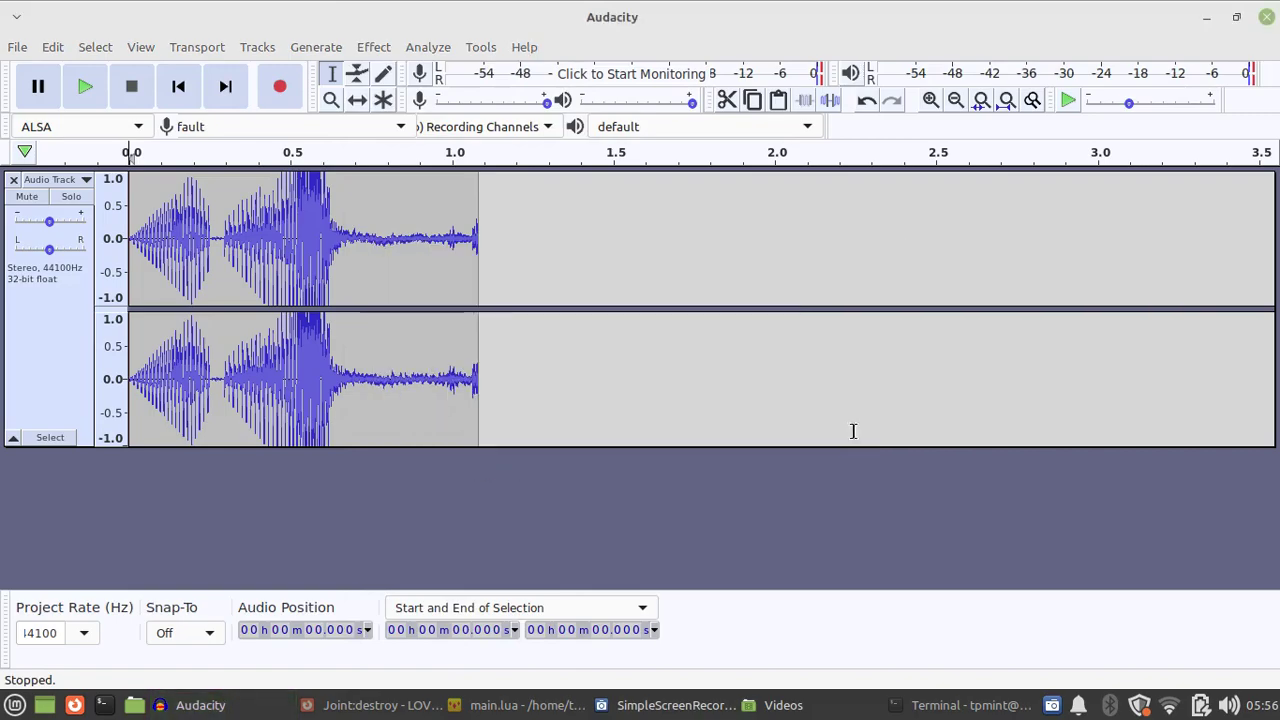
- Apply Noise Reduction of 16 dB, sensitivity 2.00 and 3 smoothing bands to the whole clip, and play the result
{"action": "left_click_drag", "start_coordinate": [684, 420], "coordinate": [120, 400]}
{"action": "left_click", "coordinate": [371, 50]}
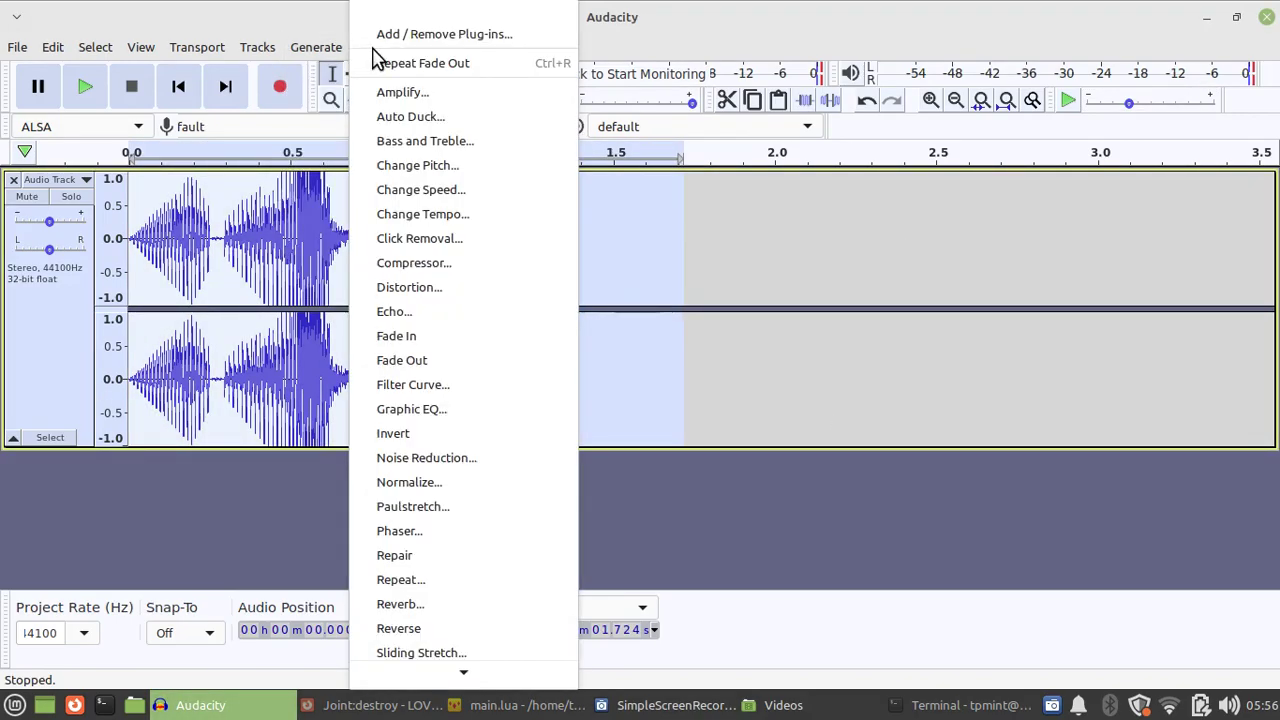
{"action": "left_click", "coordinate": [451, 457]}
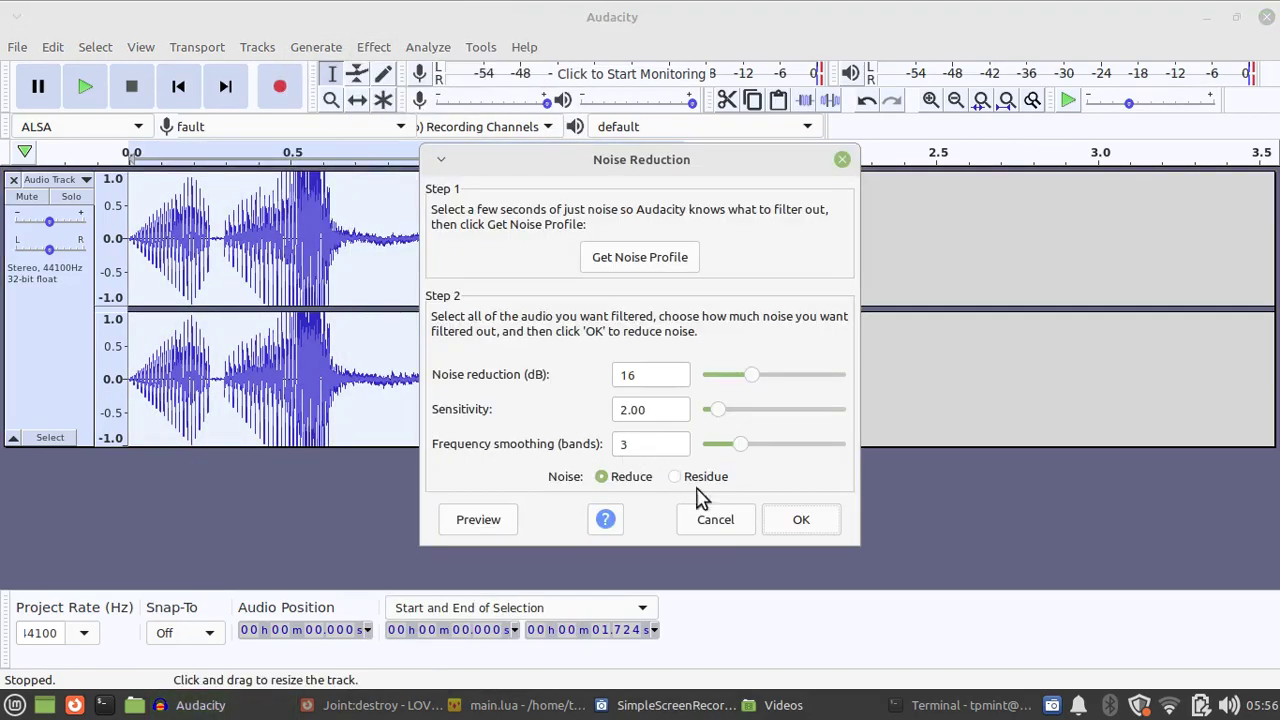
{"action": "left_click", "coordinate": [785, 530]}
{"action": "left_click", "coordinate": [178, 86]}
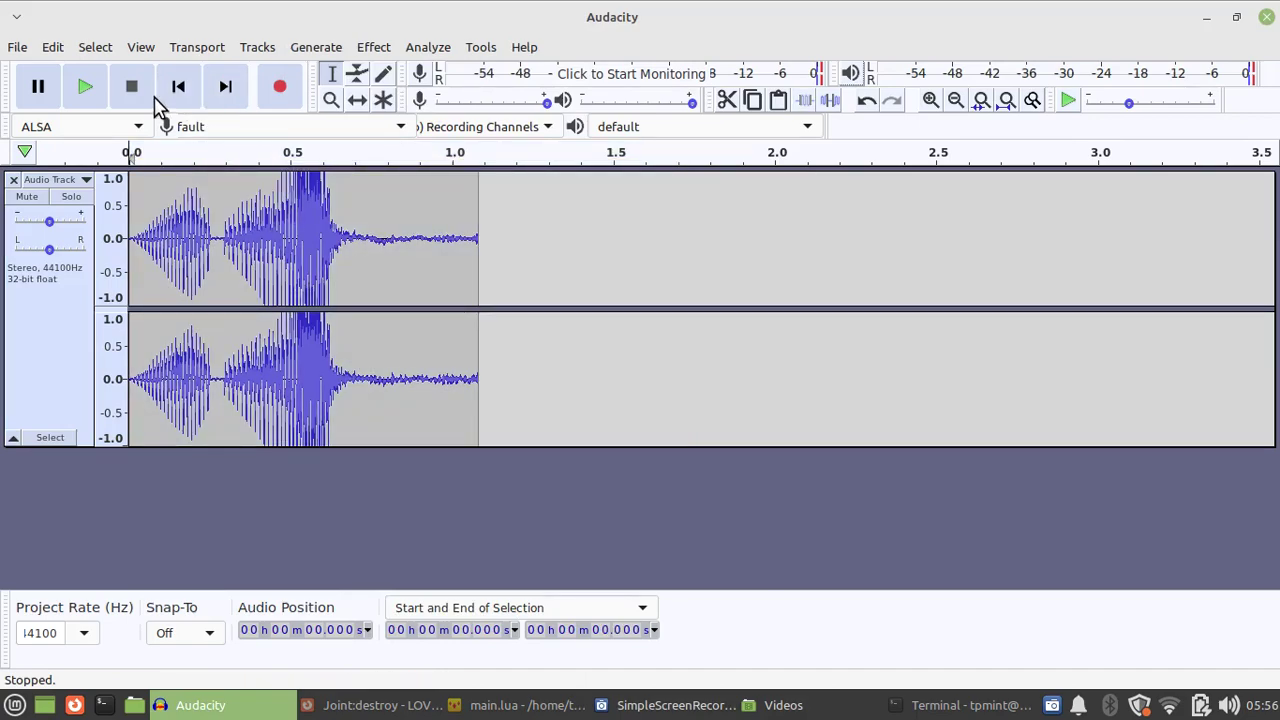
{"action": "left_click", "coordinate": [89, 92]}
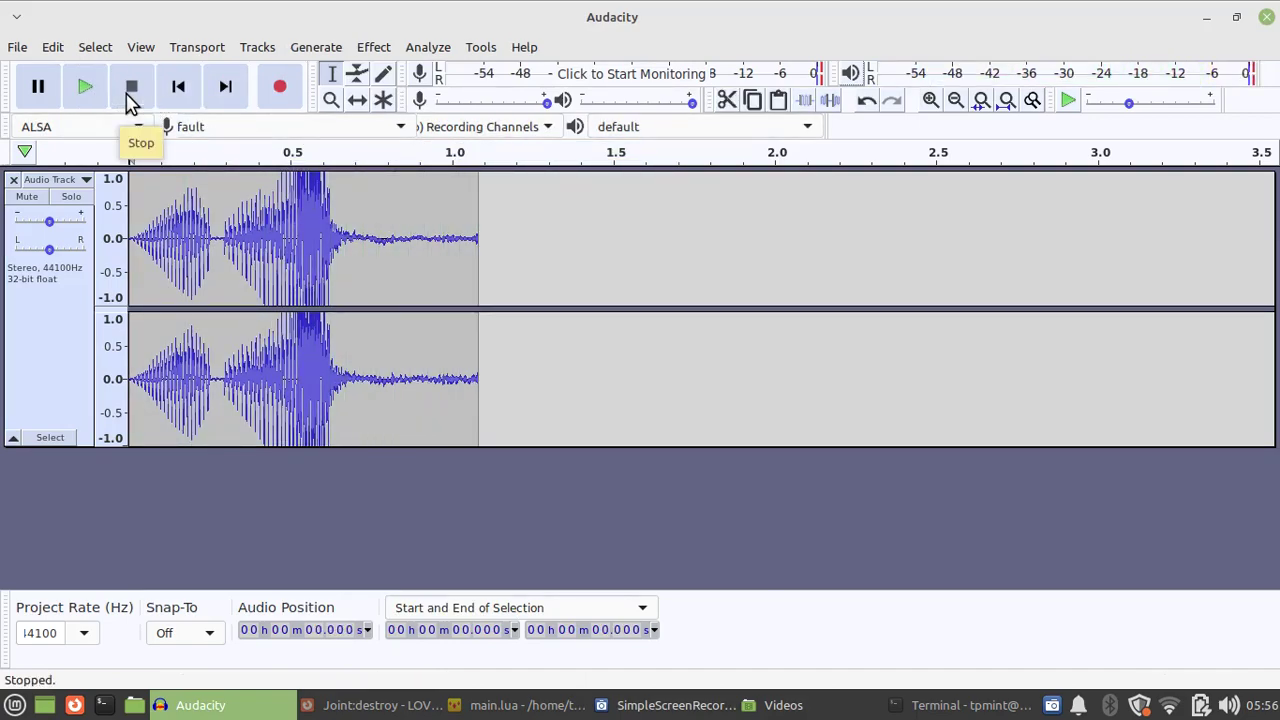
- Play the clip from the gap at 0.267 seconds and from near its beginning to compare the two parts
{"action": "left_click", "coordinate": [214, 190]}
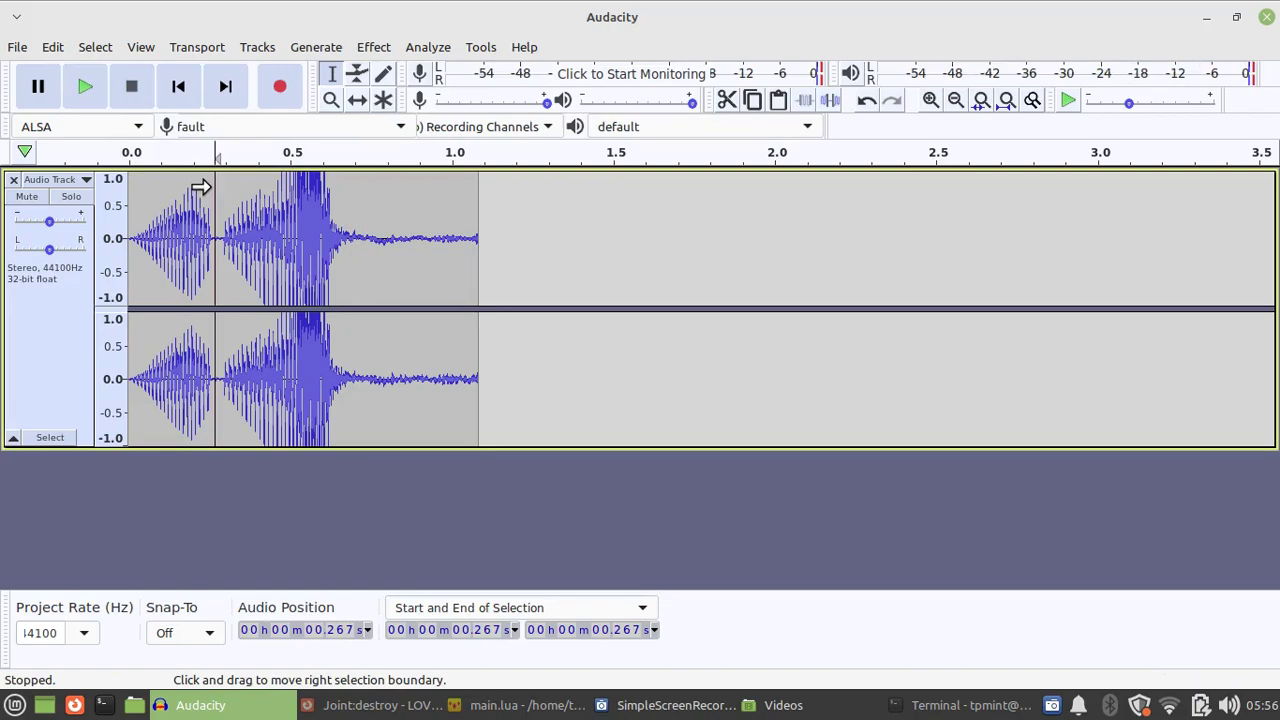
{"action": "key", "text": "space"}
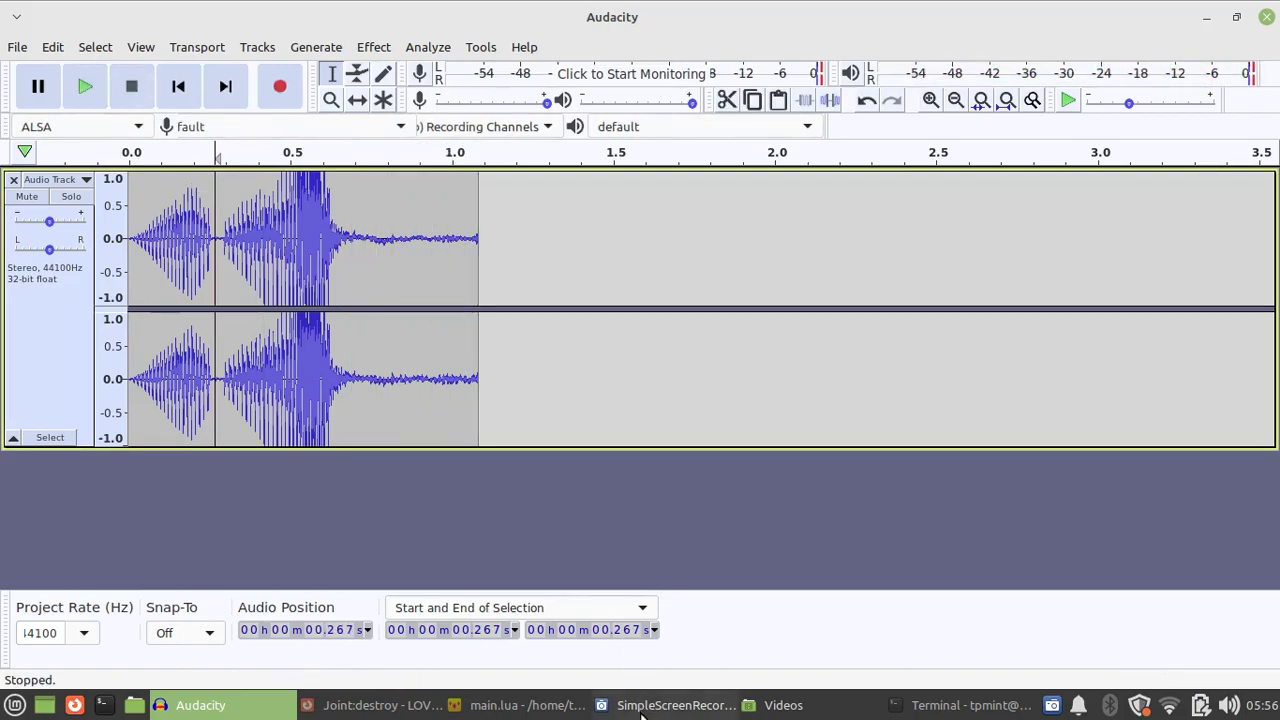
{"action": "left_click", "coordinate": [645, 710]}
{"action": "left_click", "coordinate": [645, 710]}
{"action": "key", "text": "space"}
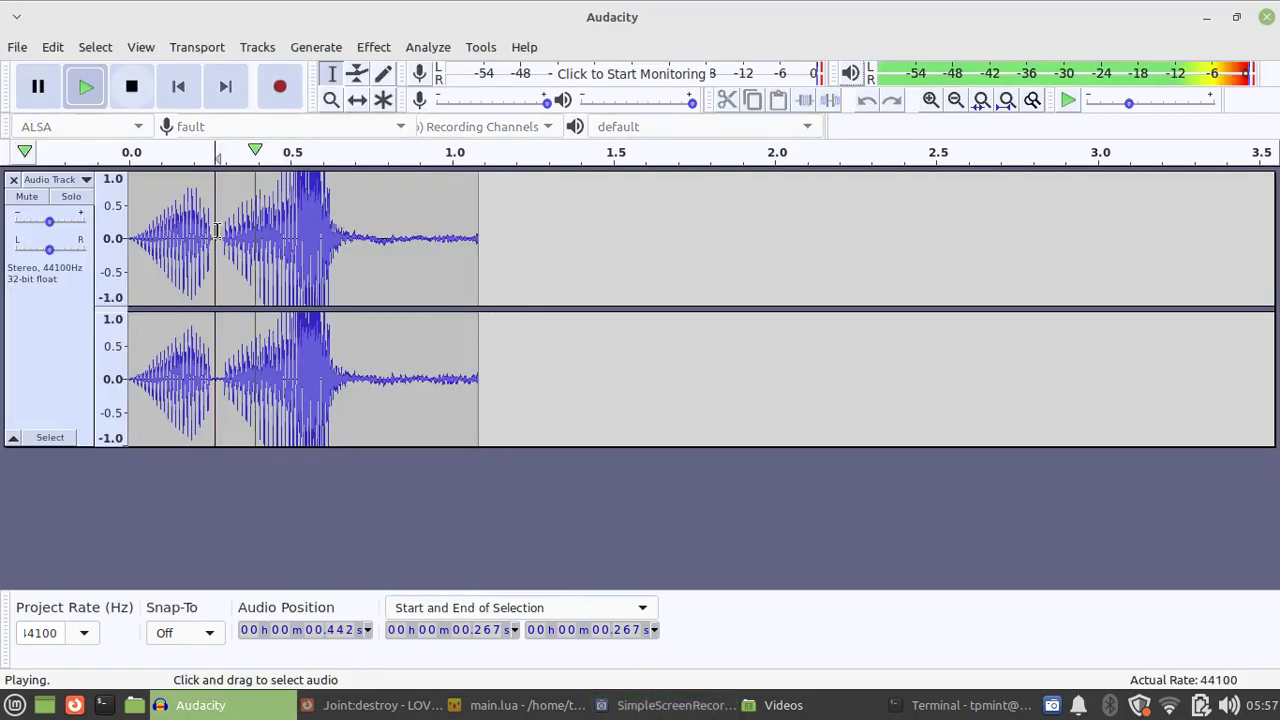
{"action": "left_click", "coordinate": [136, 220]}
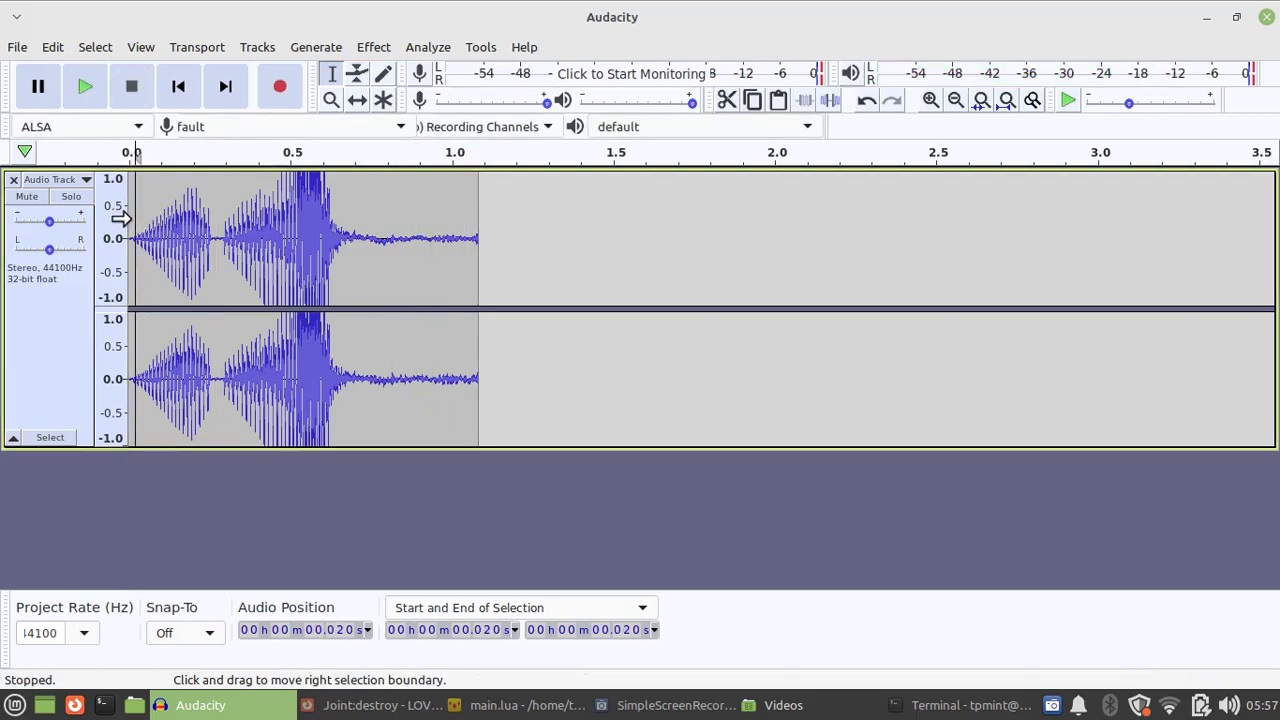
{"action": "key", "text": "space"}
{"action": "left_click", "coordinate": [214, 224]}
{"action": "key", "text": "space"}
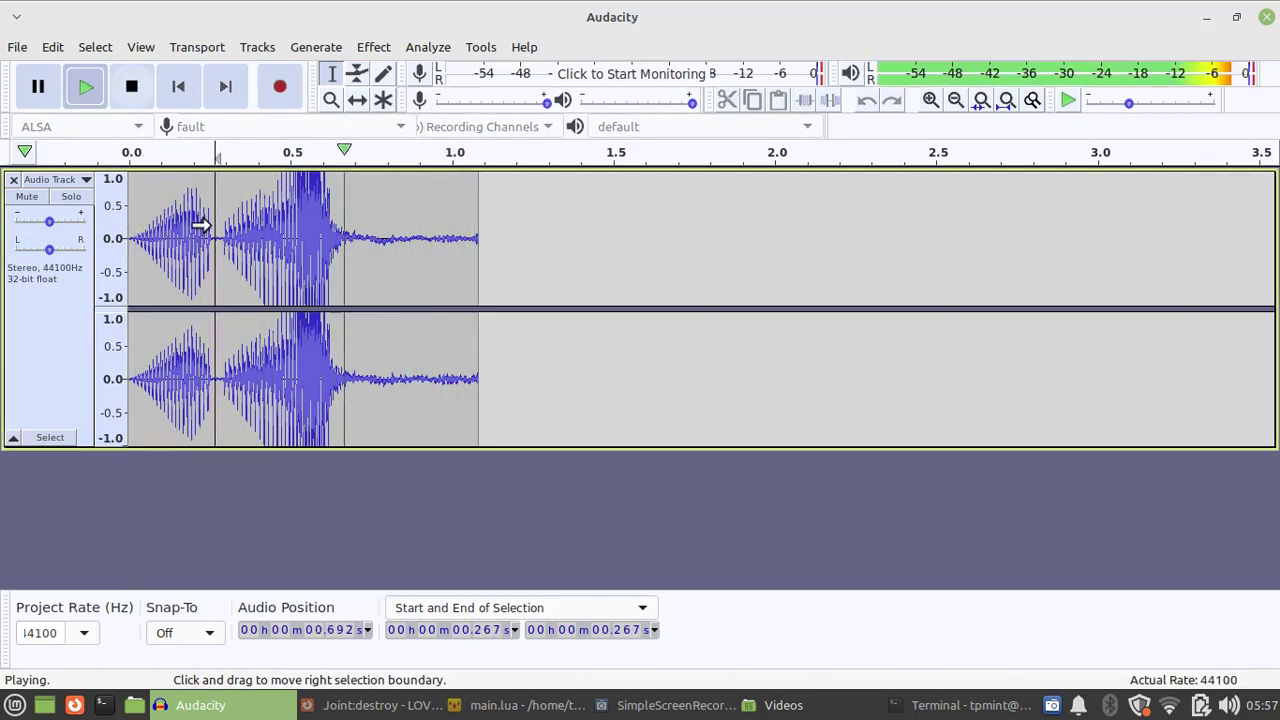
{"action": "key", "text": "space"}
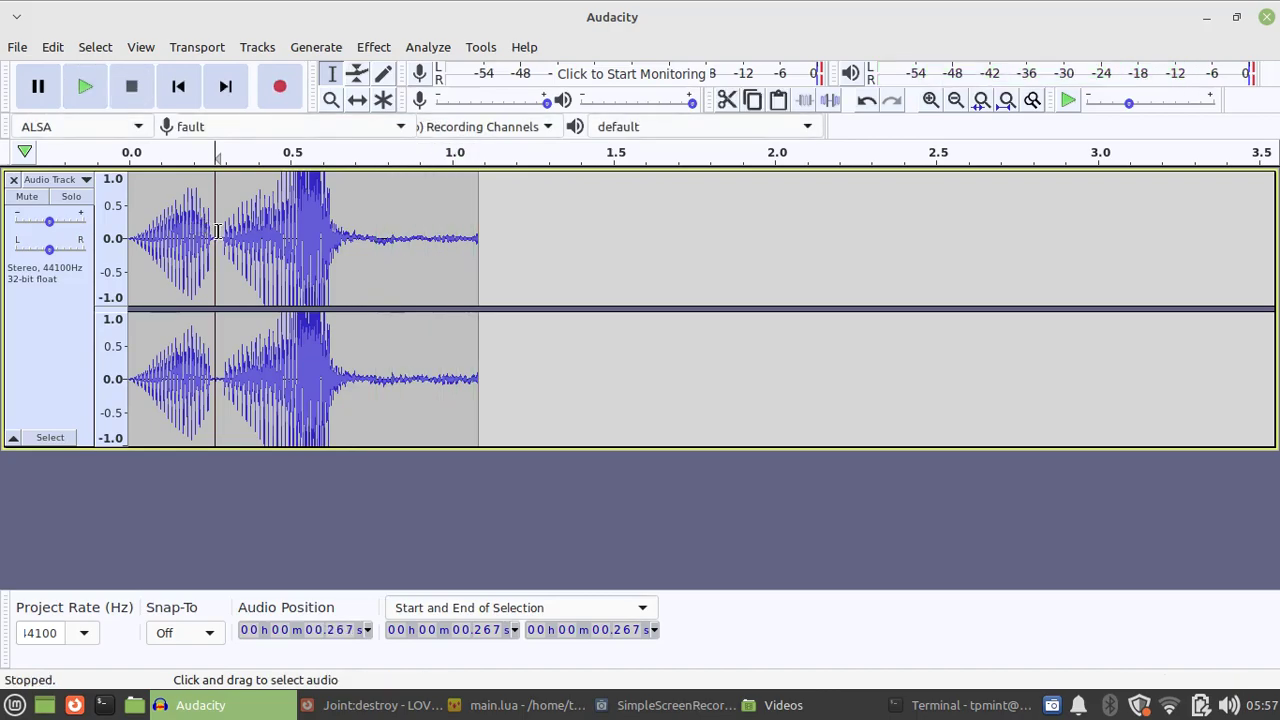
- Delete the first 0.279 seconds of the clip and play the remaining sound
{"action": "left_click_drag", "start_coordinate": [221, 231], "coordinate": [128, 231]}
{"action": "left_click", "coordinate": [54, 48]}
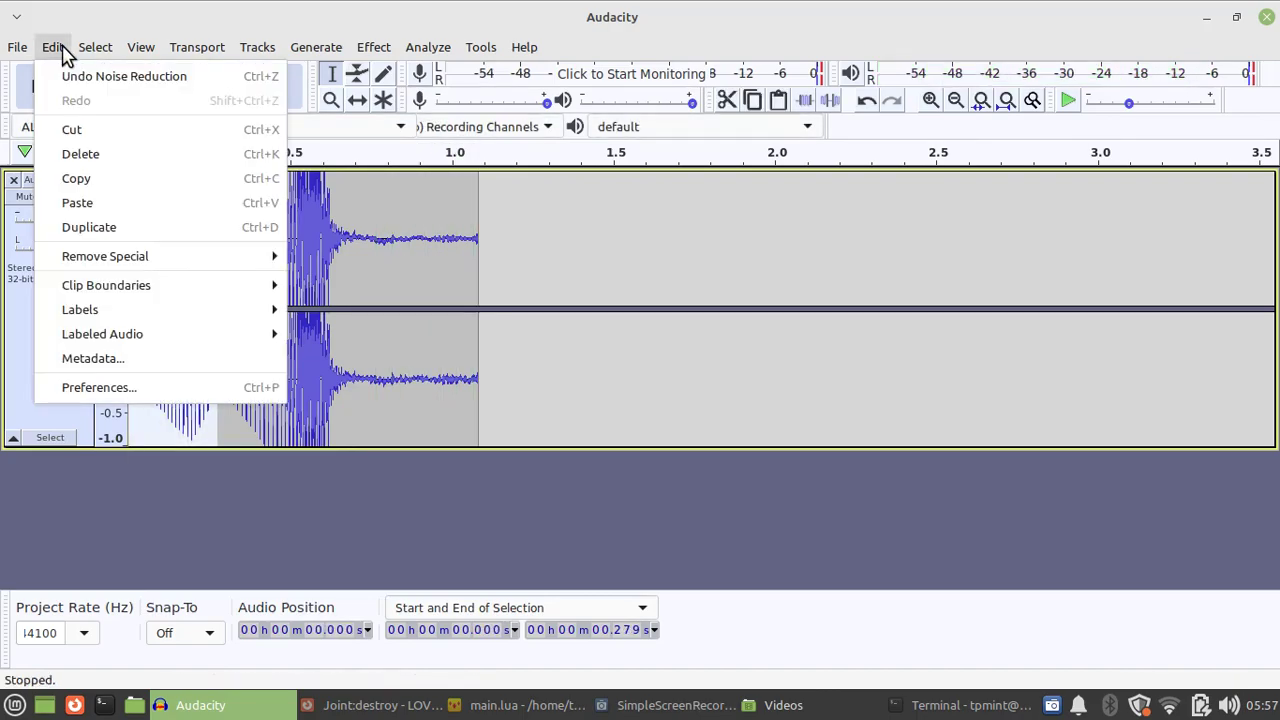
{"action": "left_click", "coordinate": [112, 154]}
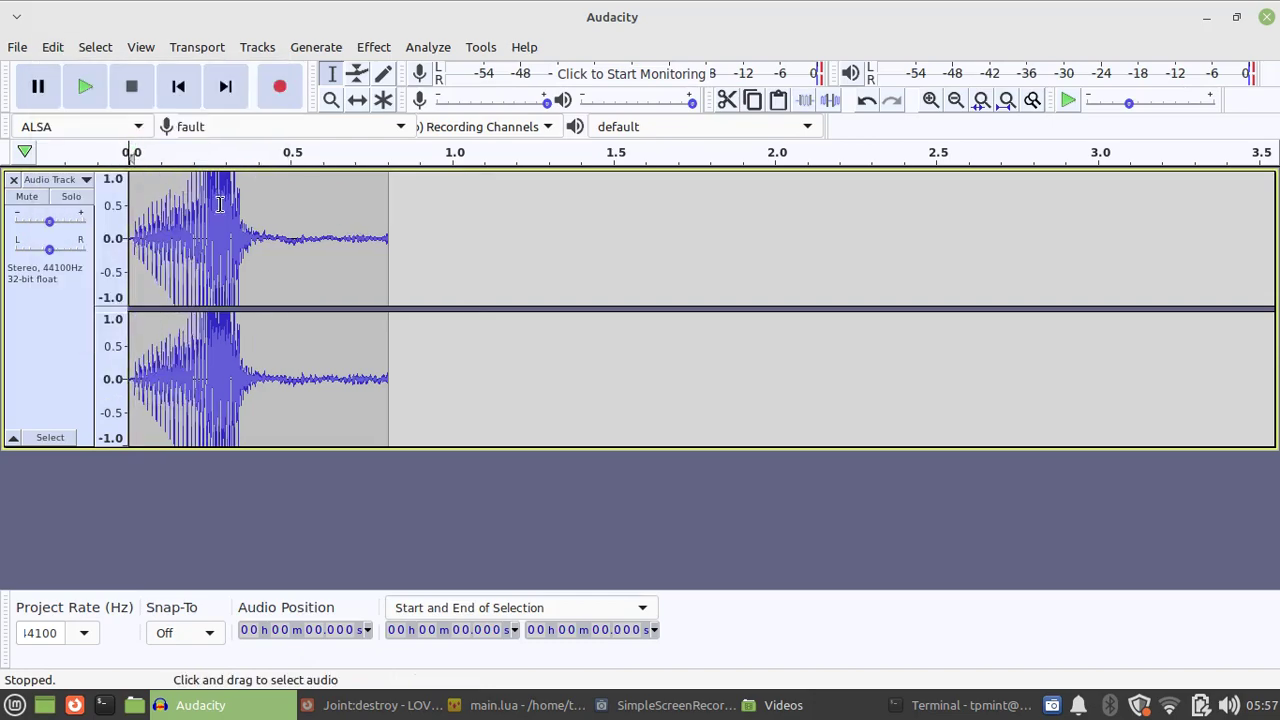
{"action": "left_click", "coordinate": [100, 96]}
- Delete the quiet tail of the clip from 0.461 seconds to its end
{"action": "left_click_drag", "start_coordinate": [277, 236], "coordinate": [462, 200]}
{"action": "left_click", "coordinate": [62, 48]}
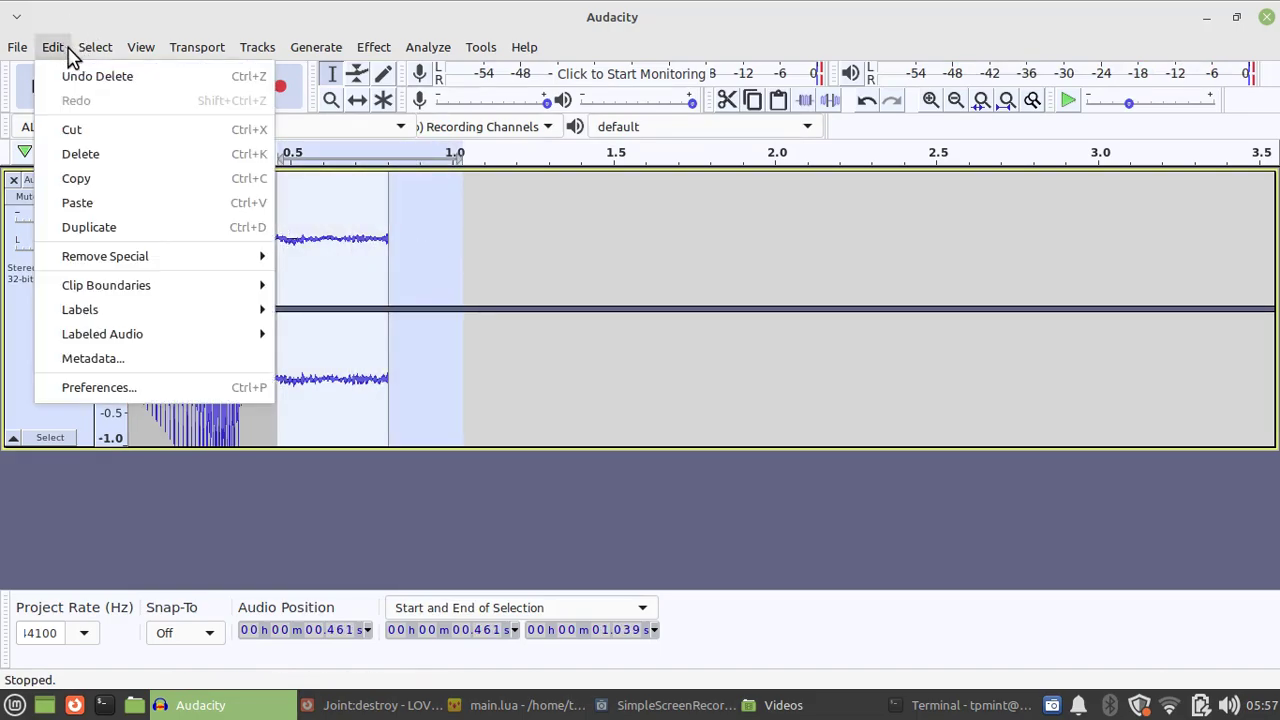
{"action": "left_click", "coordinate": [114, 152]}
- Start the Phaser effect on the whole clip, set Depth to 16 and LFO Start Phase to 0, and preview the sound
{"action": "left_click_drag", "start_coordinate": [312, 252], "coordinate": [120, 250]}
{"action": "left_click", "coordinate": [373, 47]}
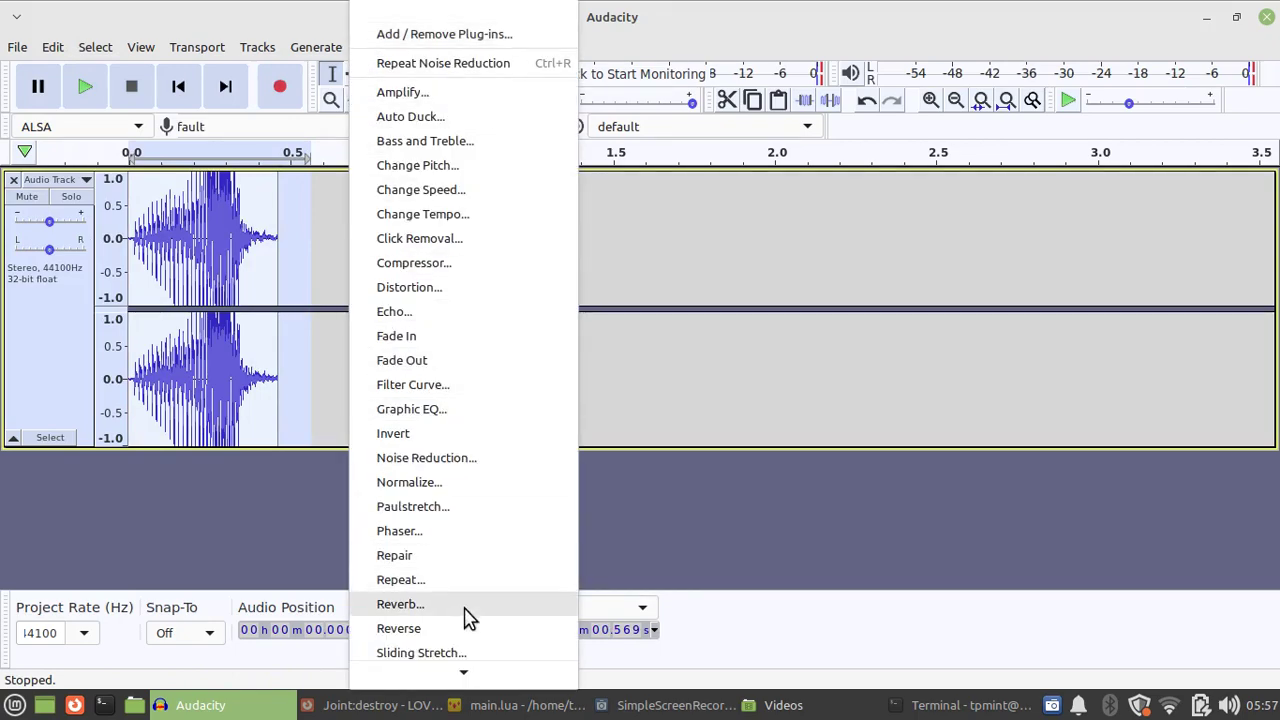
{"action": "scroll", "coordinate": [466, 560], "scroll_direction": "down", "scroll_amount": 3}
{"action": "left_click", "coordinate": [442, 490]}
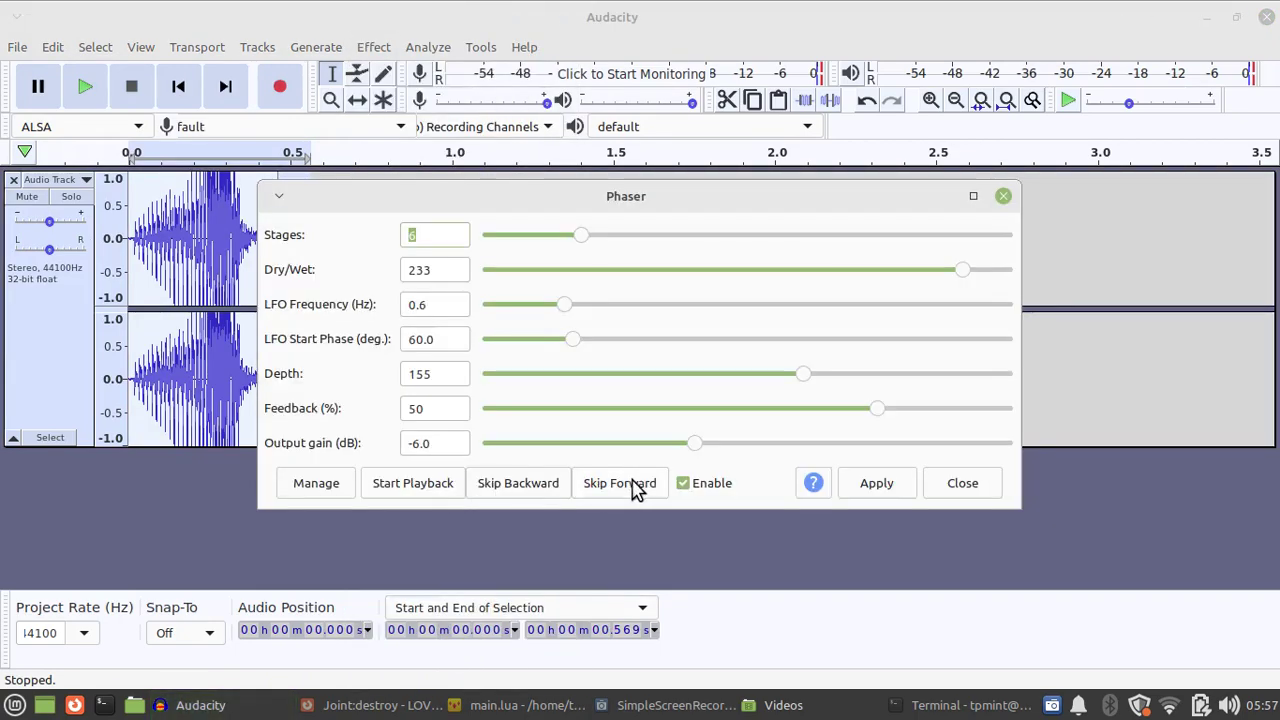
{"action": "left_click", "coordinate": [410, 488]}
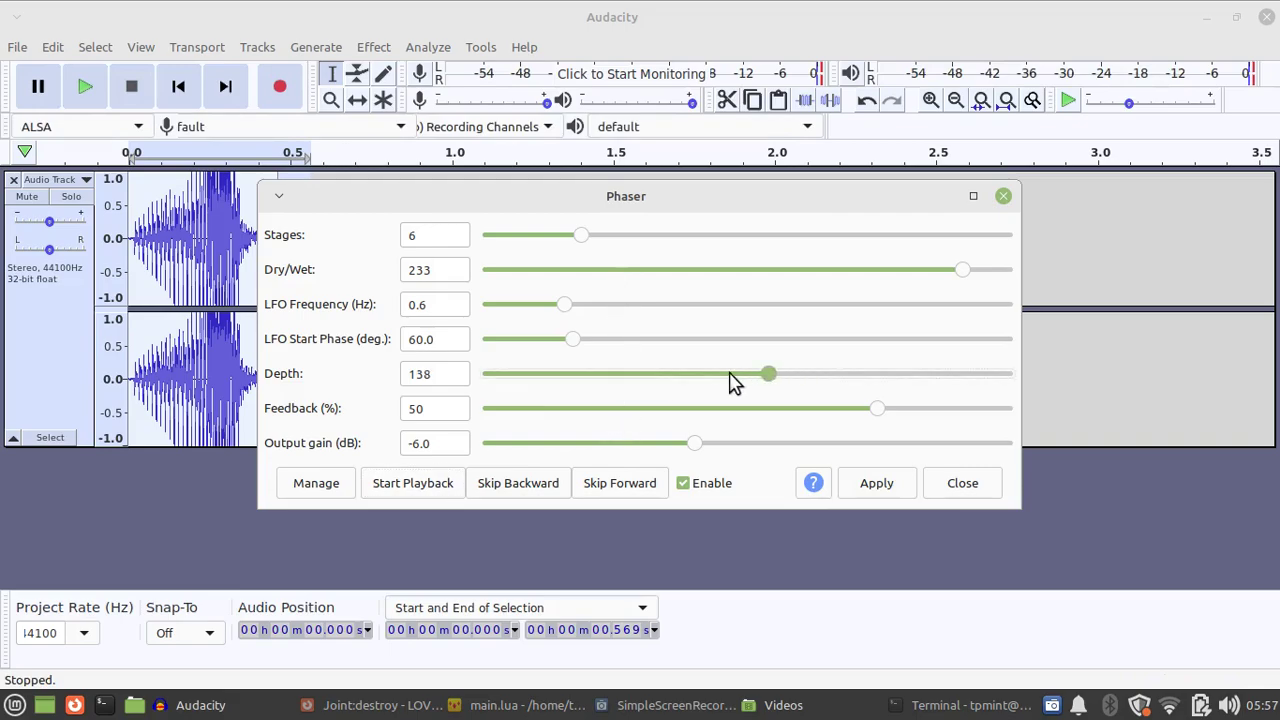
{"action": "left_click", "coordinate": [447, 487]}
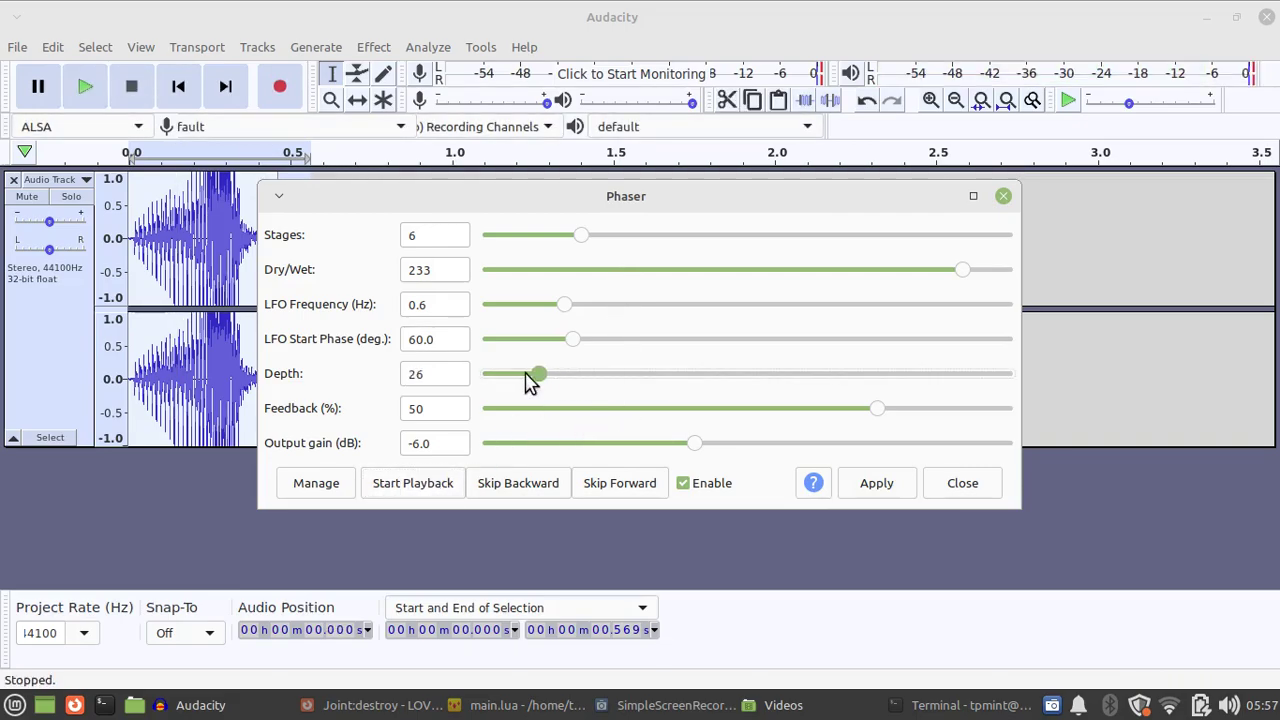
{"action": "left_click", "coordinate": [430, 483]}
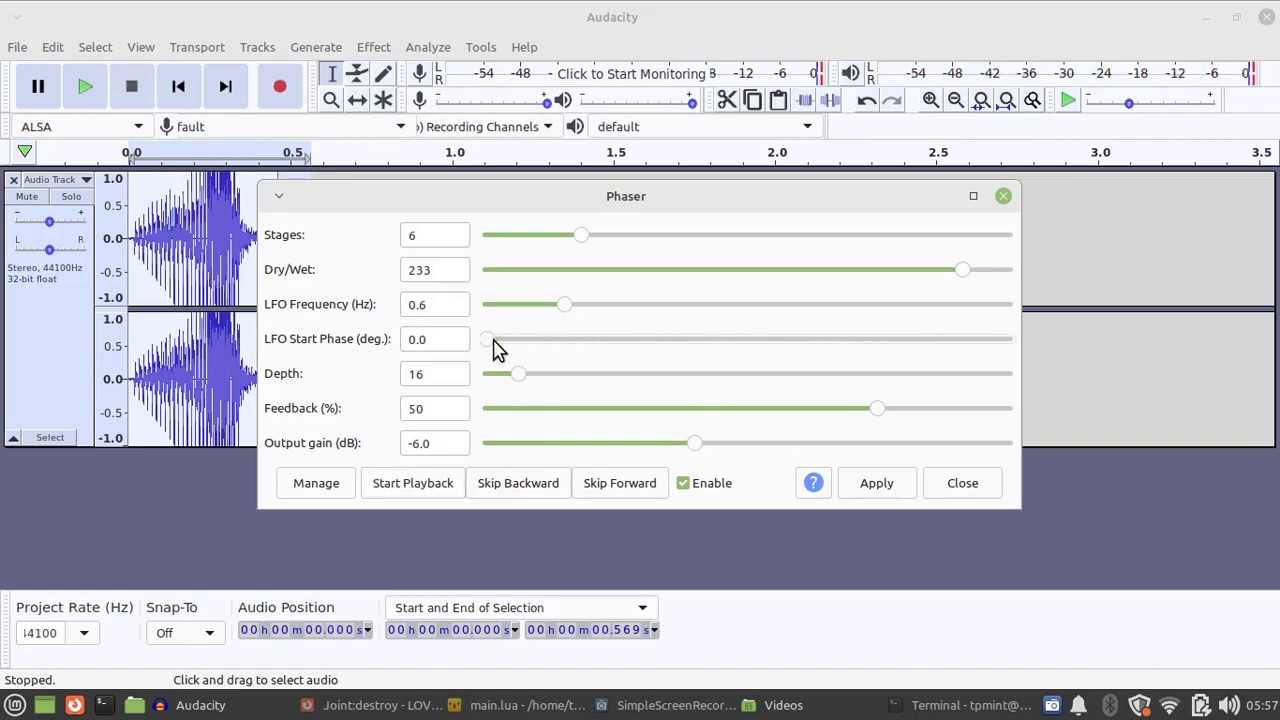
{"action": "left_click", "coordinate": [420, 490]}
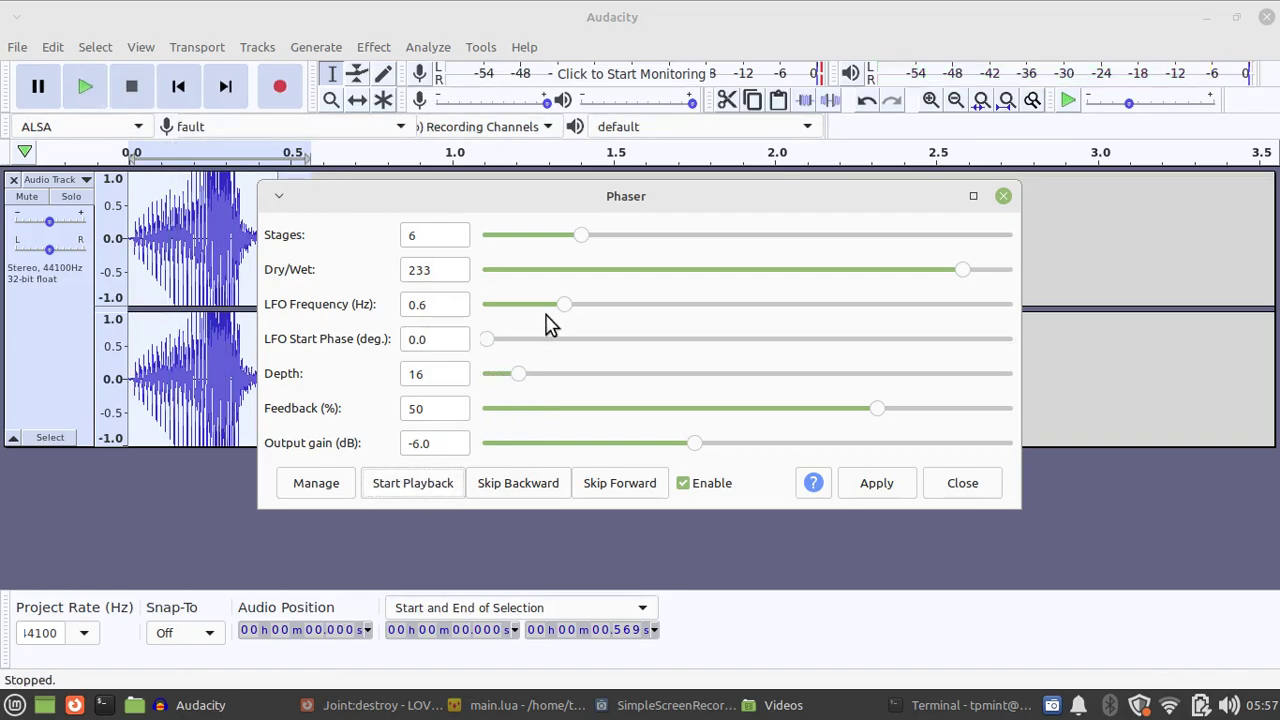
- Set the Phaser to 8 stages, Dry/Wet 127 and LFO Frequency 1.1 Hz, apply it to the clip and play the result
{"action": "left_click", "coordinate": [443, 486]}
{"action": "left_click", "coordinate": [645, 270]}
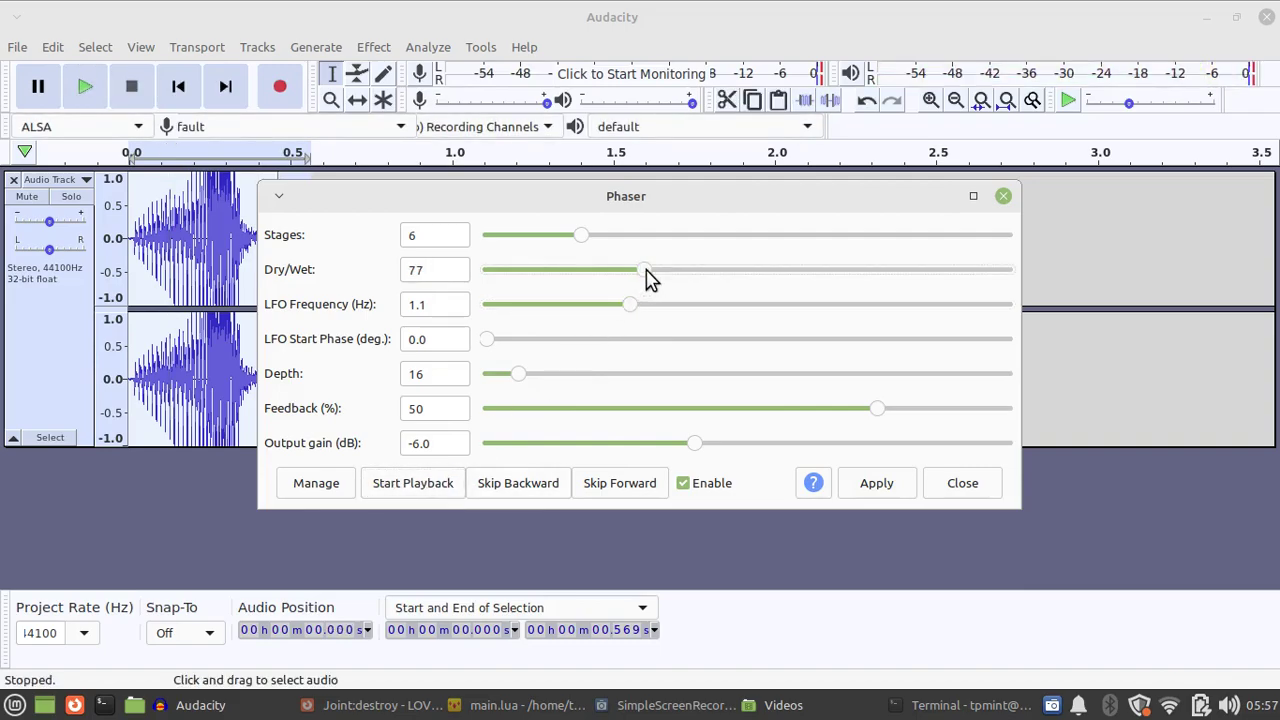
{"action": "left_click", "coordinate": [440, 482]}
{"action": "left_click", "coordinate": [432, 483]}
{"action": "scroll", "coordinate": [555, 275], "scroll_direction": "up", "scroll_amount": 1}
{"action": "left_click", "coordinate": [620, 237]}
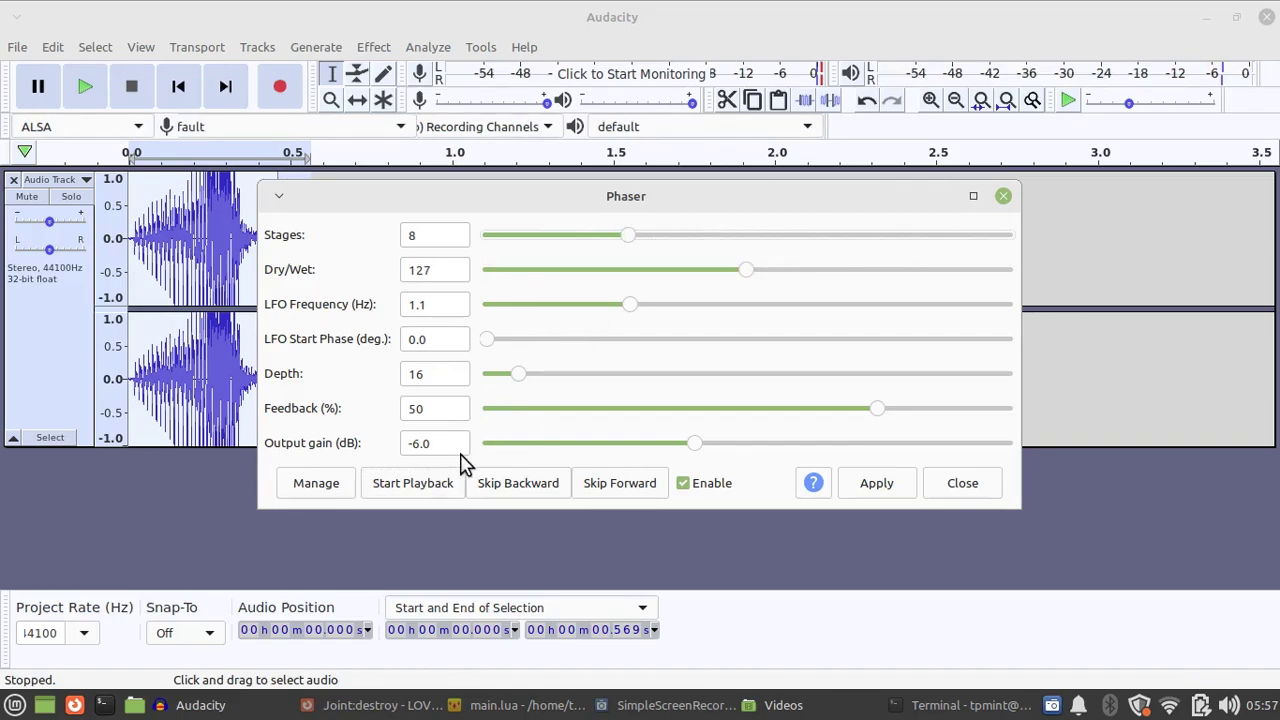
{"action": "left_click", "coordinate": [440, 483]}
{"action": "left_click", "coordinate": [872, 484]}
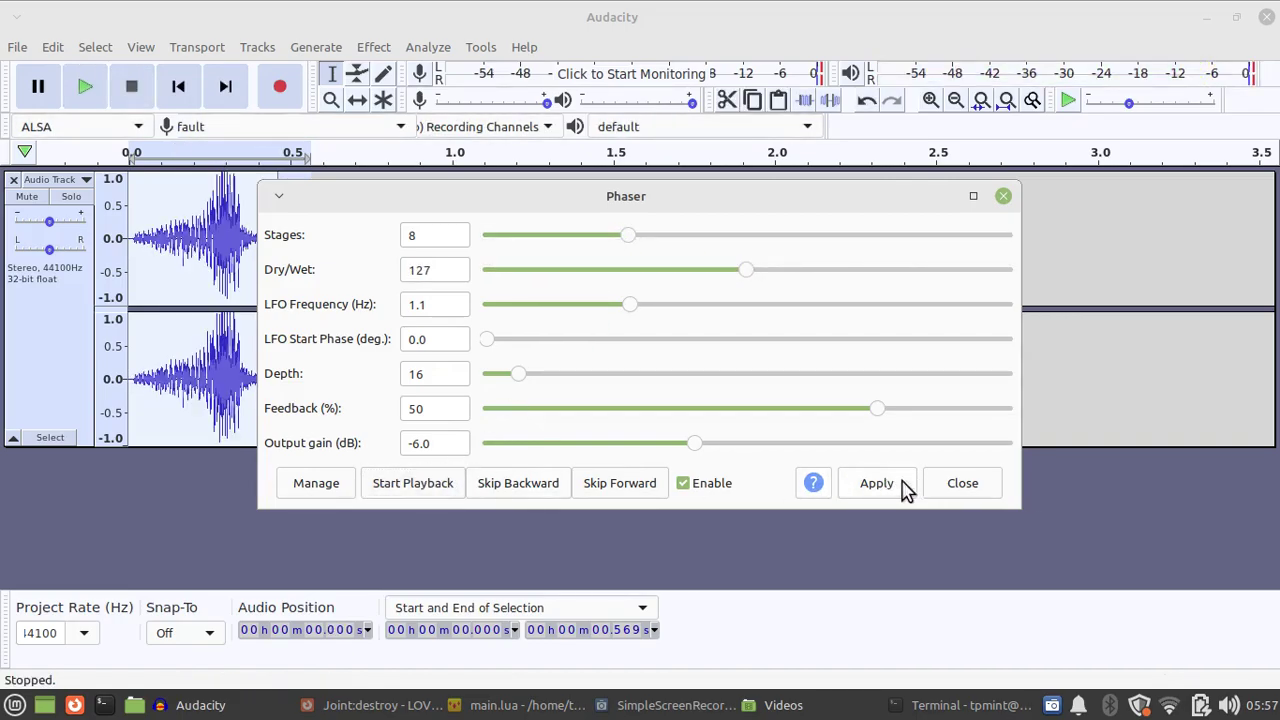
{"action": "left_click", "coordinate": [178, 87]}
{"action": "key", "text": "space"}
{"action": "key", "text": "space"}
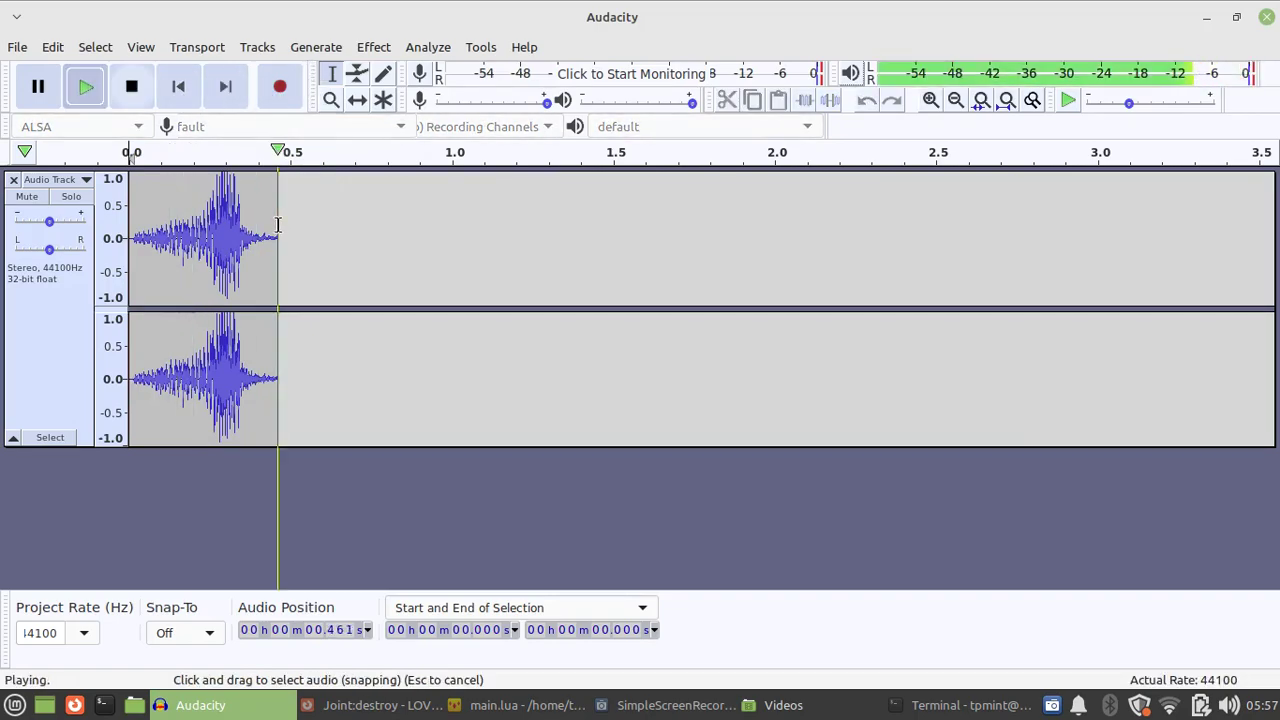
- Reverse the whole clip and play it from the start several times
{"action": "left_click_drag", "start_coordinate": [286, 220], "coordinate": [112, 222]}
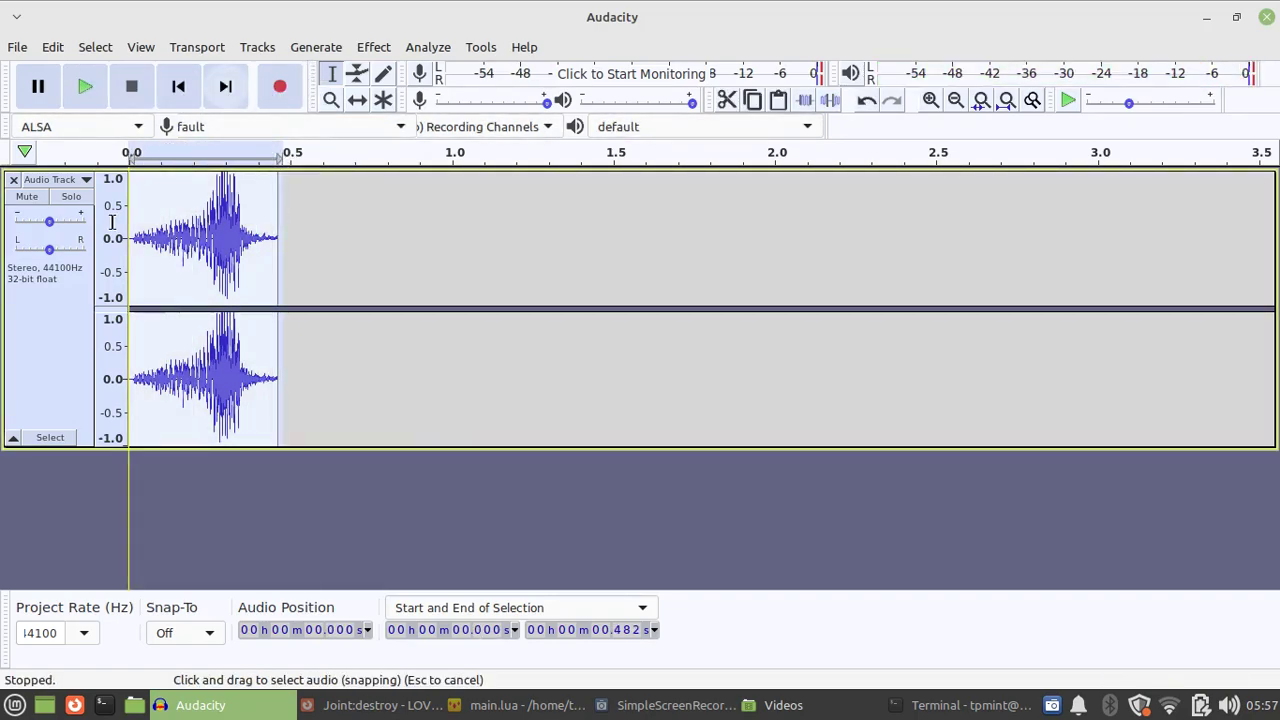
{"action": "left_click", "coordinate": [373, 48]}
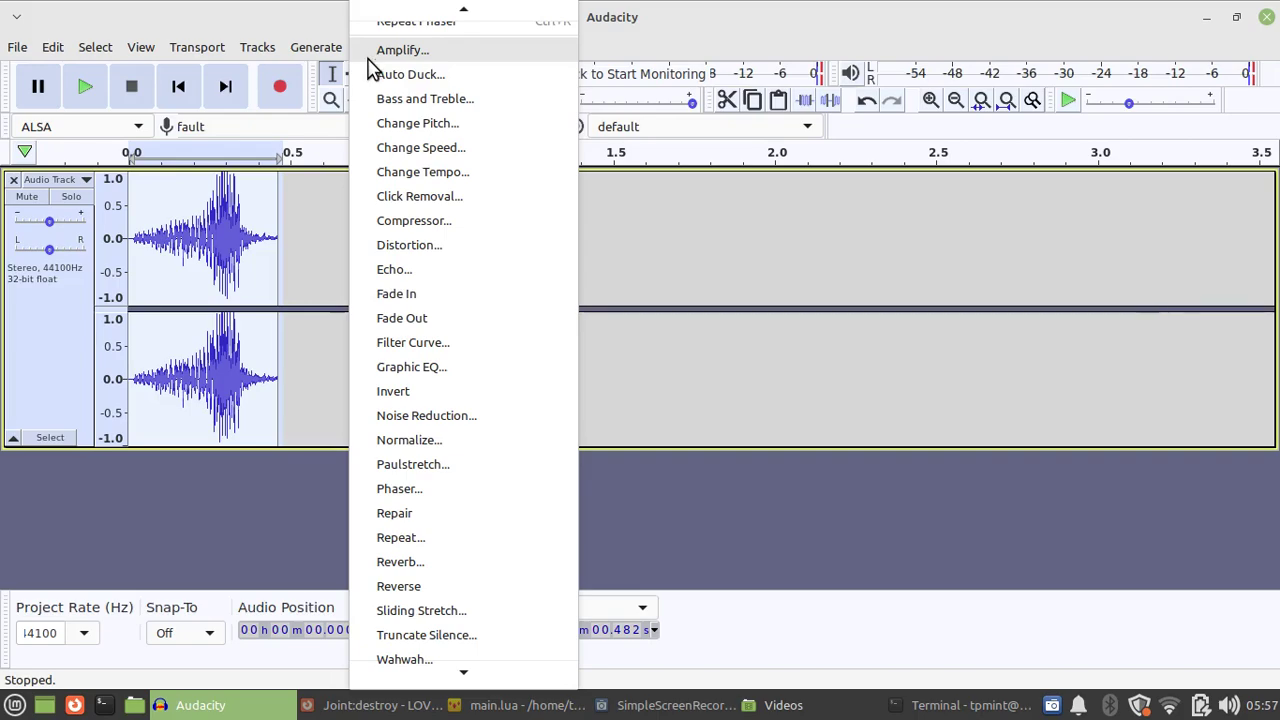
{"action": "left_click", "coordinate": [459, 587]}
{"action": "left_click", "coordinate": [183, 98]}
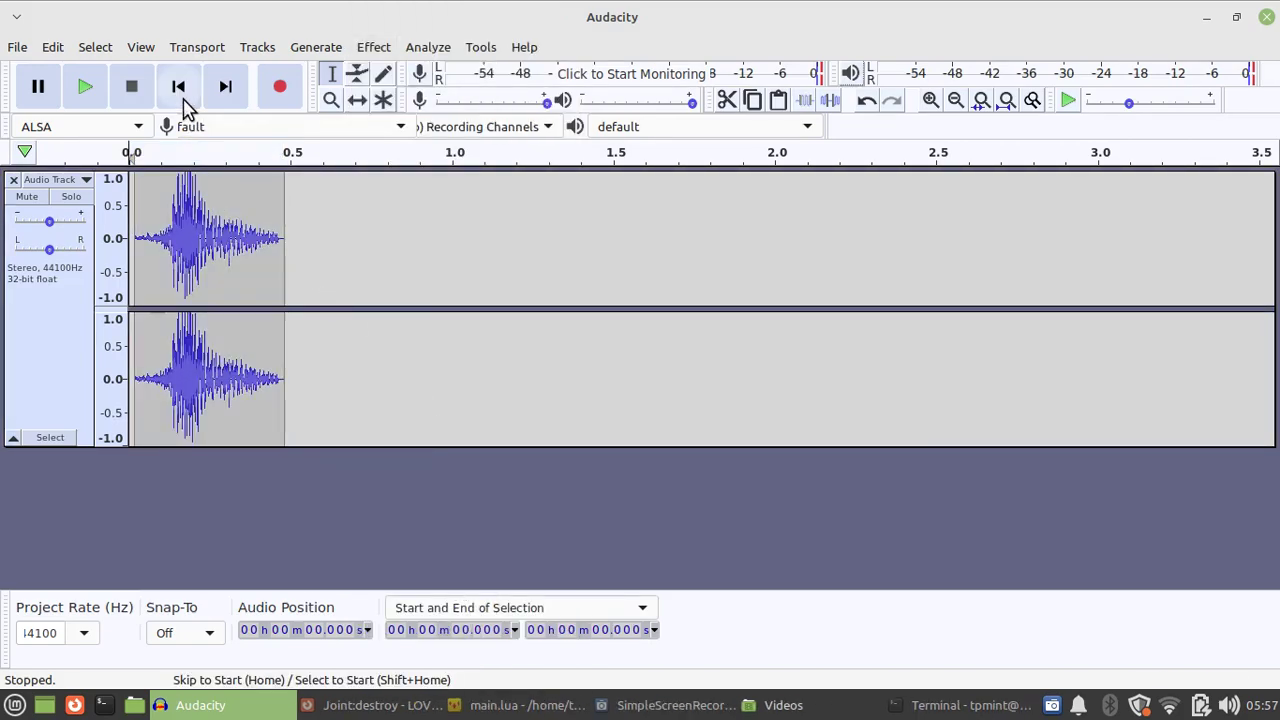
{"action": "key", "text": "space"}
{"action": "key", "text": "space"}
{"action": "key", "text": "space"}
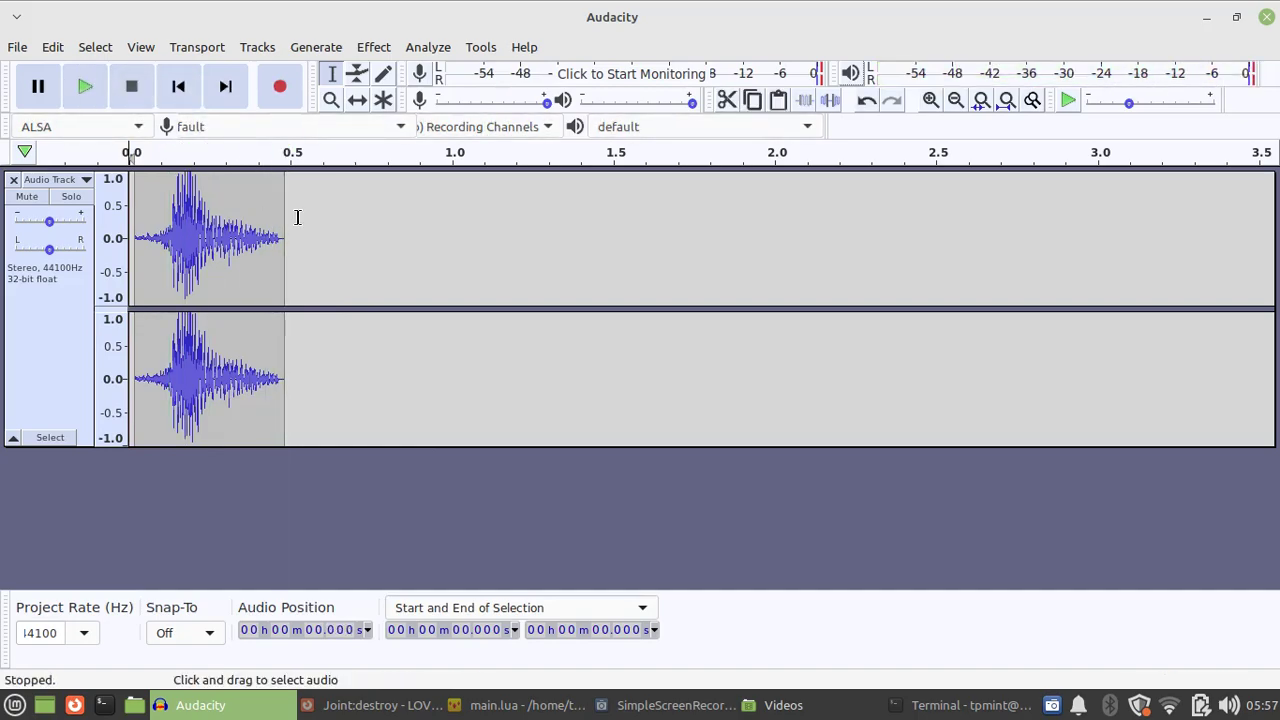
{"action": "key", "text": "space"}
{"action": "key", "text": "space"}
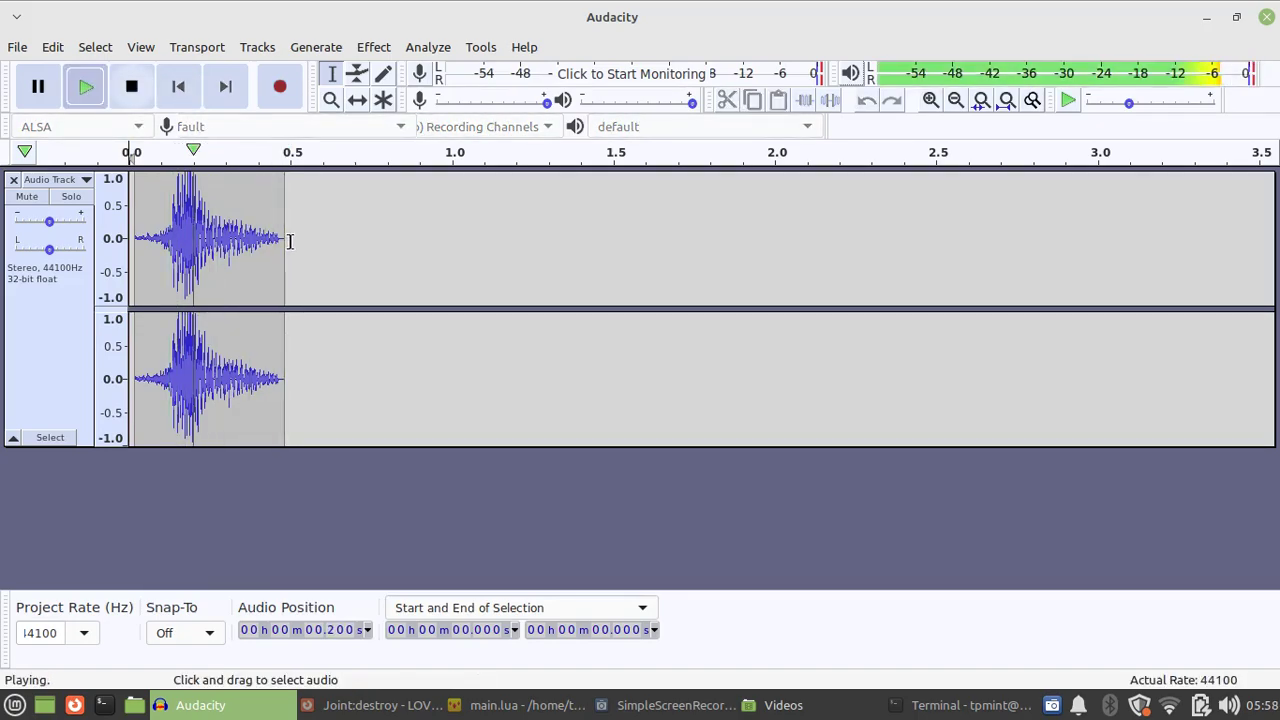
{"action": "key", "text": "space"}
- Start Change Pitch on the whole clip and preview percent changes of -18 and 94.550
{"action": "left_click", "coordinate": [80, 237]}
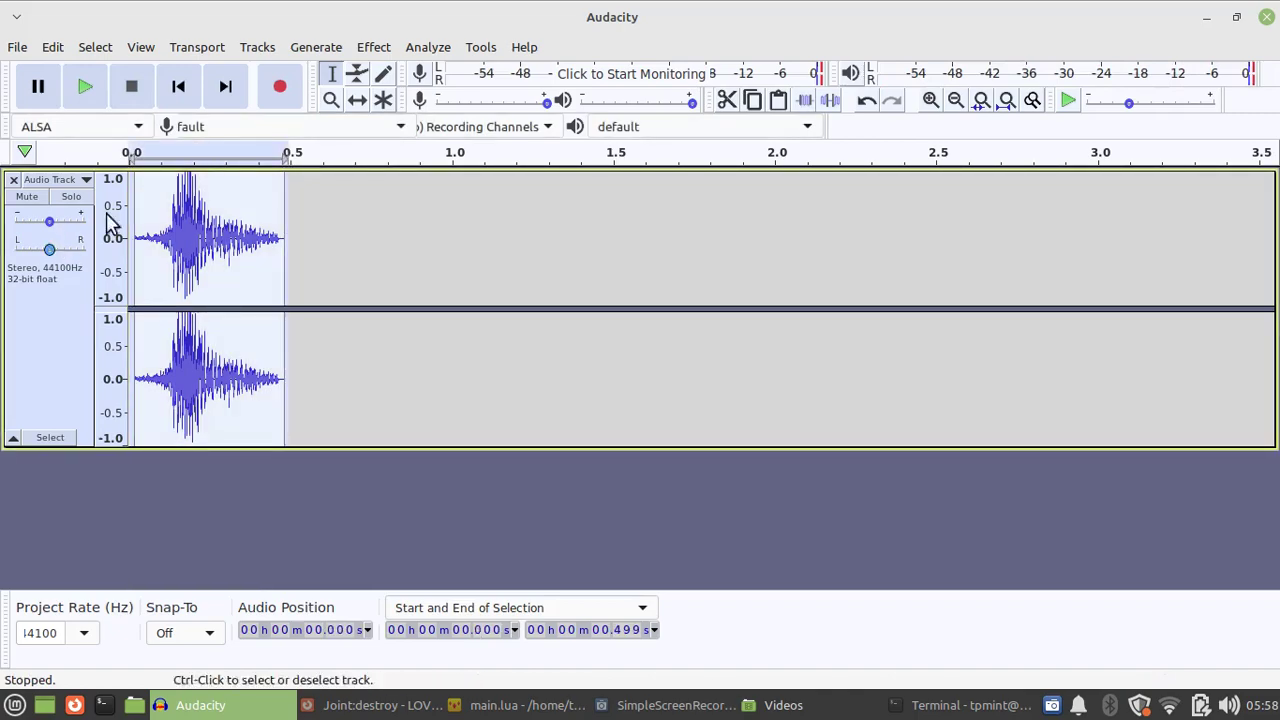
{"action": "left_click", "coordinate": [372, 48]}
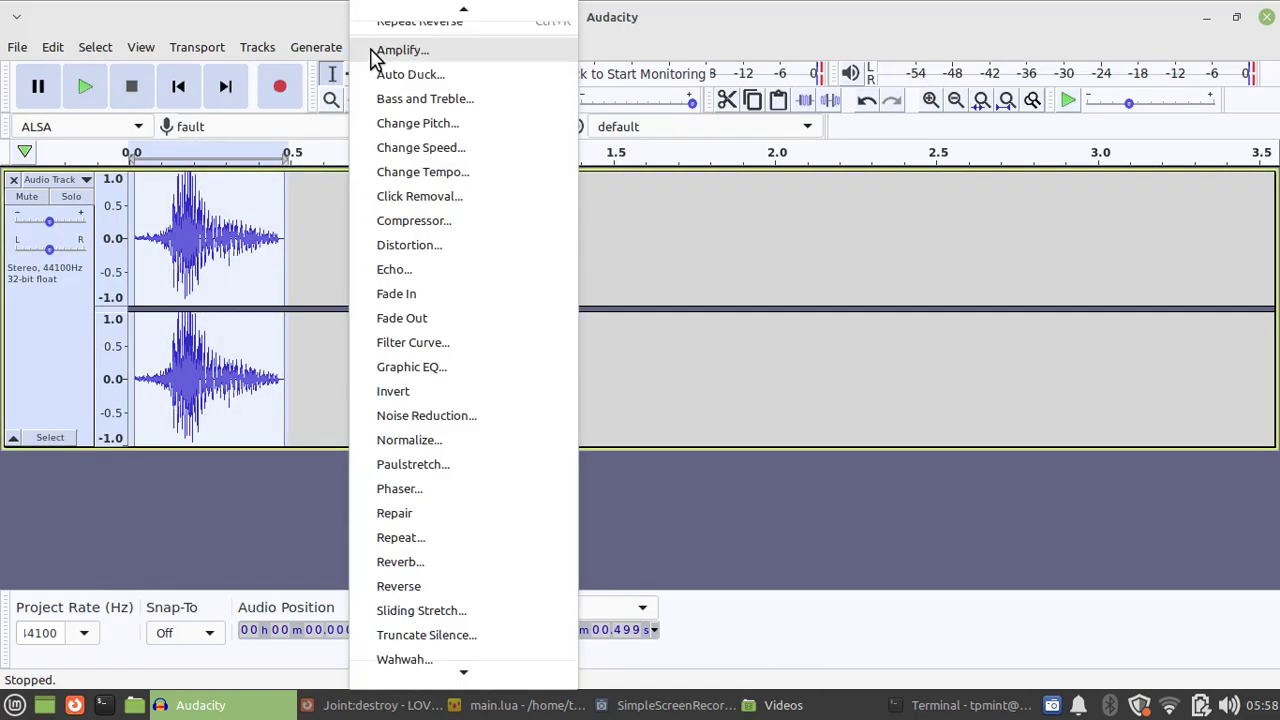
{"action": "left_click", "coordinate": [466, 125]}
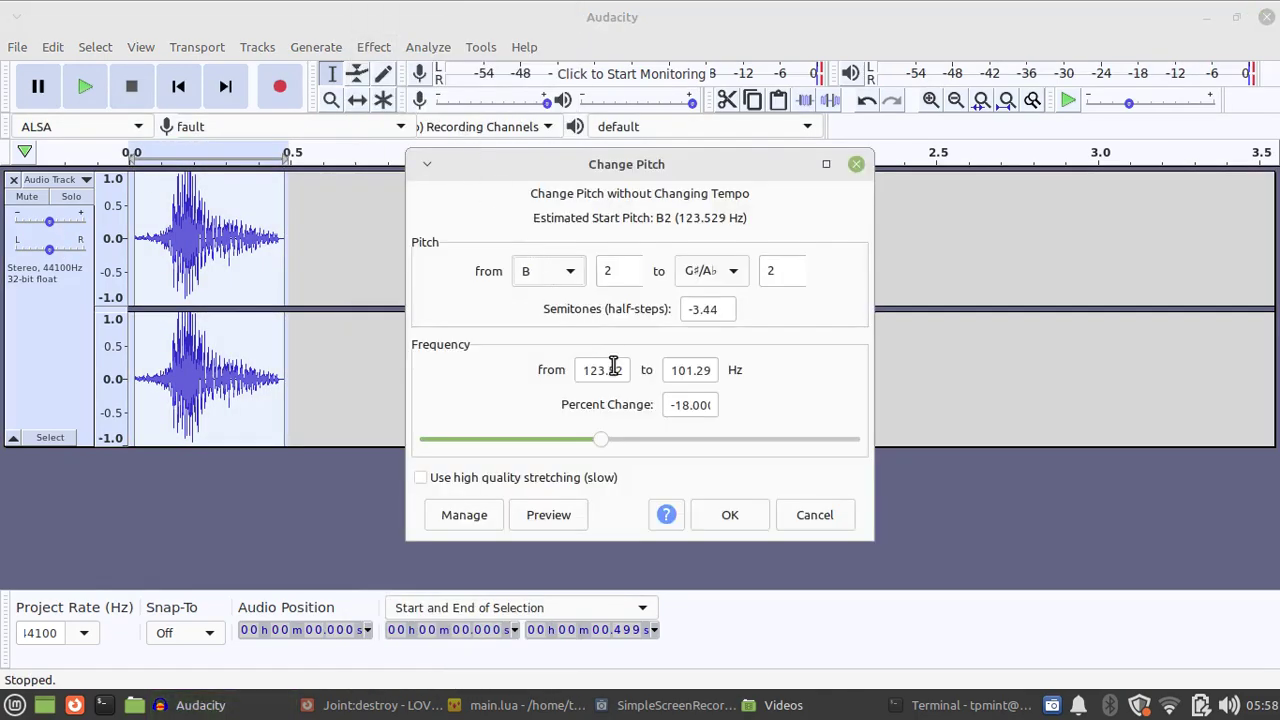
{"action": "left_click", "coordinate": [558, 522]}
{"action": "left_click", "coordinate": [553, 521]}
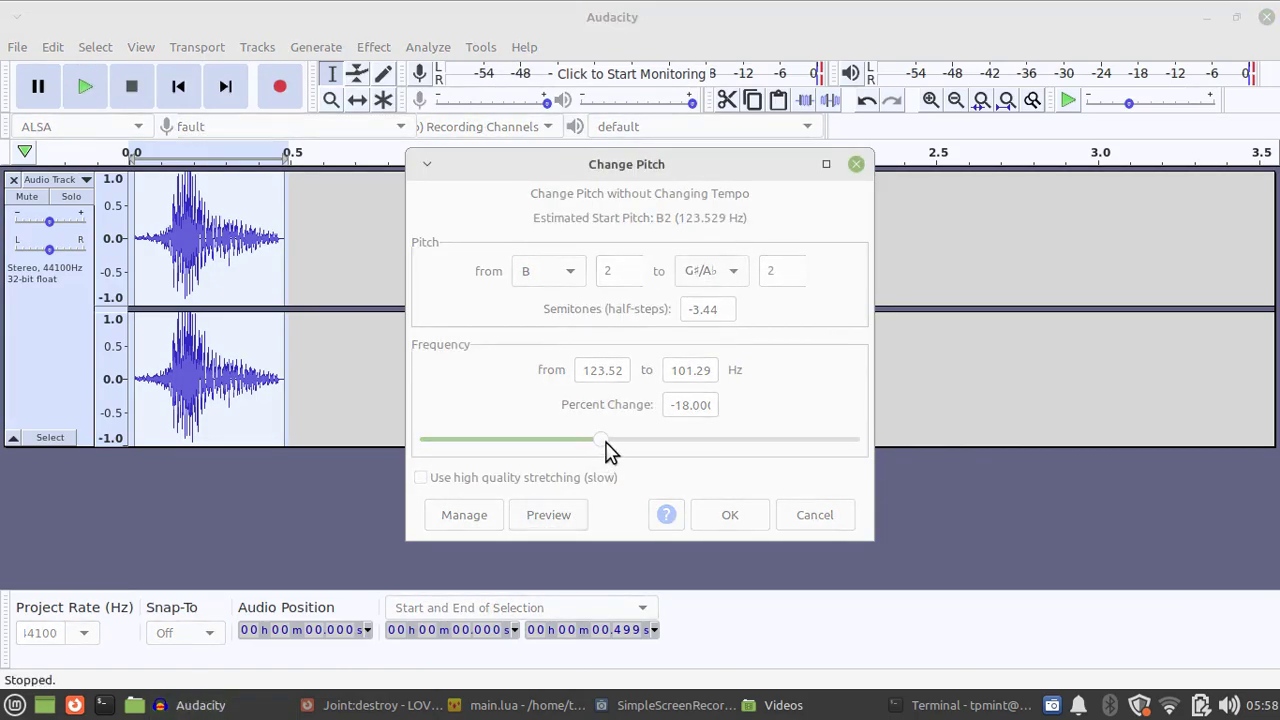
{"action": "left_click_drag", "start_coordinate": [605, 447], "coordinate": [537, 447]}
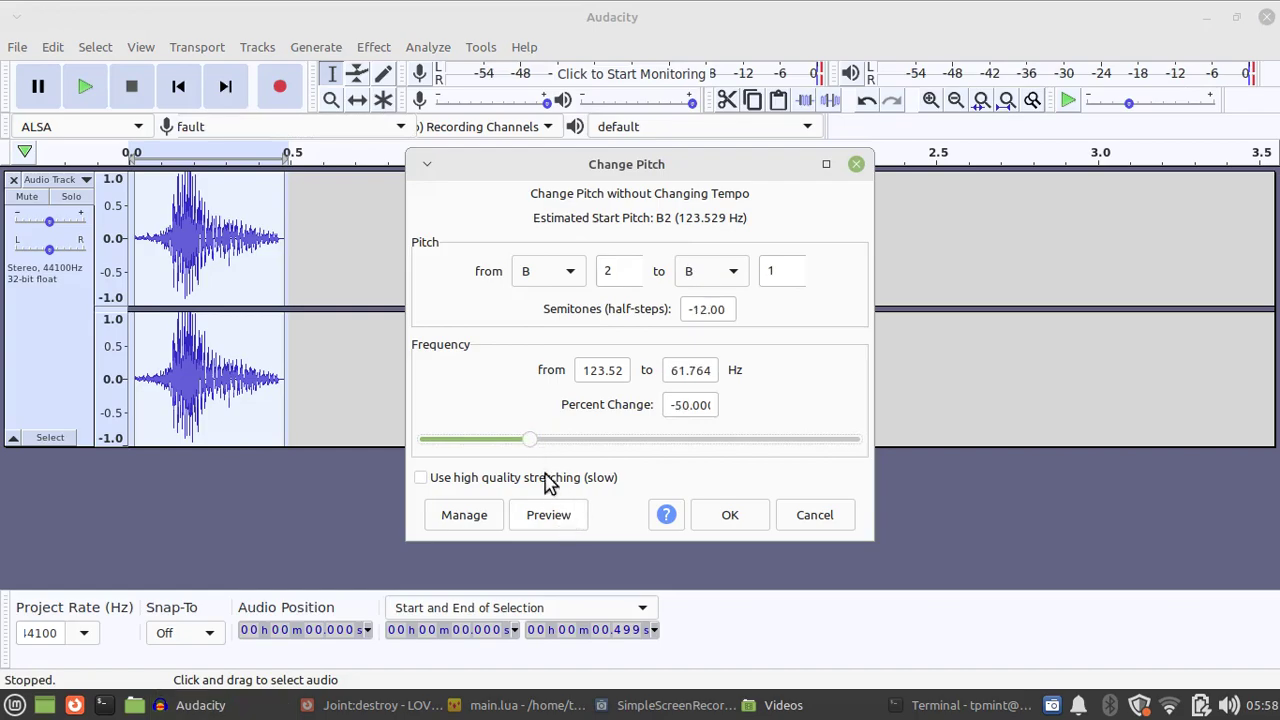
{"action": "left_click", "coordinate": [588, 514]}
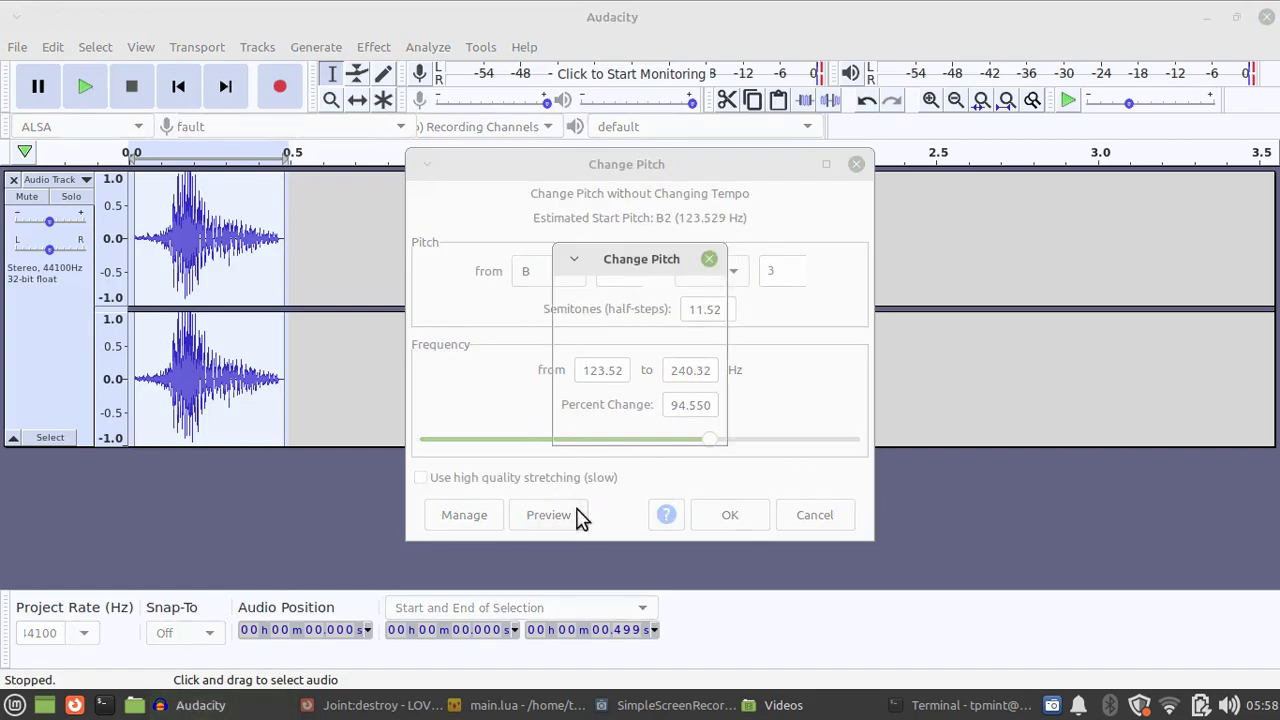
- Try pitch changes of 14.961, -7 and 8.117 percent on the clip and preview each one
{"action": "left_click_drag", "start_coordinate": [712, 447], "coordinate": [658, 450]}
{"action": "left_click", "coordinate": [552, 516]}
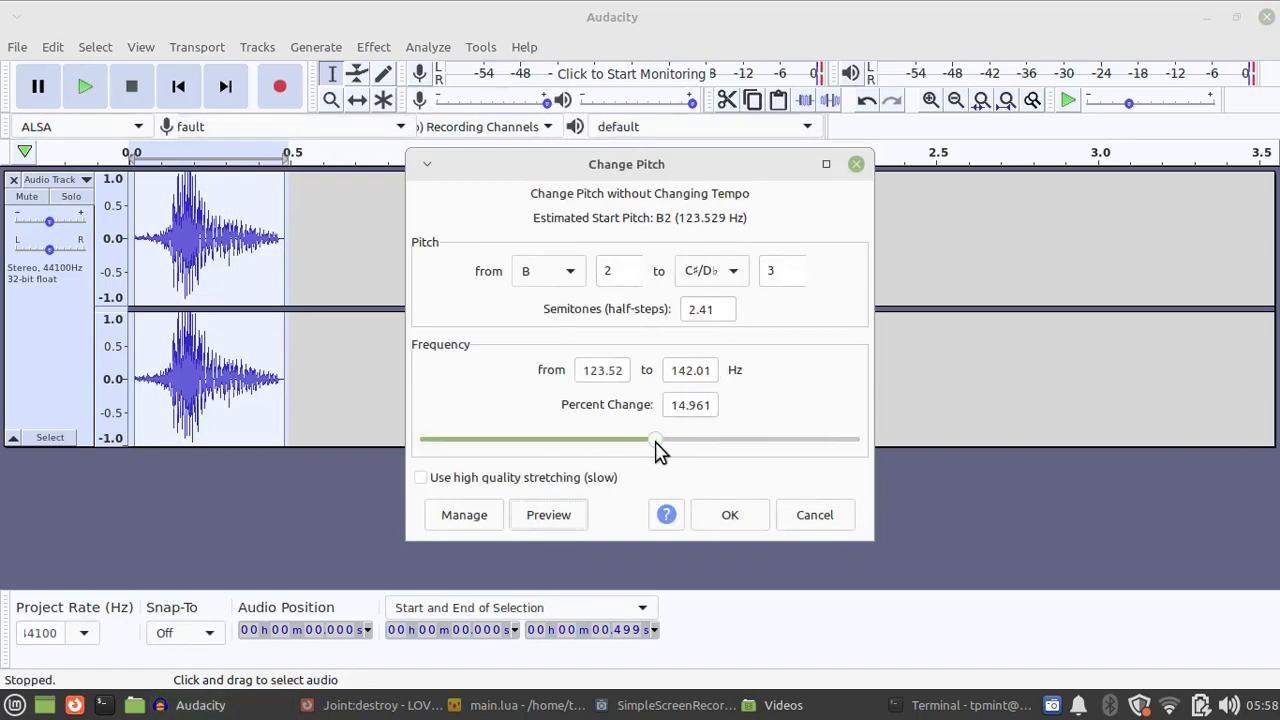
{"action": "left_click", "coordinate": [569, 518]}
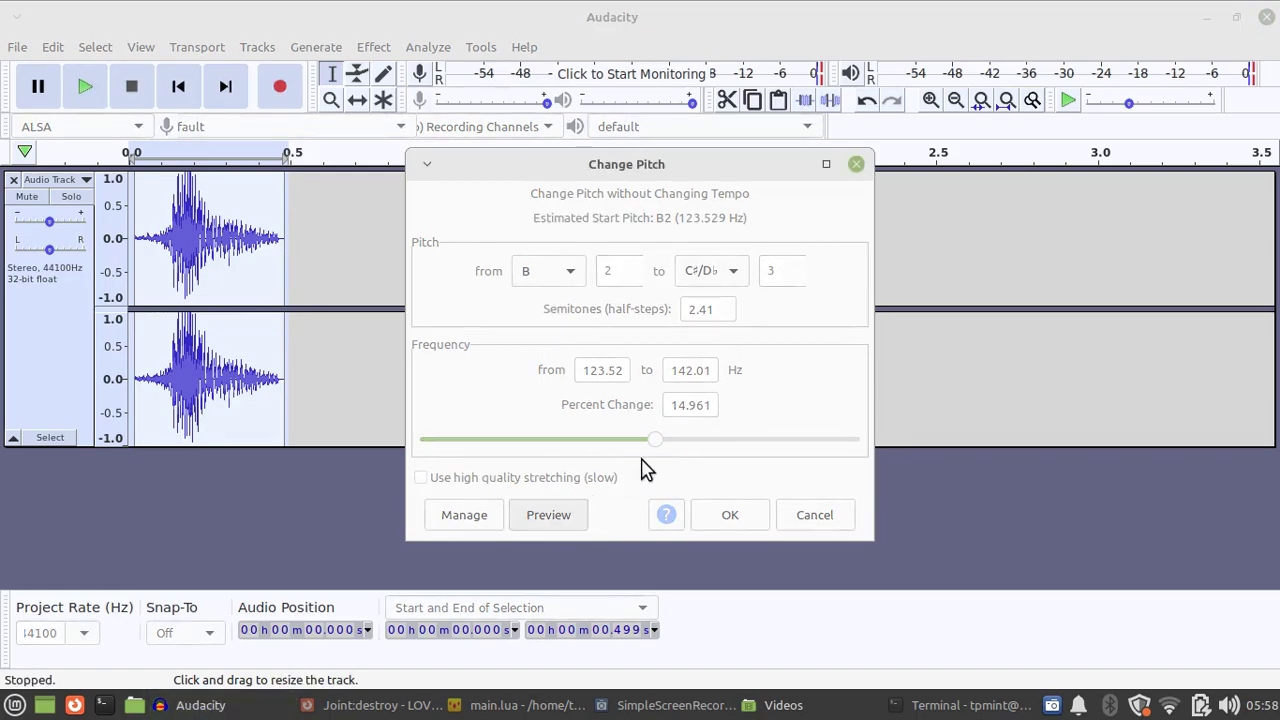
{"action": "left_click_drag", "start_coordinate": [655, 442], "coordinate": [640, 450]}
{"action": "left_click", "coordinate": [560, 518]}
{"action": "left_click", "coordinate": [557, 518]}
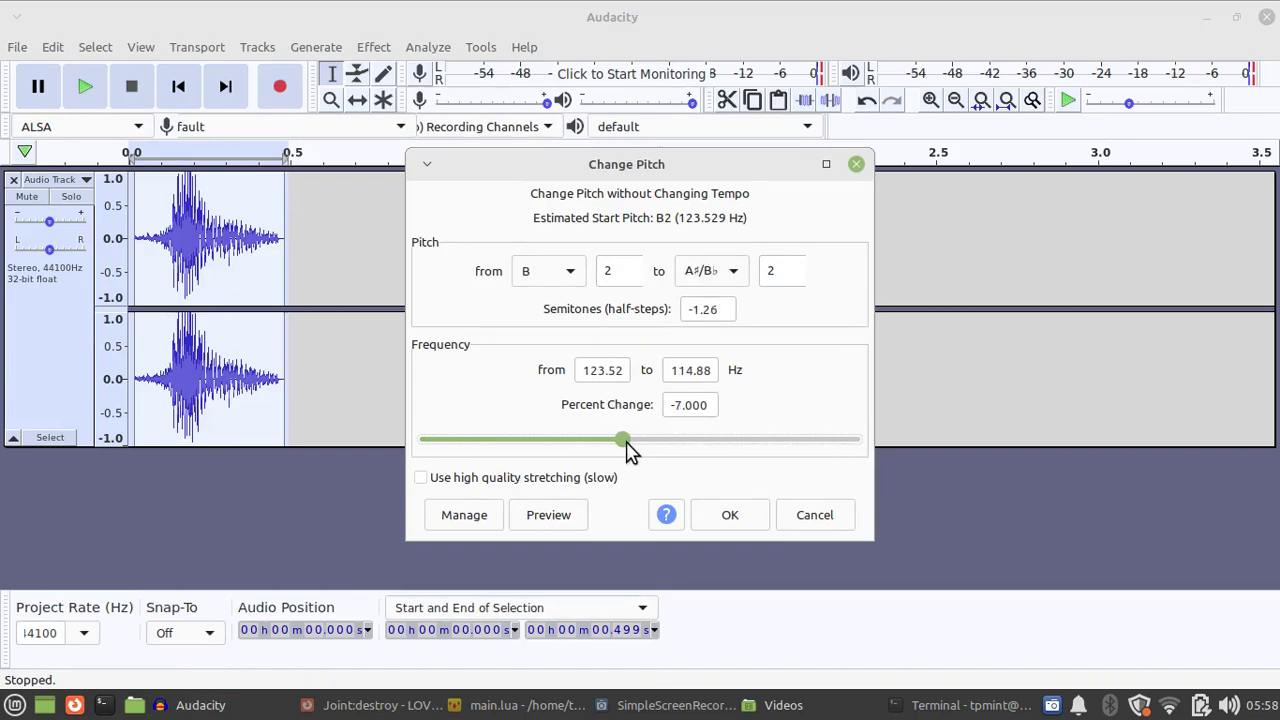
{"action": "key", "text": "alt+p"}
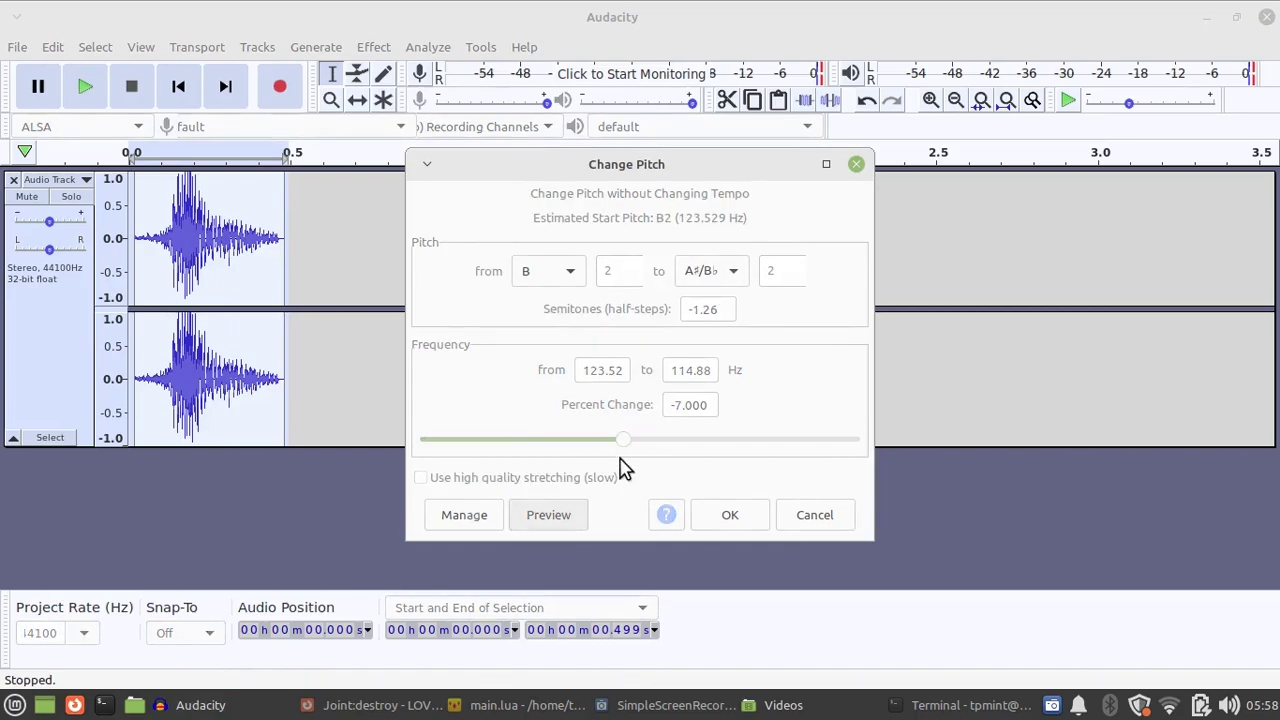
{"action": "left_click", "coordinate": [583, 514]}
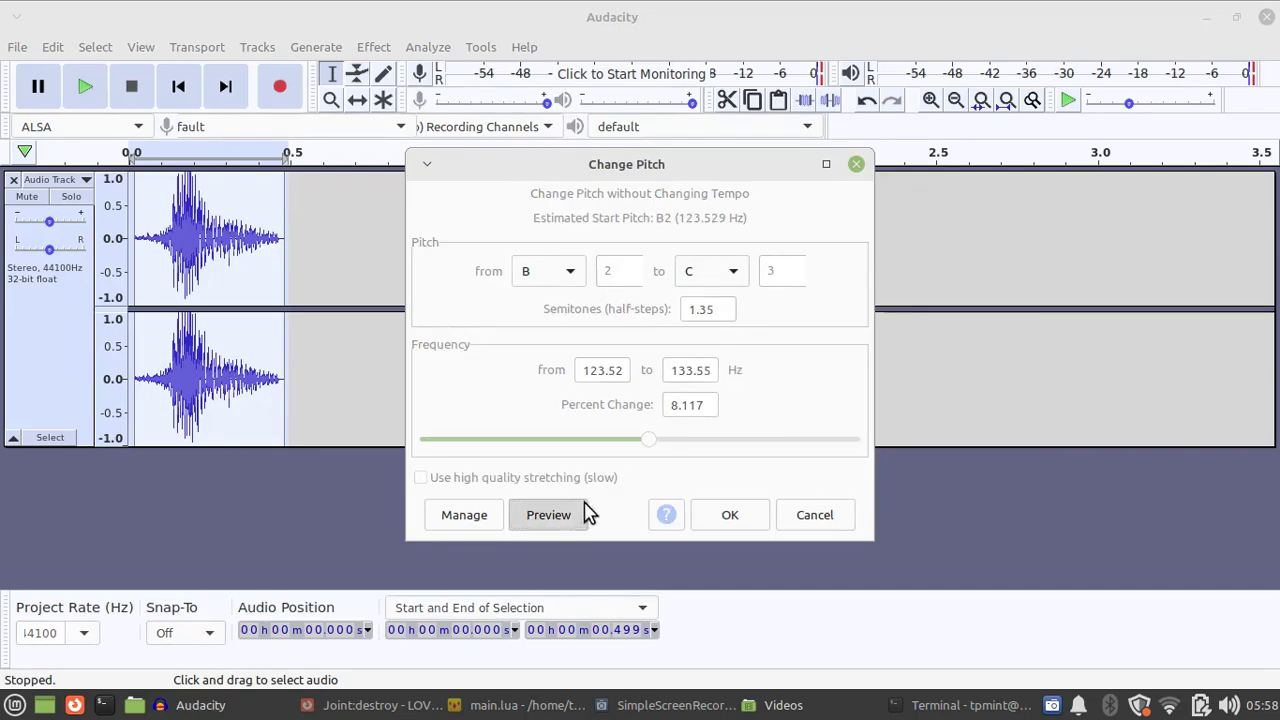
- Set the pitch's percent change to 36.866, preview and apply it, and play the clip from the start
{"action": "left_click_drag", "start_coordinate": [646, 451], "coordinate": [673, 441]}
{"action": "left_click", "coordinate": [563, 516]}
{"action": "left_click", "coordinate": [565, 516]}
{"action": "key", "text": "alt+p"}
{"action": "left_click", "coordinate": [548, 518]}
{"action": "left_click", "coordinate": [556, 516]}
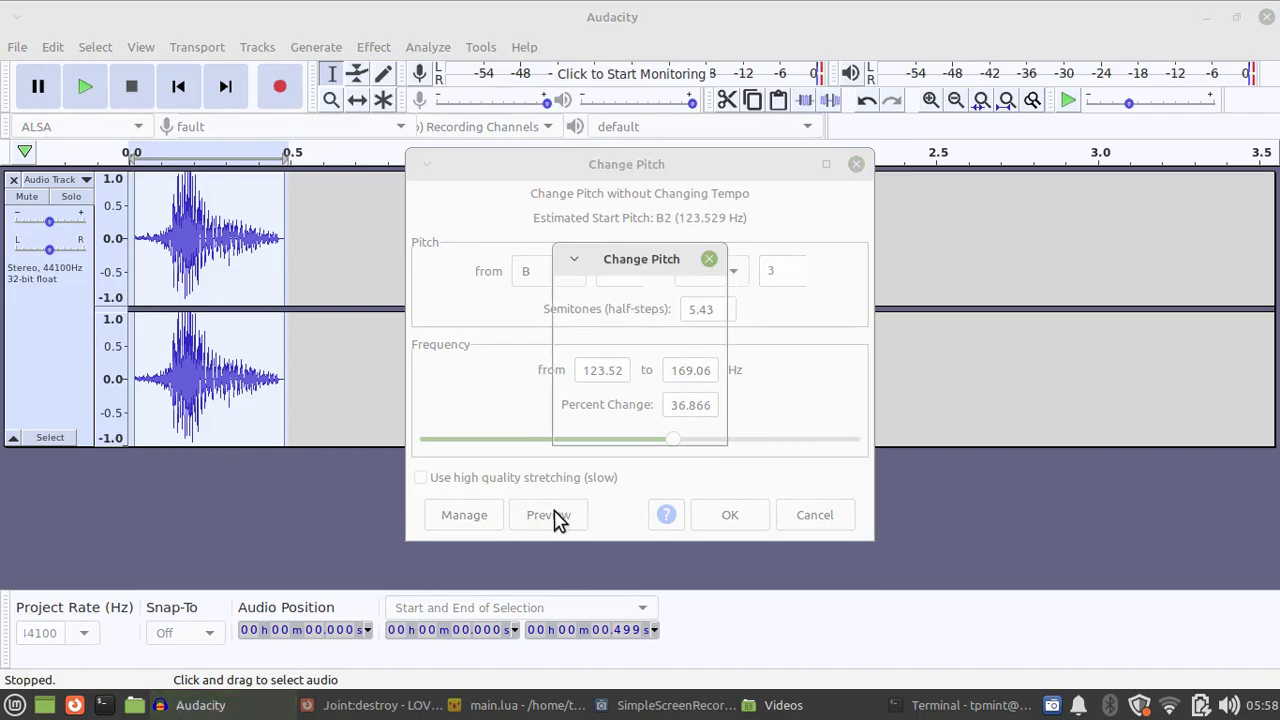
{"action": "left_click", "coordinate": [561, 516]}
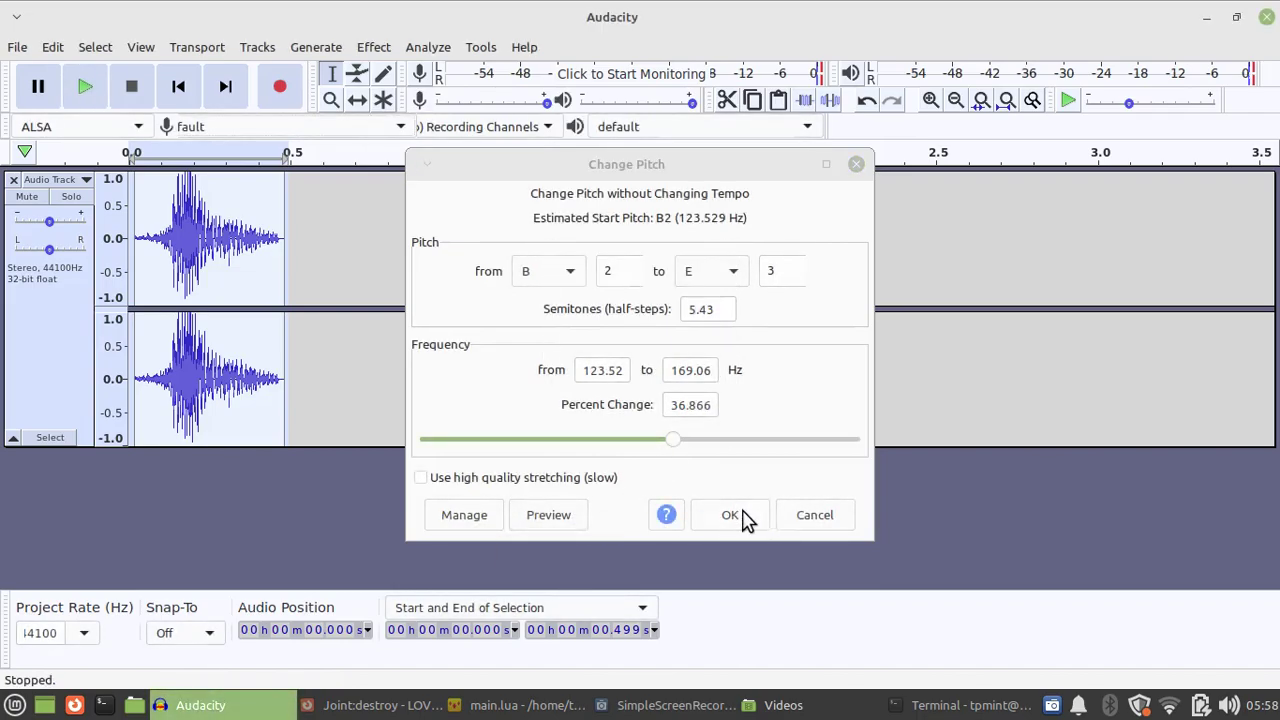
{"action": "left_click", "coordinate": [748, 518]}
{"action": "left_click", "coordinate": [183, 99]}
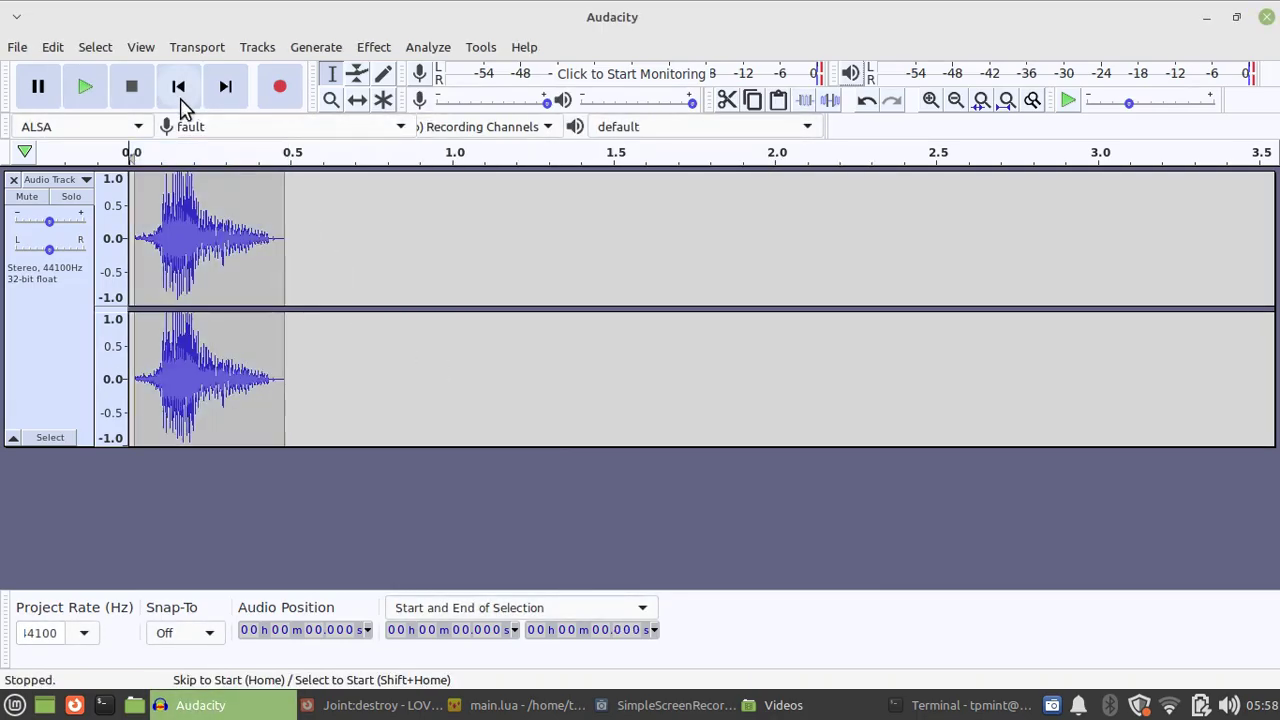
{"action": "key", "text": "space"}
- Normalize the whole clip to a peak amplitude of -1.0 dB with DC offset removed, and play the result
{"action": "left_click", "coordinate": [309, 200], "text": "shift"}
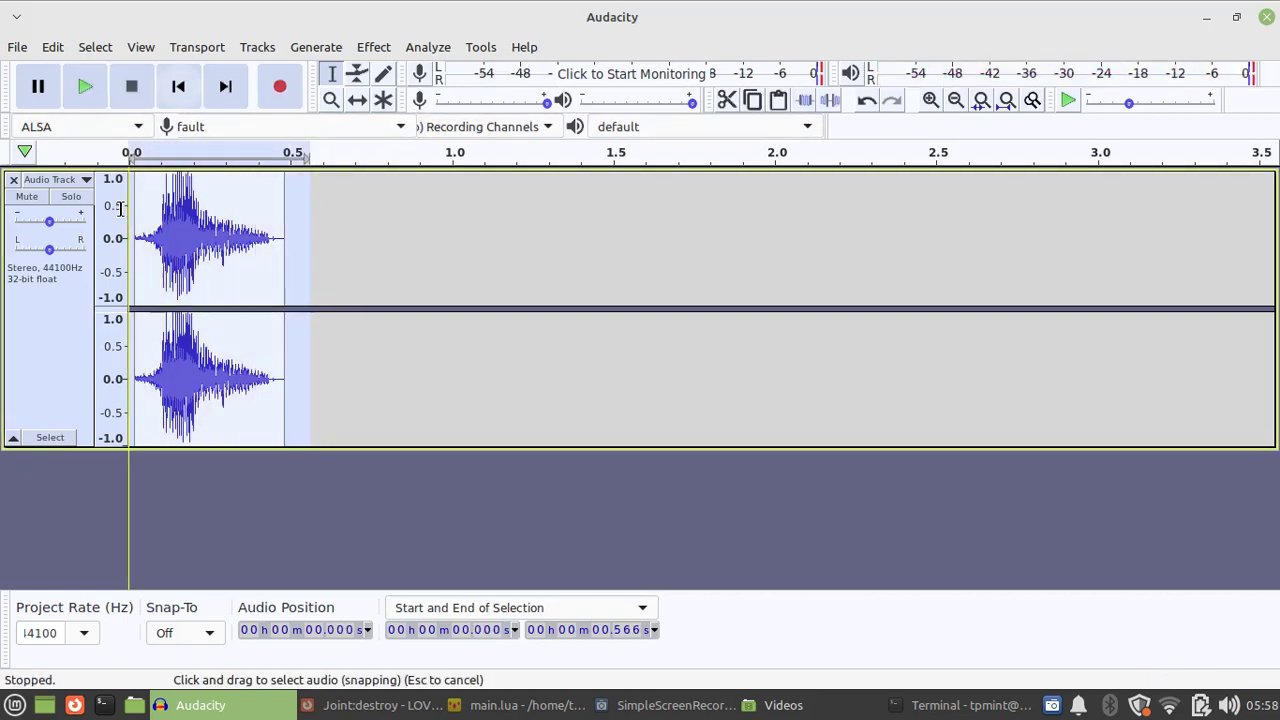
{"action": "left_click", "coordinate": [374, 48]}
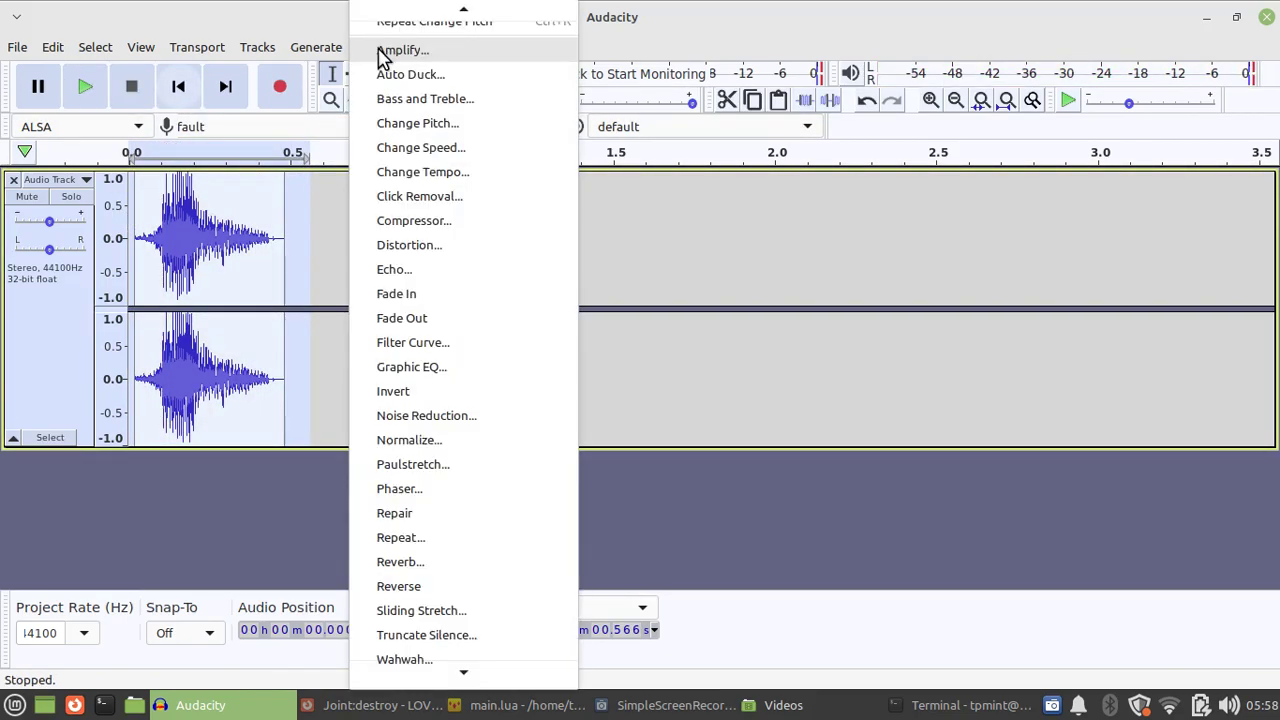
{"action": "left_click", "coordinate": [470, 443]}
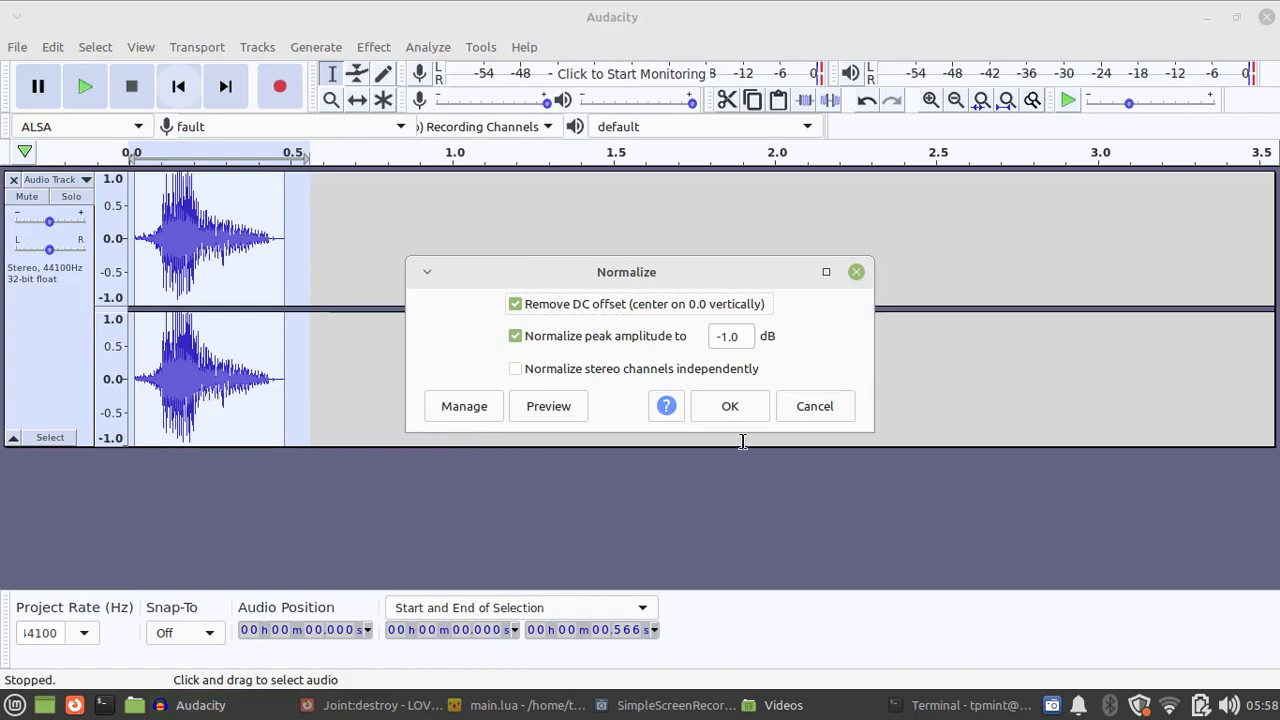
{"action": "left_click", "coordinate": [745, 405]}
{"action": "left_click", "coordinate": [178, 90]}
{"action": "key", "text": "space"}
{"action": "key", "text": "space"}
{"action": "key", "text": "space"}
{"action": "key", "text": "space"}
{"action": "key", "text": "space"}
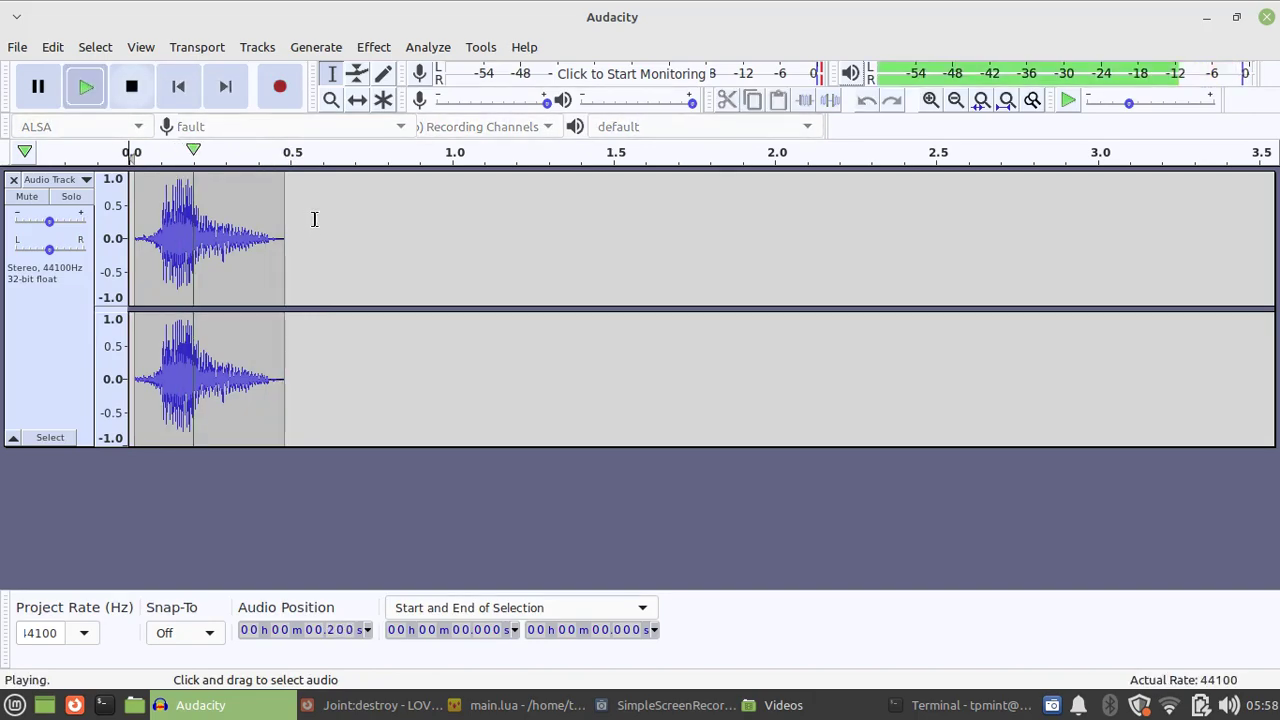
{"action": "left_click_drag", "start_coordinate": [297, 224], "coordinate": [115, 216]}
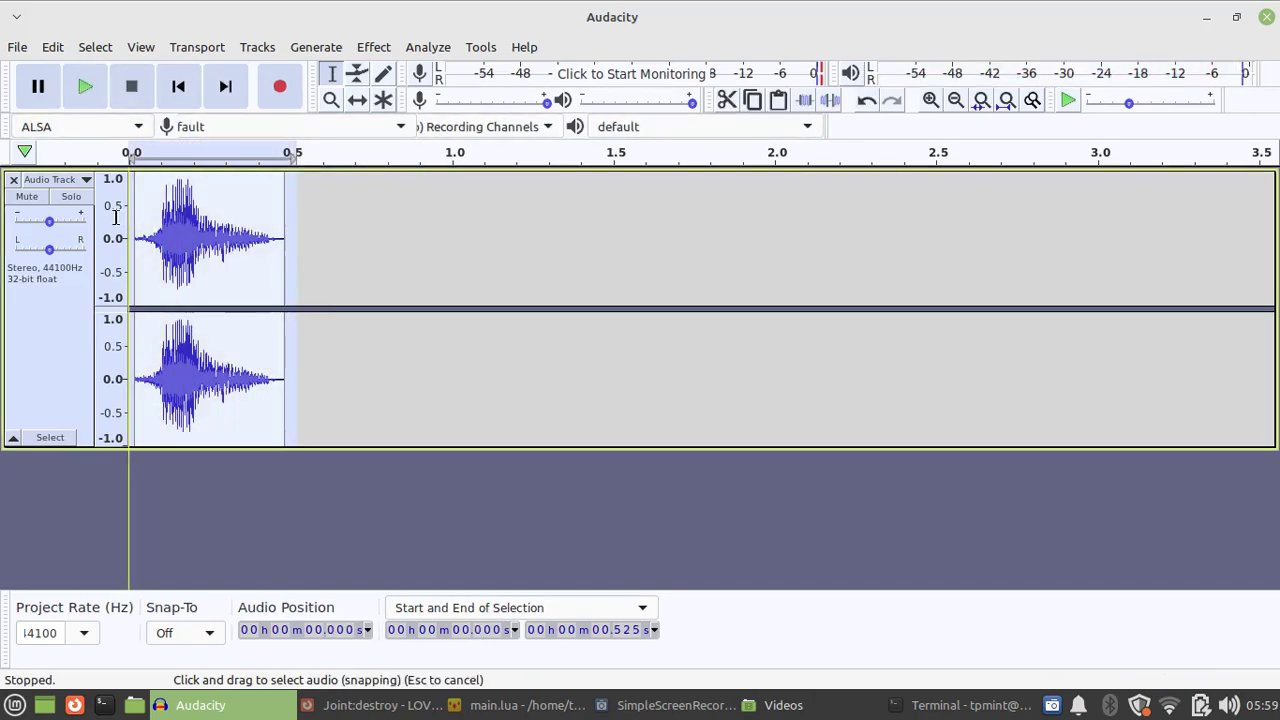
{"action": "left_click", "coordinate": [374, 48]}
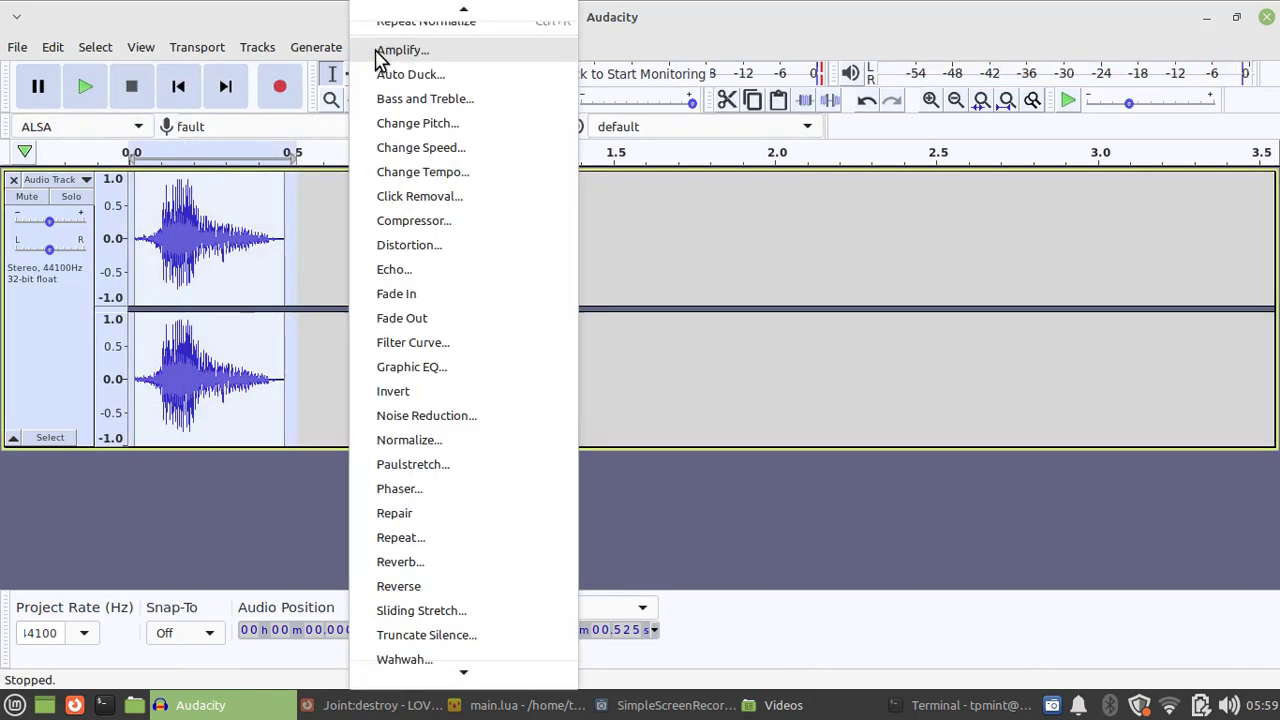
{"action": "left_click", "coordinate": [470, 126]}
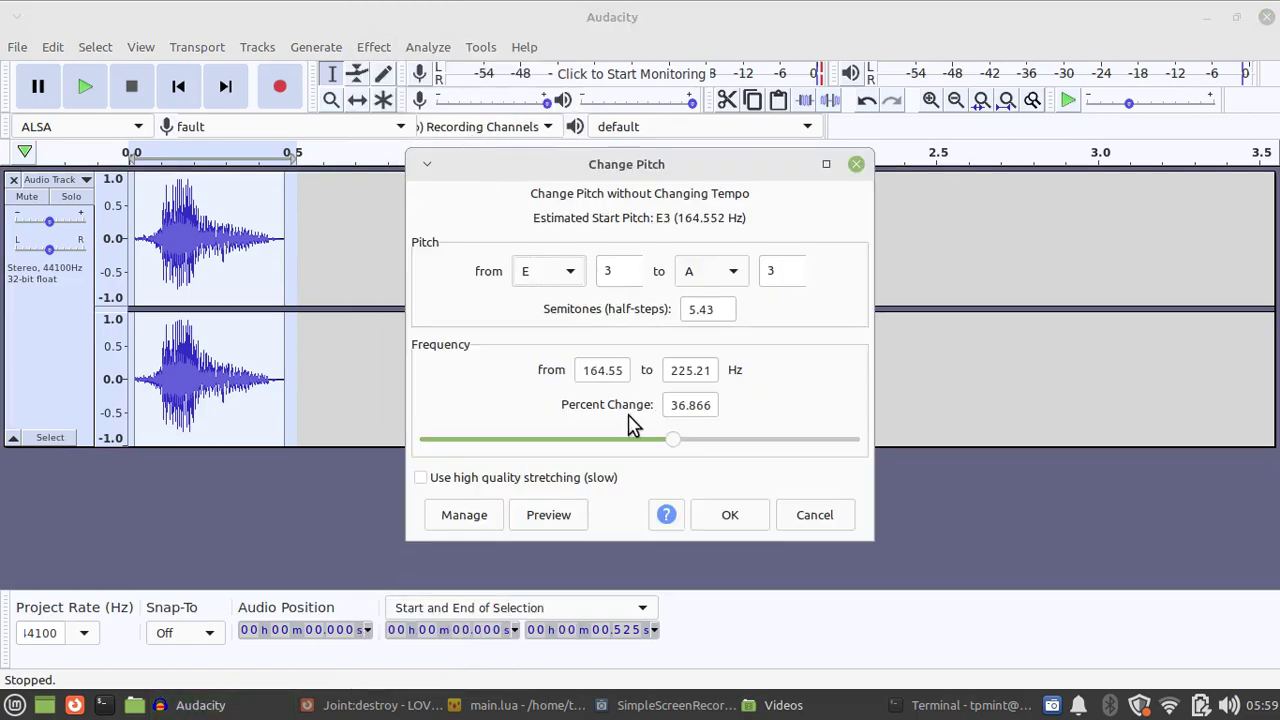
{"action": "left_click", "coordinate": [814, 529]}
- Try the Phaser on the whole clip with Dry/Wet 164, LFO Frequency 1.6 Hz and Feedback -60%, previewing it without applying
{"action": "left_click", "coordinate": [374, 47]}
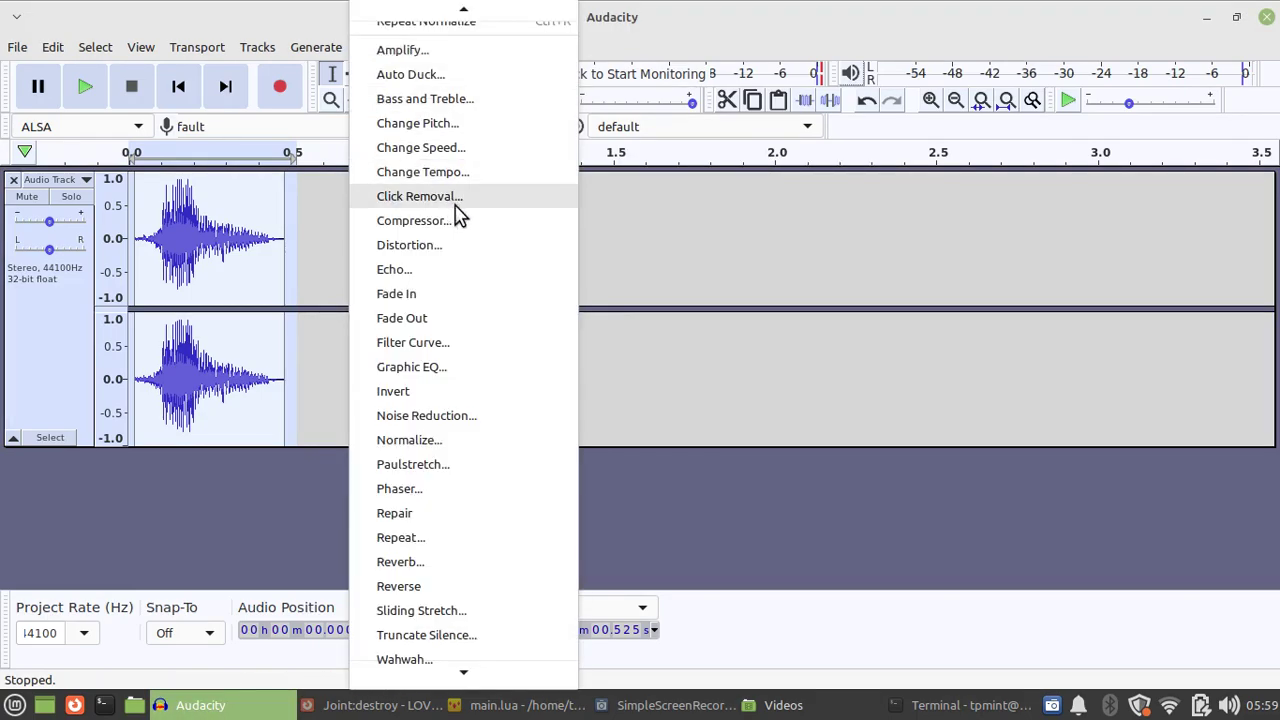
{"action": "scroll", "coordinate": [470, 163], "scroll_direction": "up", "scroll_amount": 1}
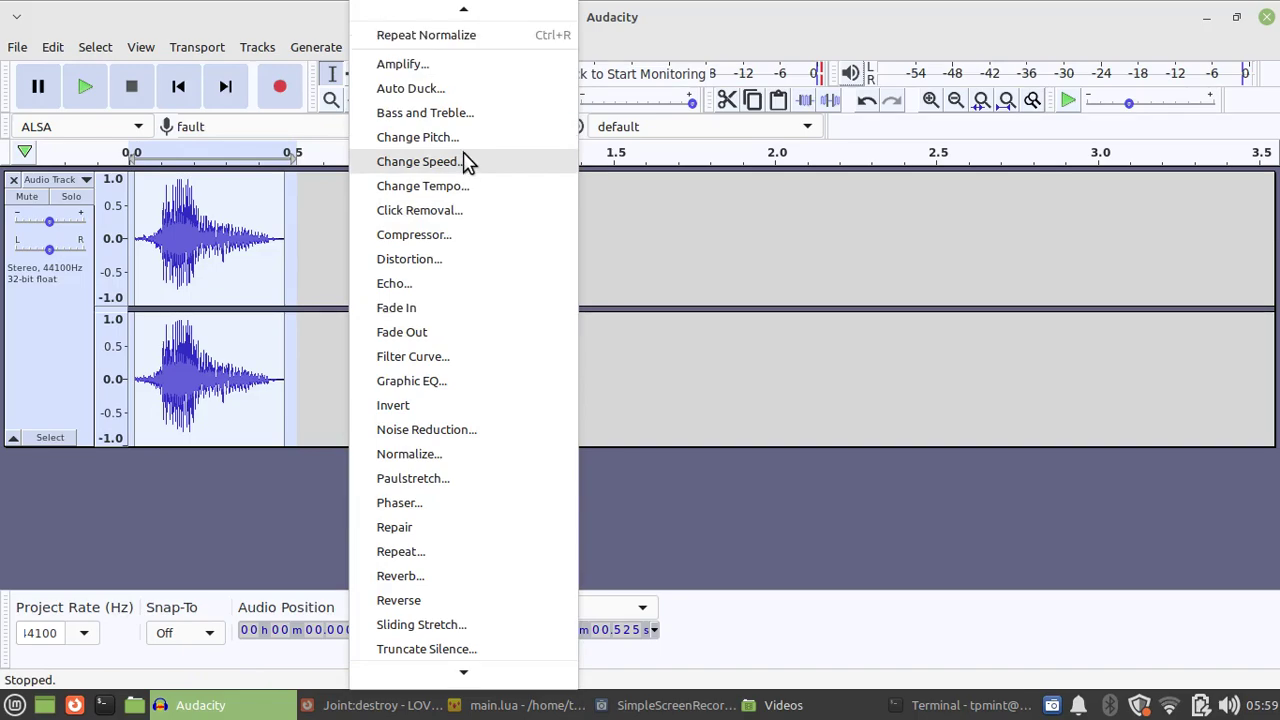
{"action": "left_click", "coordinate": [460, 508]}
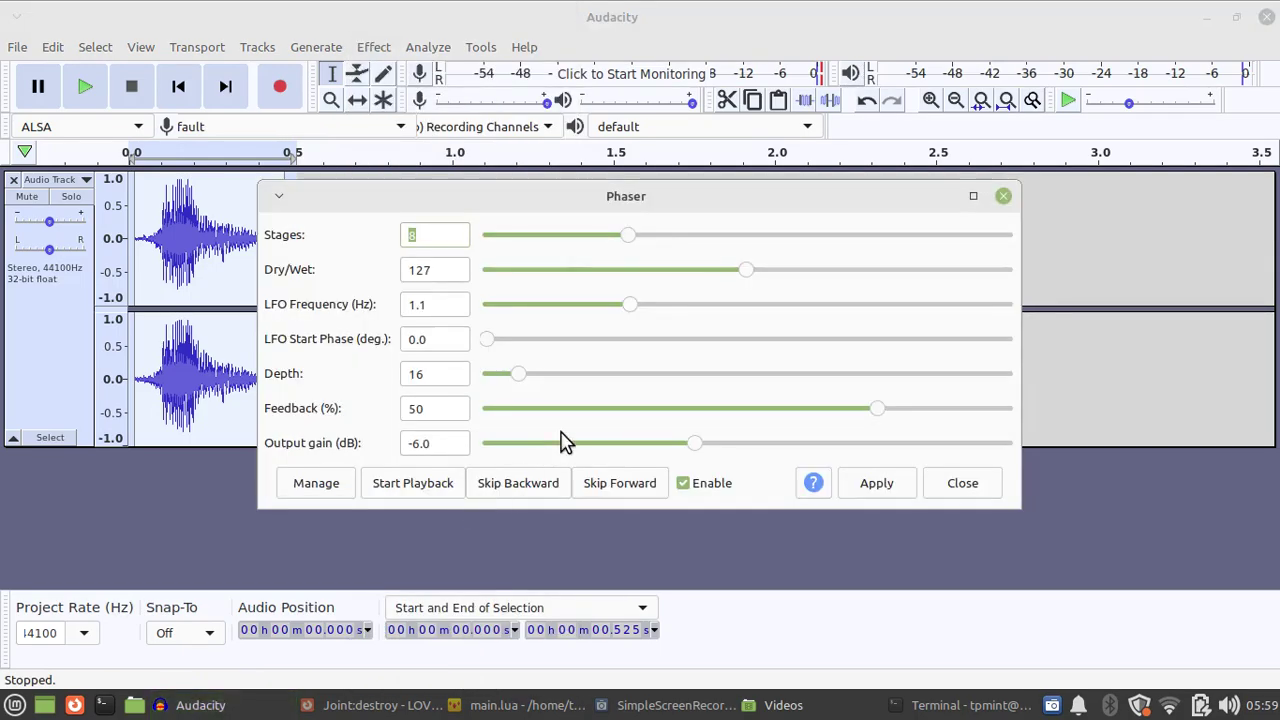
{"action": "left_click", "coordinate": [395, 490]}
{"action": "left_click", "coordinate": [399, 489]}
{"action": "left_click", "coordinate": [433, 478]}
{"action": "left_click_drag", "start_coordinate": [748, 270], "coordinate": [821, 270]}
{"action": "left_click", "coordinate": [432, 496]}
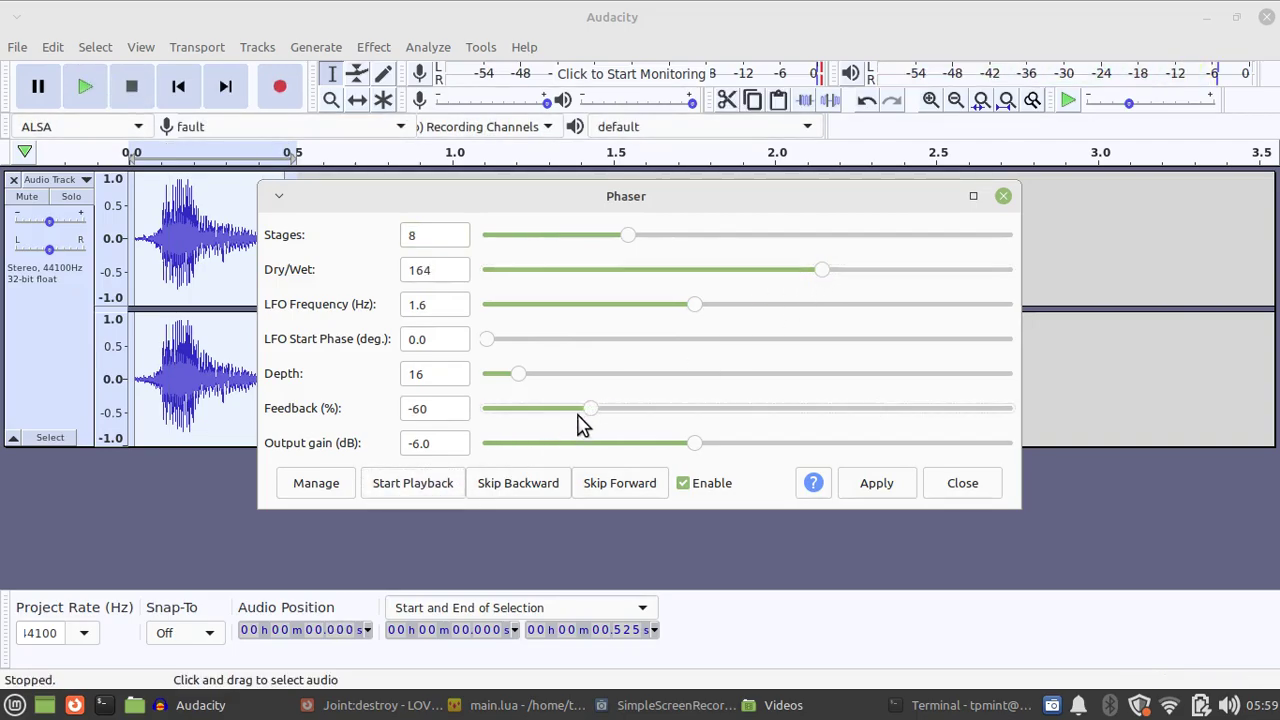
{"action": "left_click", "coordinate": [413, 483]}
{"action": "left_click", "coordinate": [958, 485]}
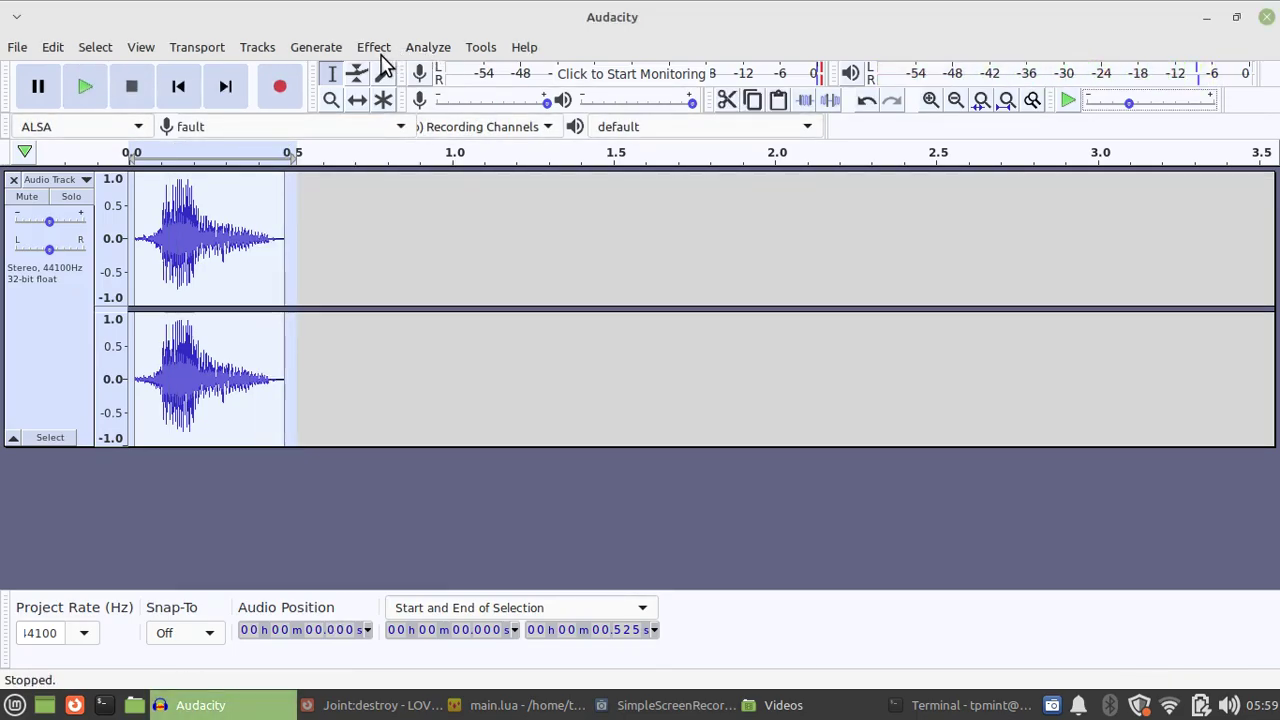
- Play the normalized clip from the start
{"action": "left_click", "coordinate": [180, 88]}
{"action": "key", "text": "space"}
{"action": "key", "text": "space"}
- Apply Fade In to the clip's beginning, from 0 to about 0.151 s, and play the result from the start
{"action": "left_click_drag", "start_coordinate": [176, 225], "coordinate": [139, 225]}
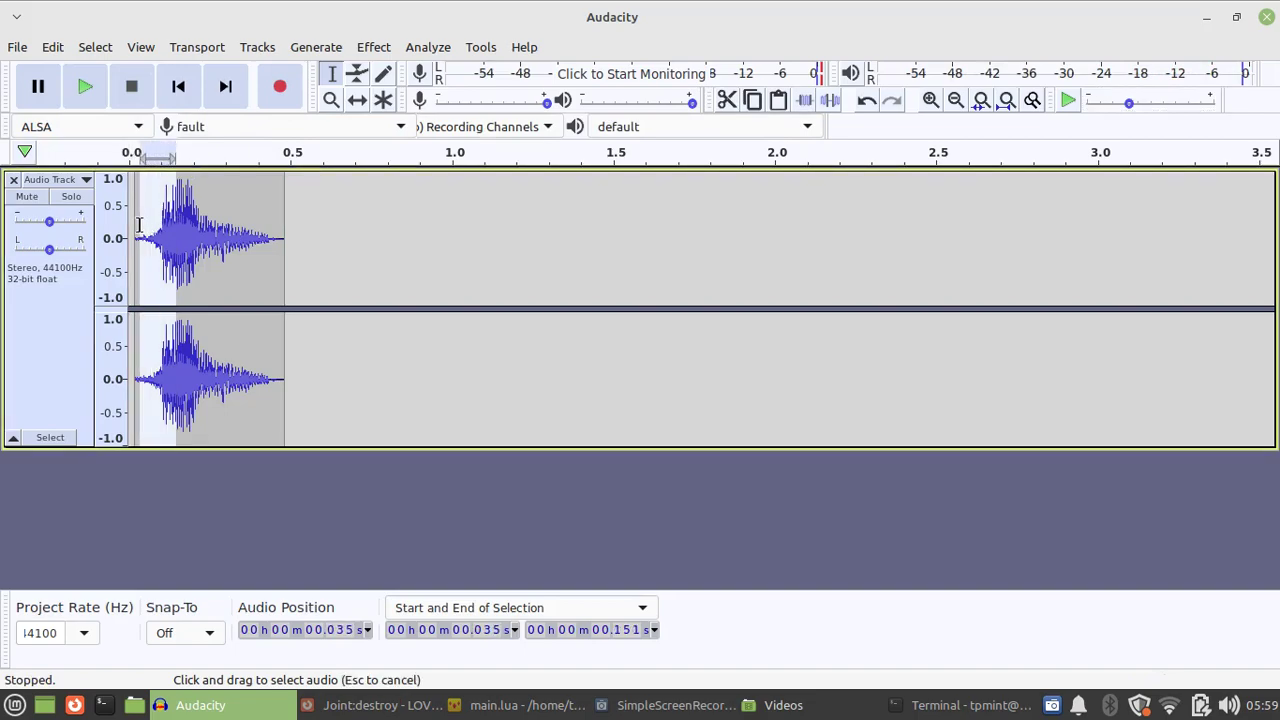
{"action": "left_click", "coordinate": [384, 42]}
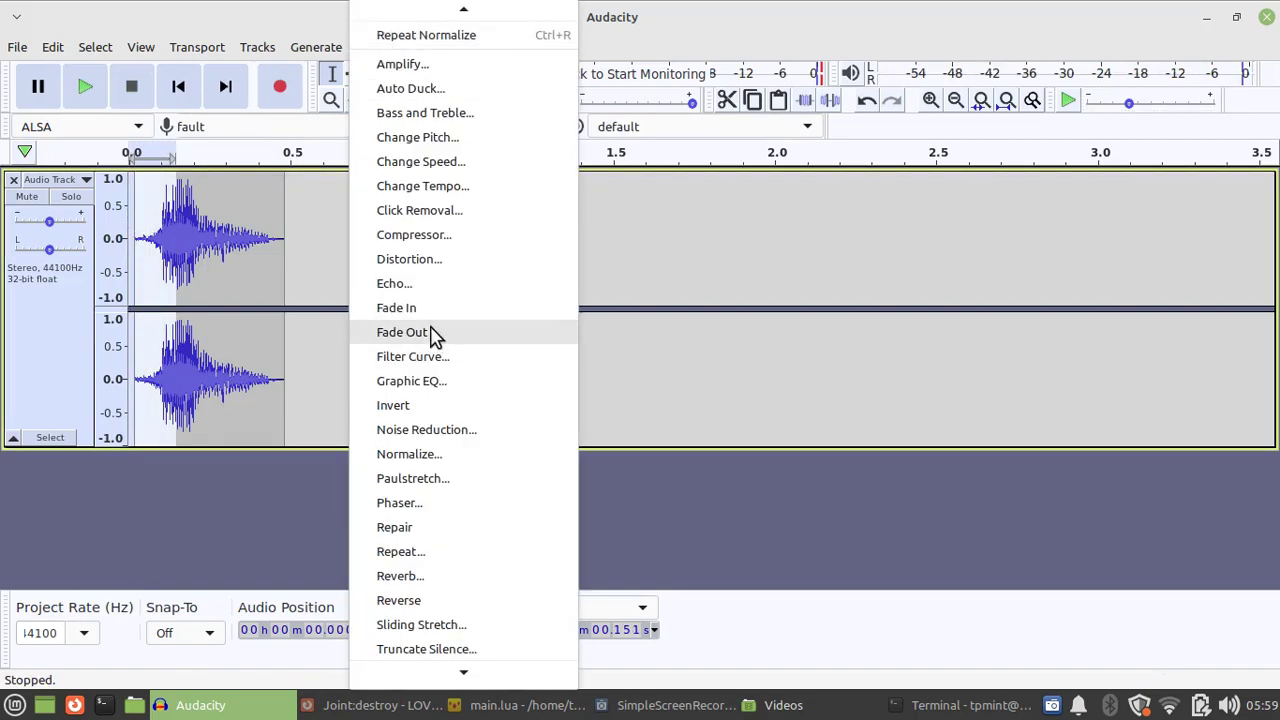
{"action": "left_click", "coordinate": [427, 310]}
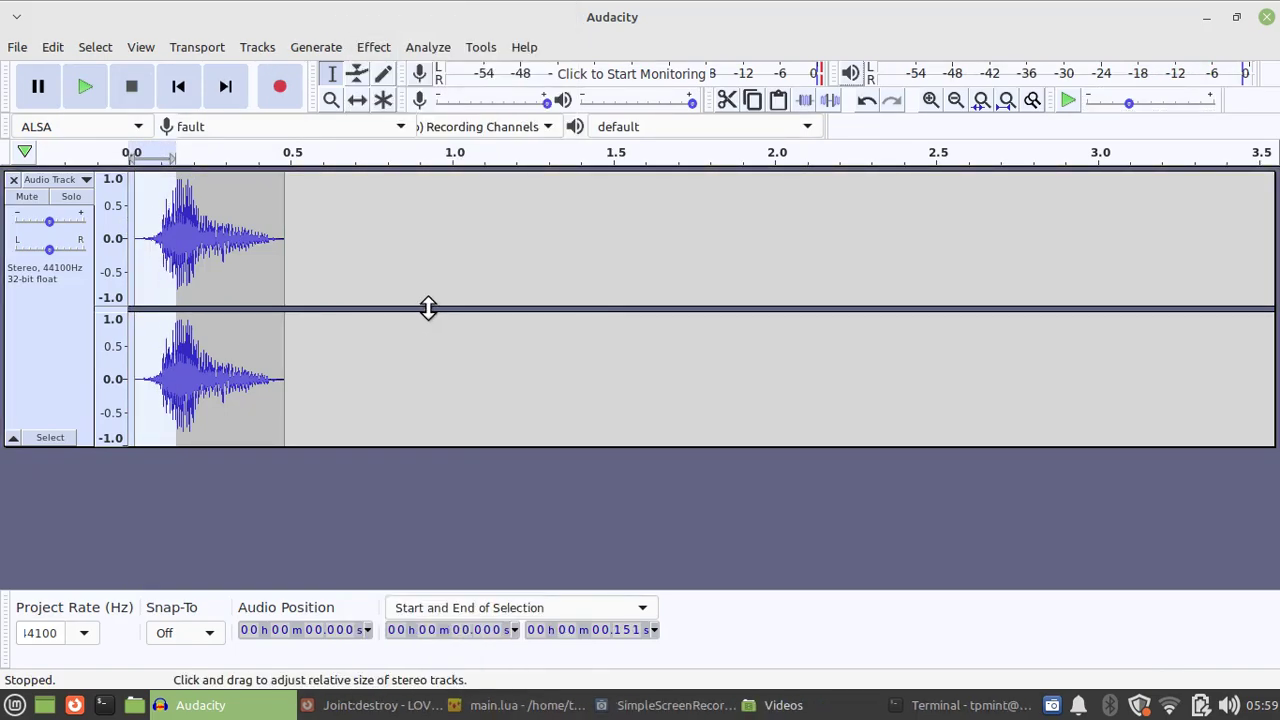
{"action": "left_click", "coordinate": [178, 90]}
{"action": "left_click", "coordinate": [88, 88]}
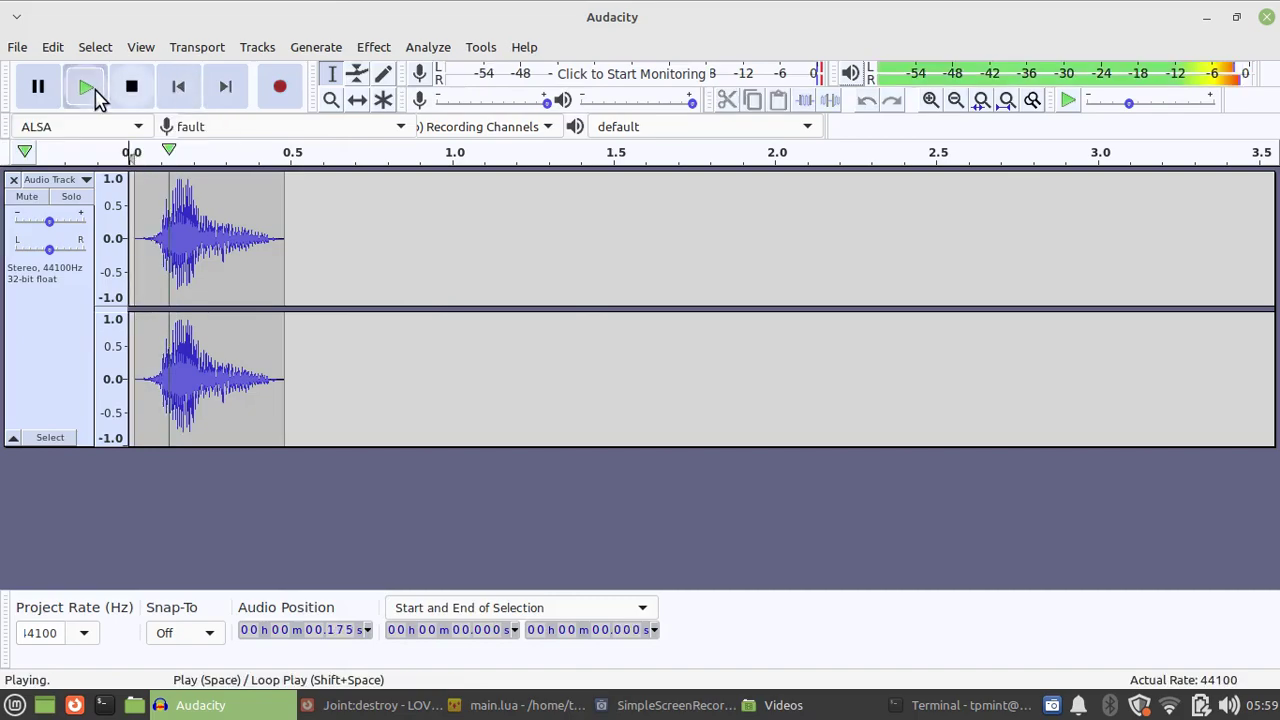
{"action": "left_click", "coordinate": [88, 88]}
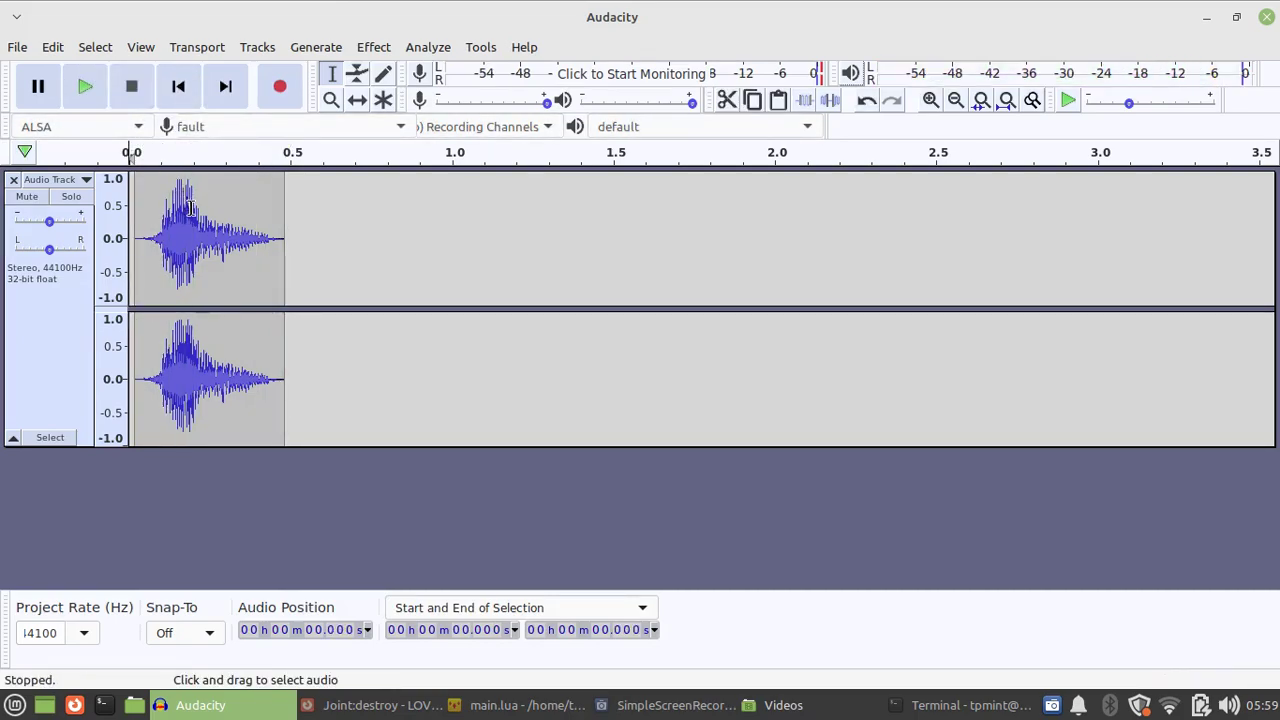
- Apply Fade Out from about 0.177 s to past the clip's end, and play the result from the start
{"action": "left_click_drag", "start_coordinate": [185, 209], "coordinate": [299, 232]}
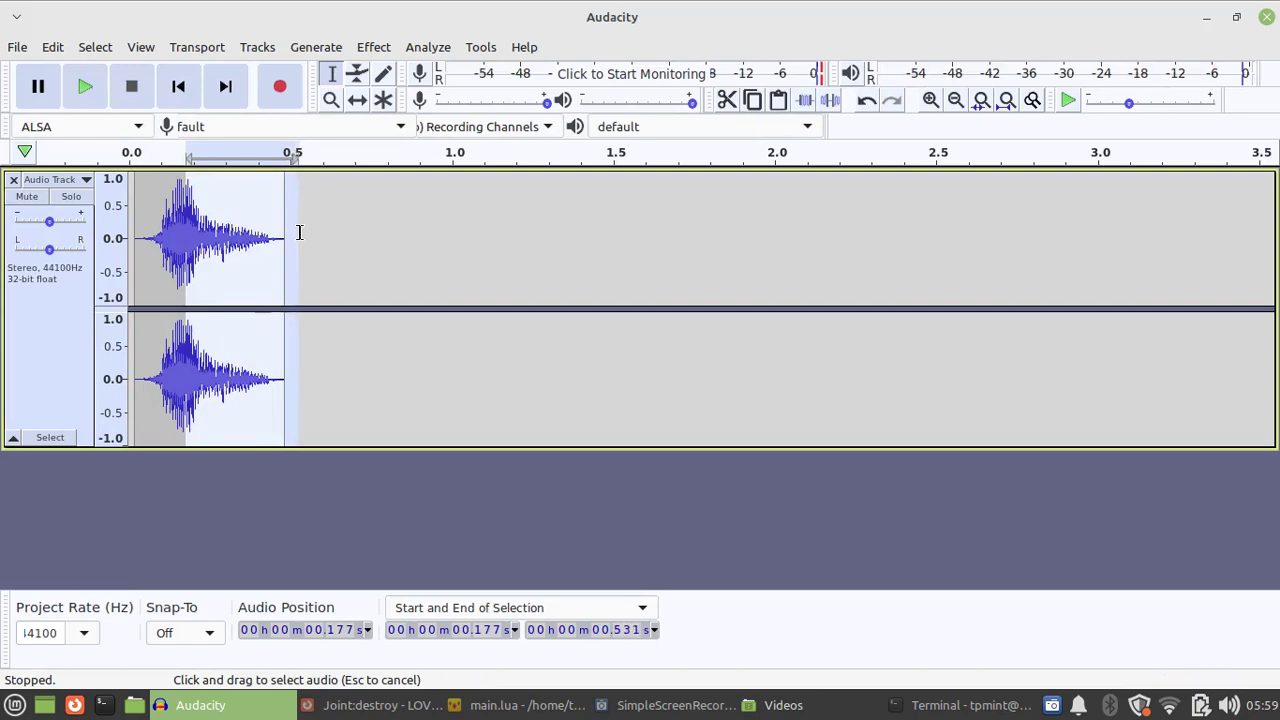
{"action": "left_click", "coordinate": [373, 47]}
{"action": "left_click", "coordinate": [425, 333]}
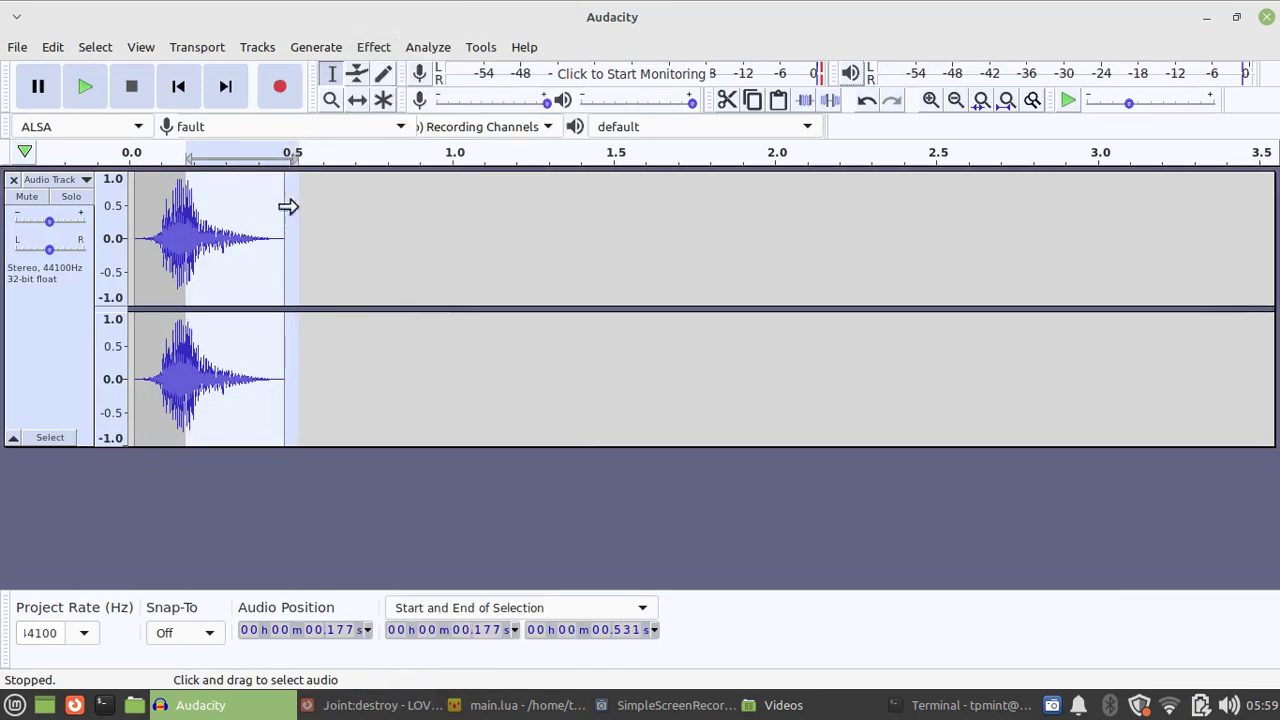
{"action": "left_click", "coordinate": [175, 87]}
{"action": "left_click", "coordinate": [87, 88]}
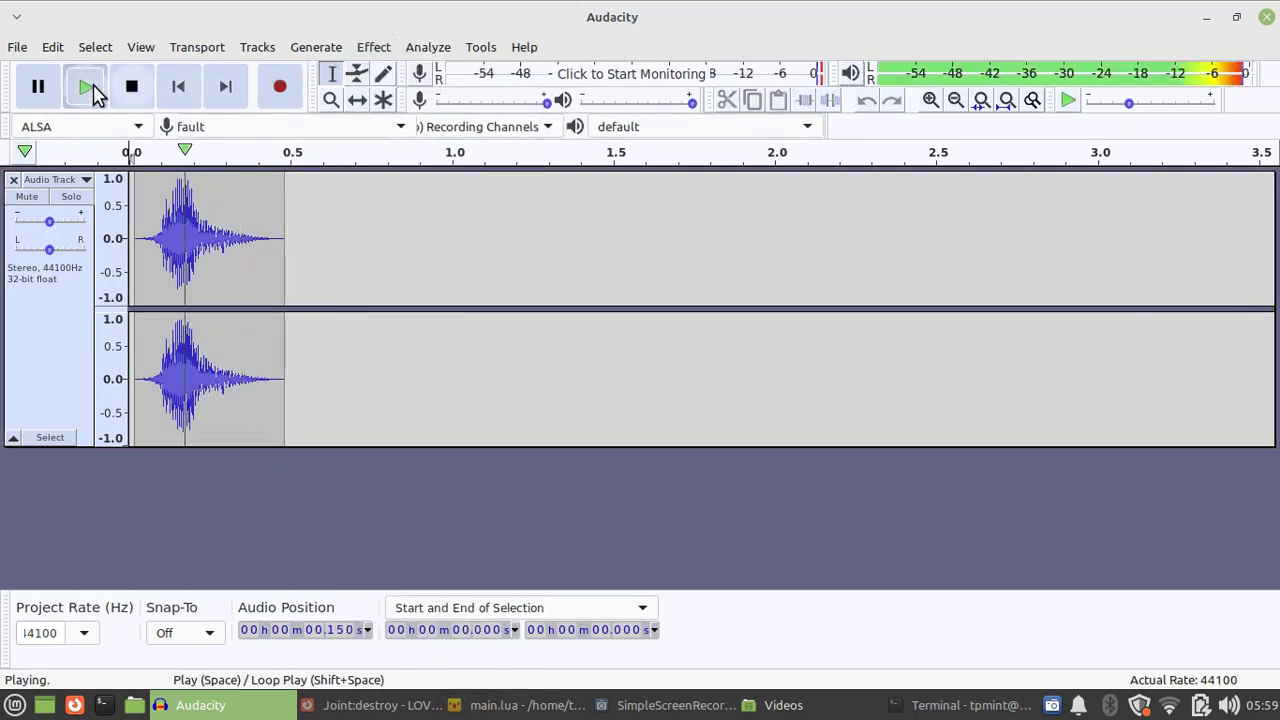
- Examine the faded waveform up close and play the whole clip repeatedly to check the sound
{"action": "scroll", "coordinate": [228, 298], "scroll_direction": "up", "scroll_amount": 1}
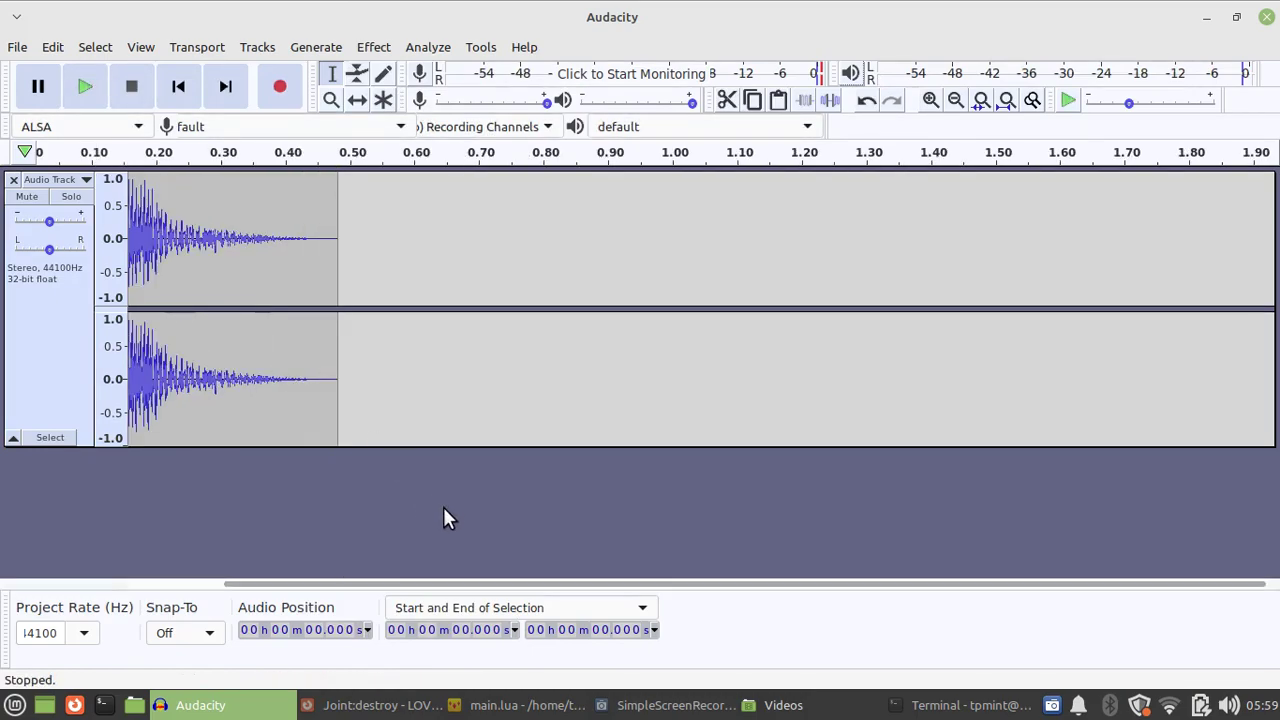
{"action": "scroll", "coordinate": [439, 470], "scroll_direction": "up", "scroll_amount": 1}
{"action": "left_click_drag", "start_coordinate": [530, 595], "coordinate": [180, 580]}
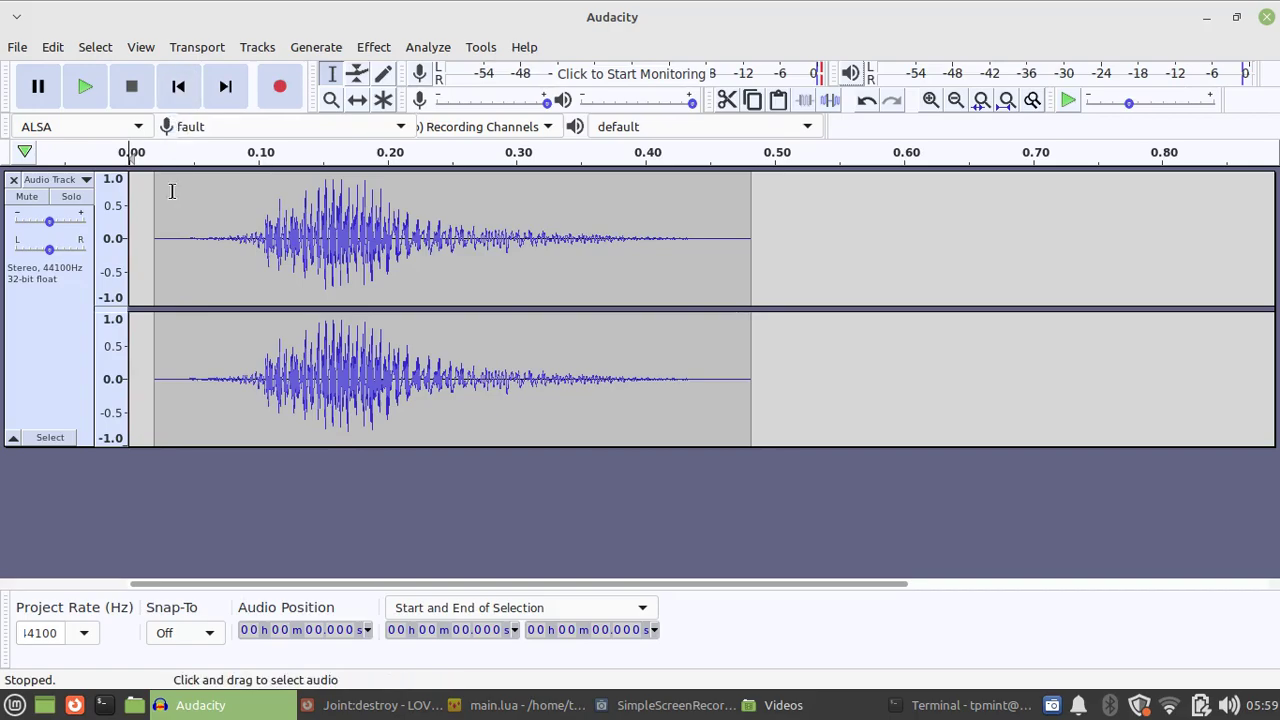
{"action": "key", "text": "space"}
{"action": "key", "text": "space"}
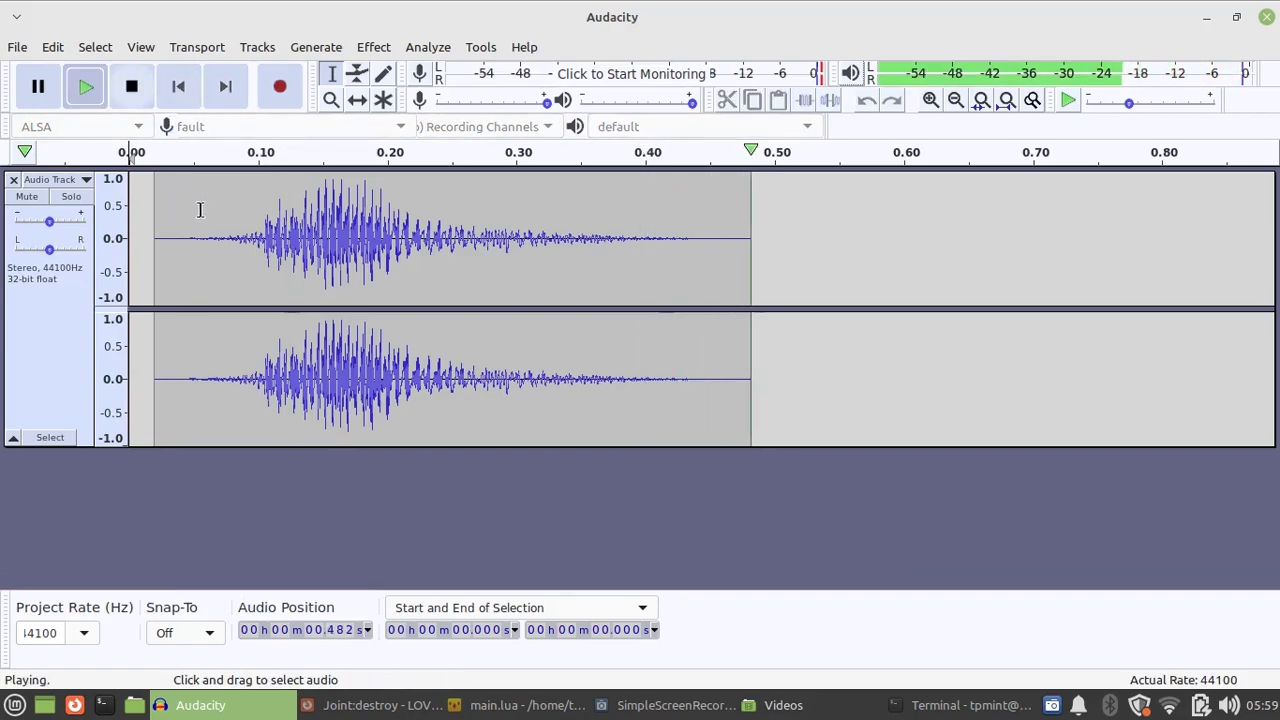
{"action": "key", "text": "space"}
{"action": "key", "text": "space"}
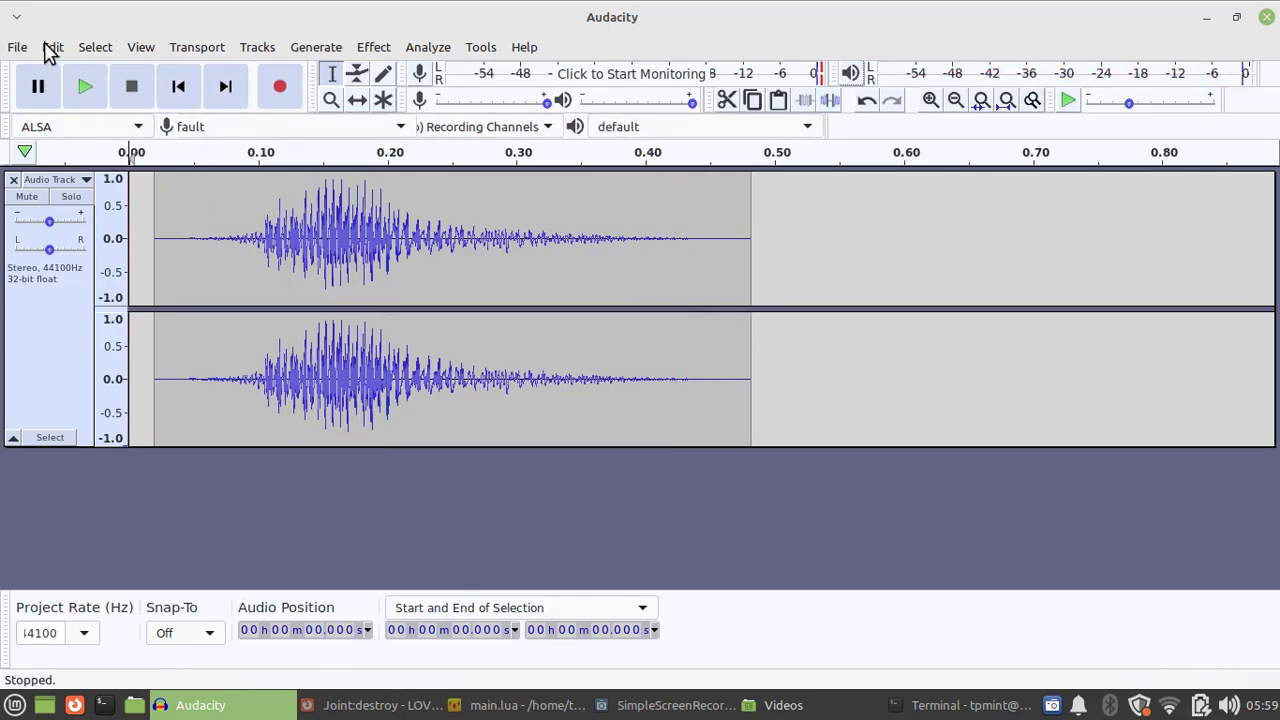
- Try to export the stereo clip as WAV over the existing powerupcollect.wav in the TOLL folder
{"action": "left_click", "coordinate": [20, 50]}
{"action": "mouse_move", "coordinate": [93, 209]}
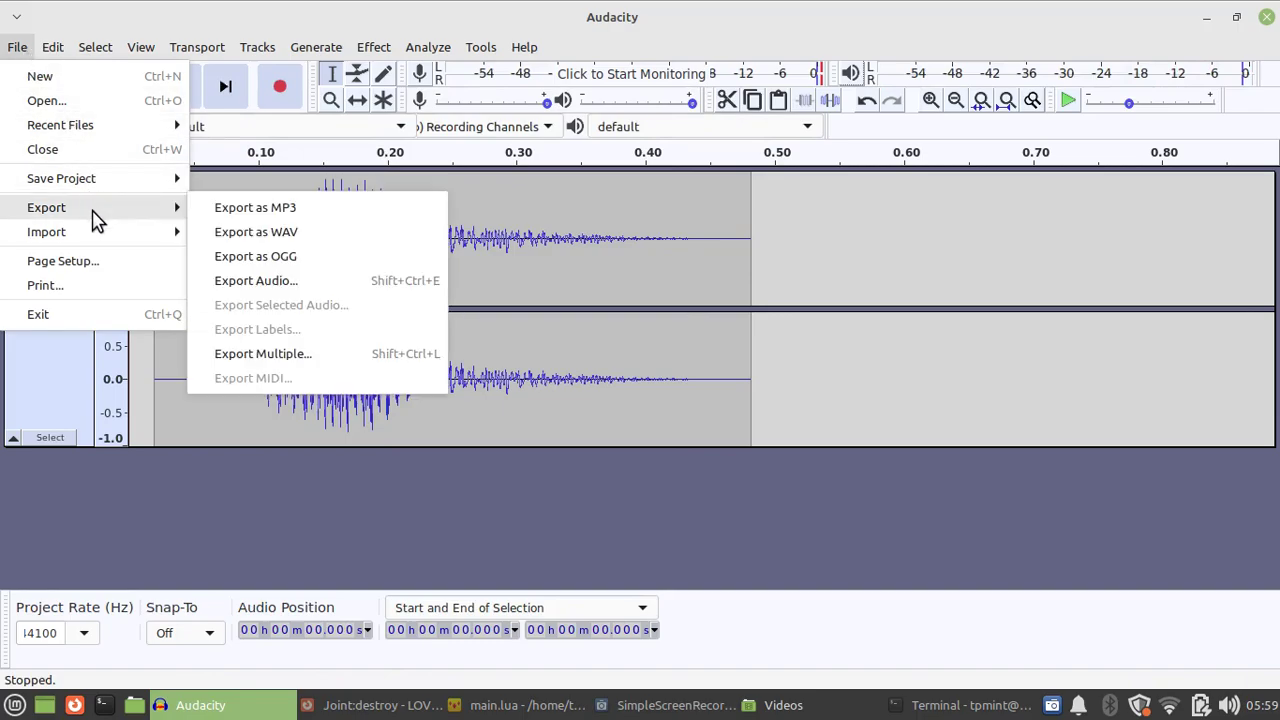
{"action": "left_click", "coordinate": [338, 237]}
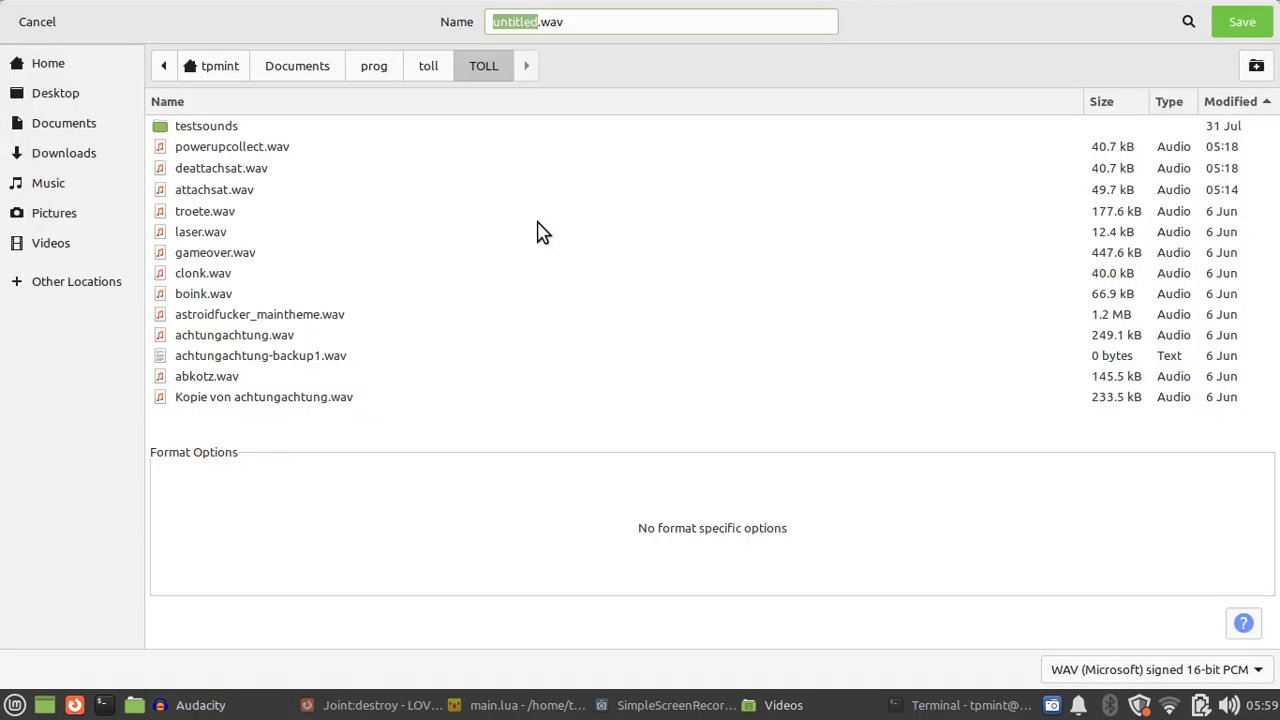
{"action": "left_click", "coordinate": [257, 150]}
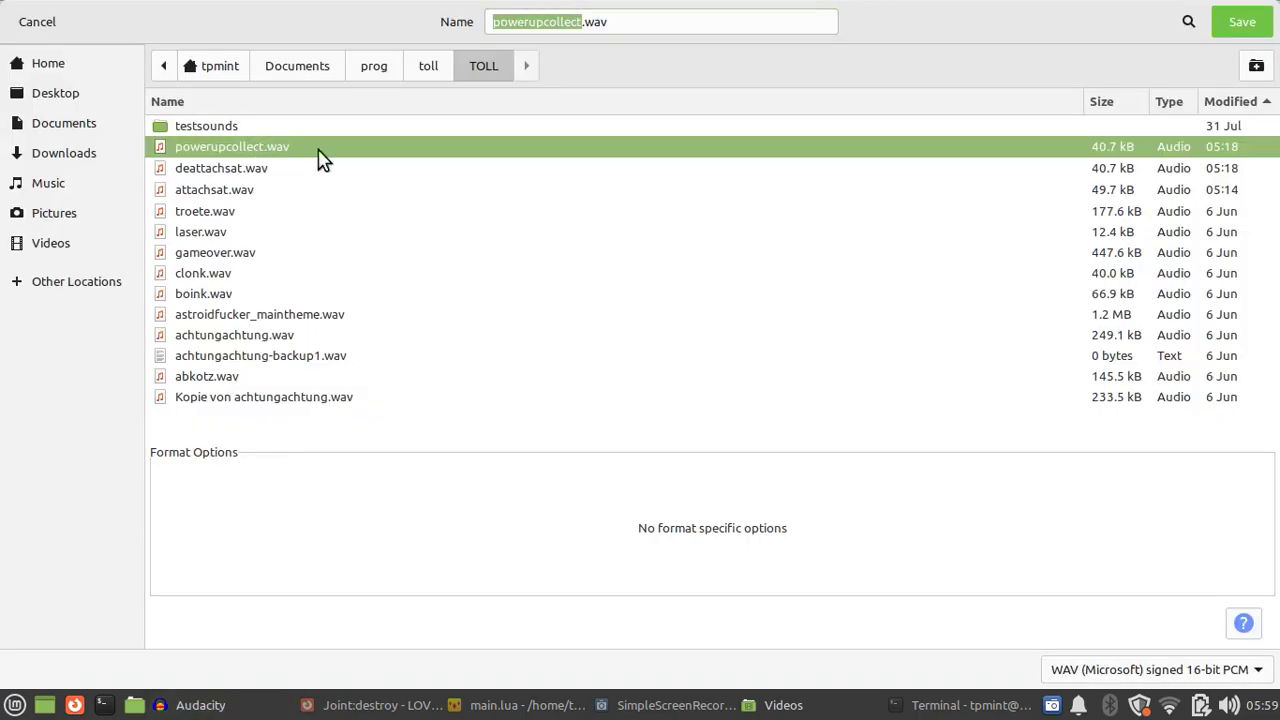
{"action": "left_click", "coordinate": [1243, 22]}
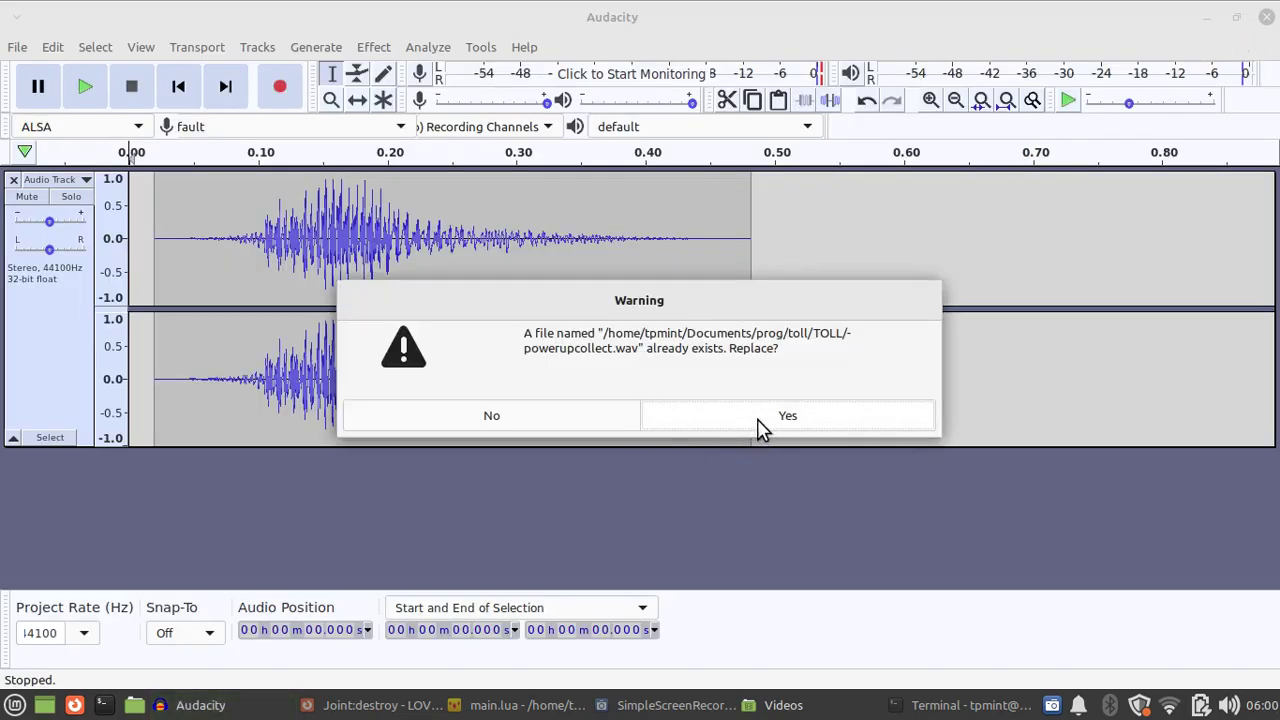
{"action": "left_click", "coordinate": [758, 428]}
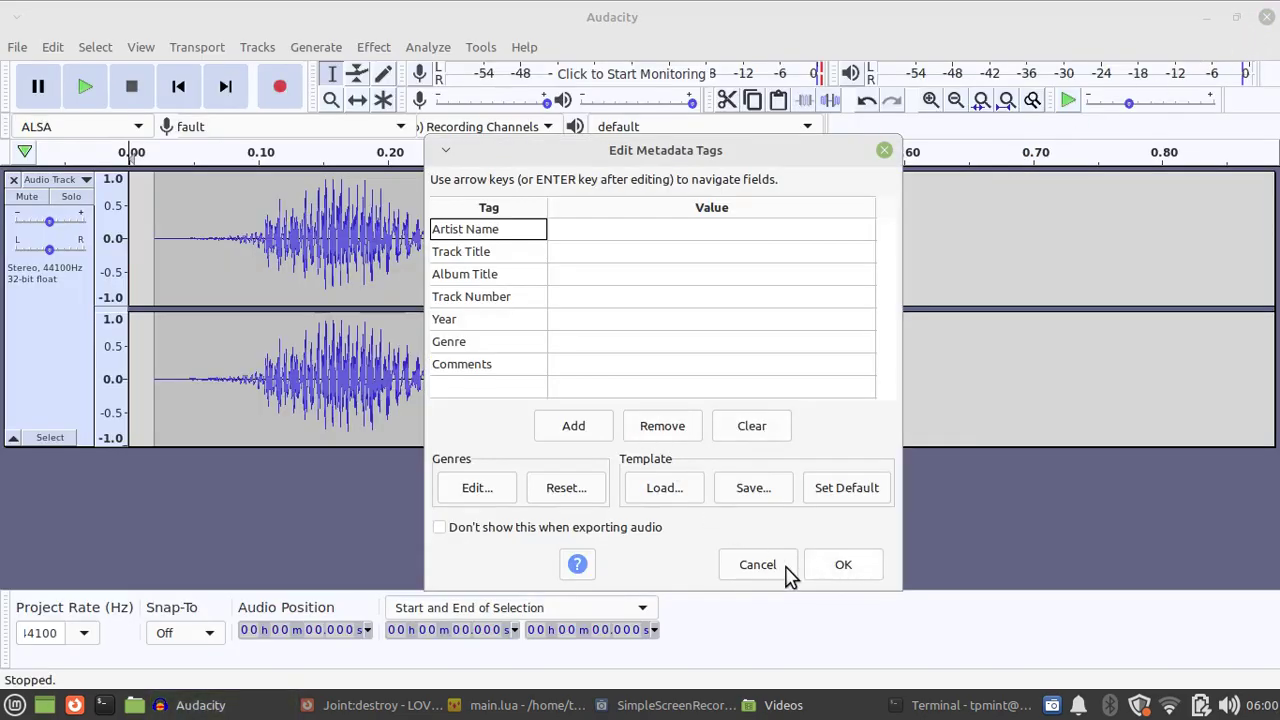
{"action": "left_click", "coordinate": [810, 565]}
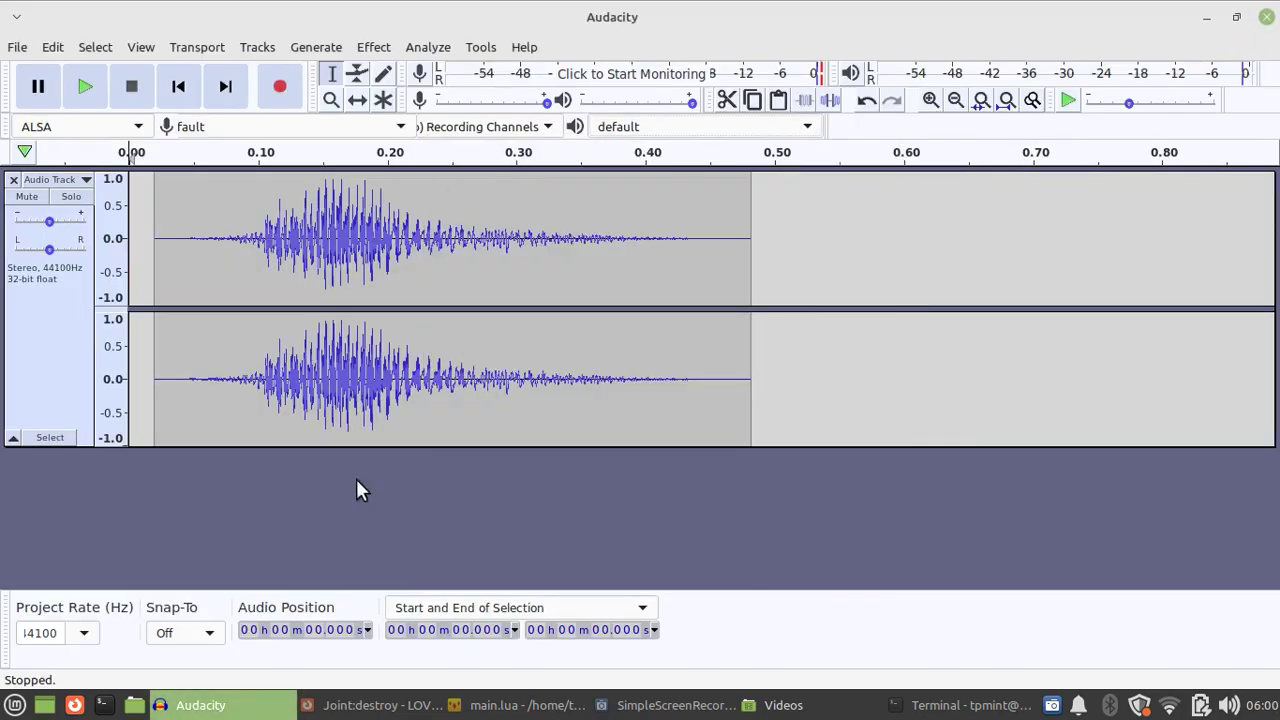
- Split the stereo track to mono and delete one of the two resulting tracks
{"action": "left_click", "coordinate": [70, 180]}
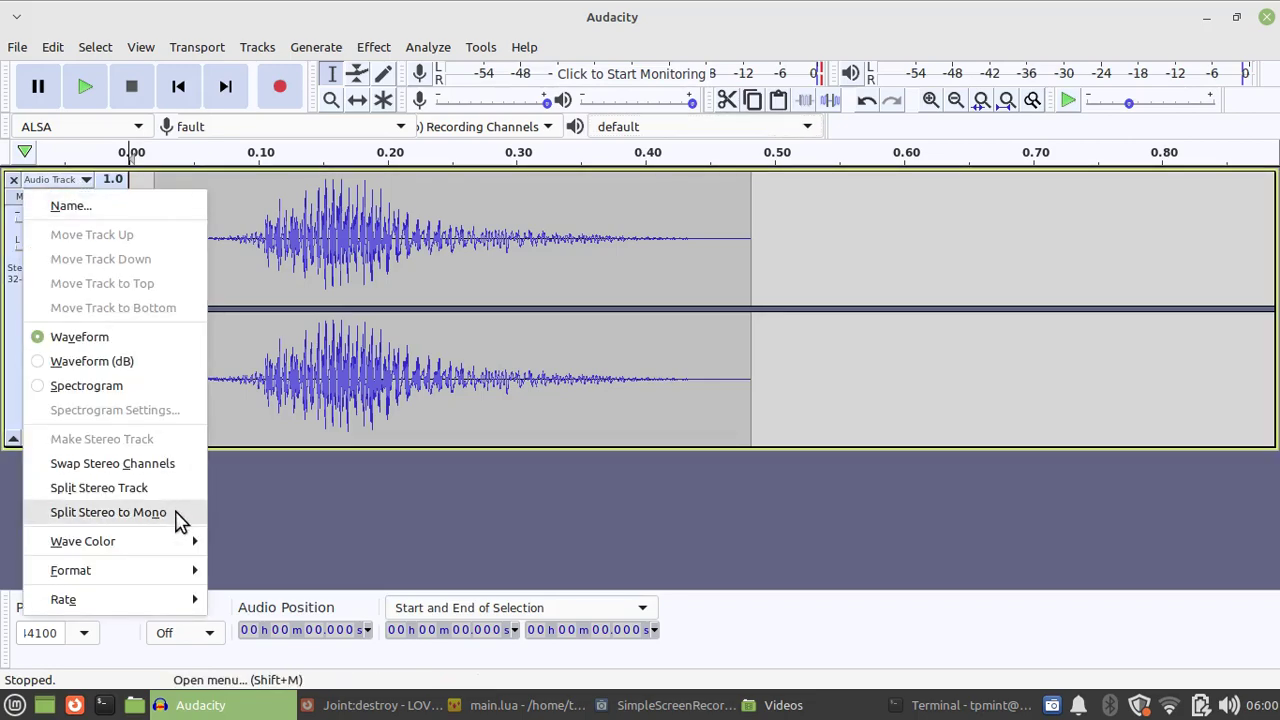
{"action": "left_click", "coordinate": [108, 512]}
{"action": "left_click", "coordinate": [13, 321]}
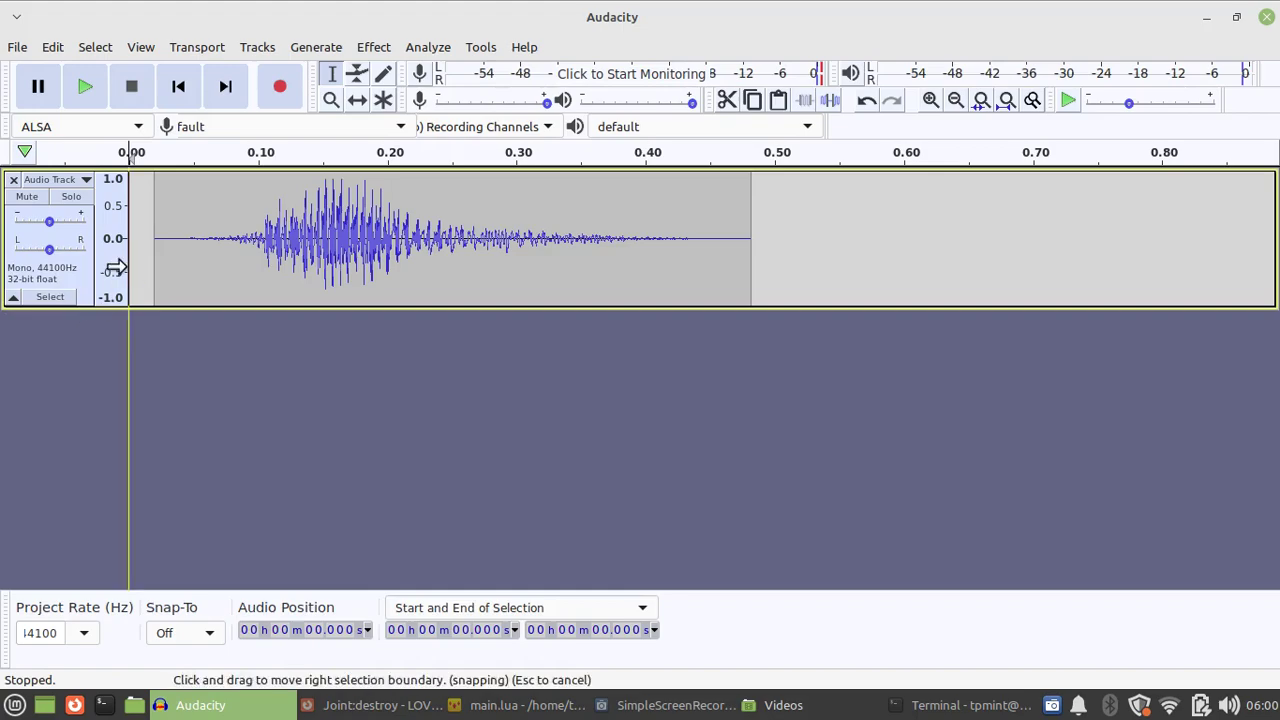
- Export the mono track as WAV with empty metadata tags, replacing powerupcollect.wav in the TOLL folder
{"action": "left_click", "coordinate": [20, 48]}
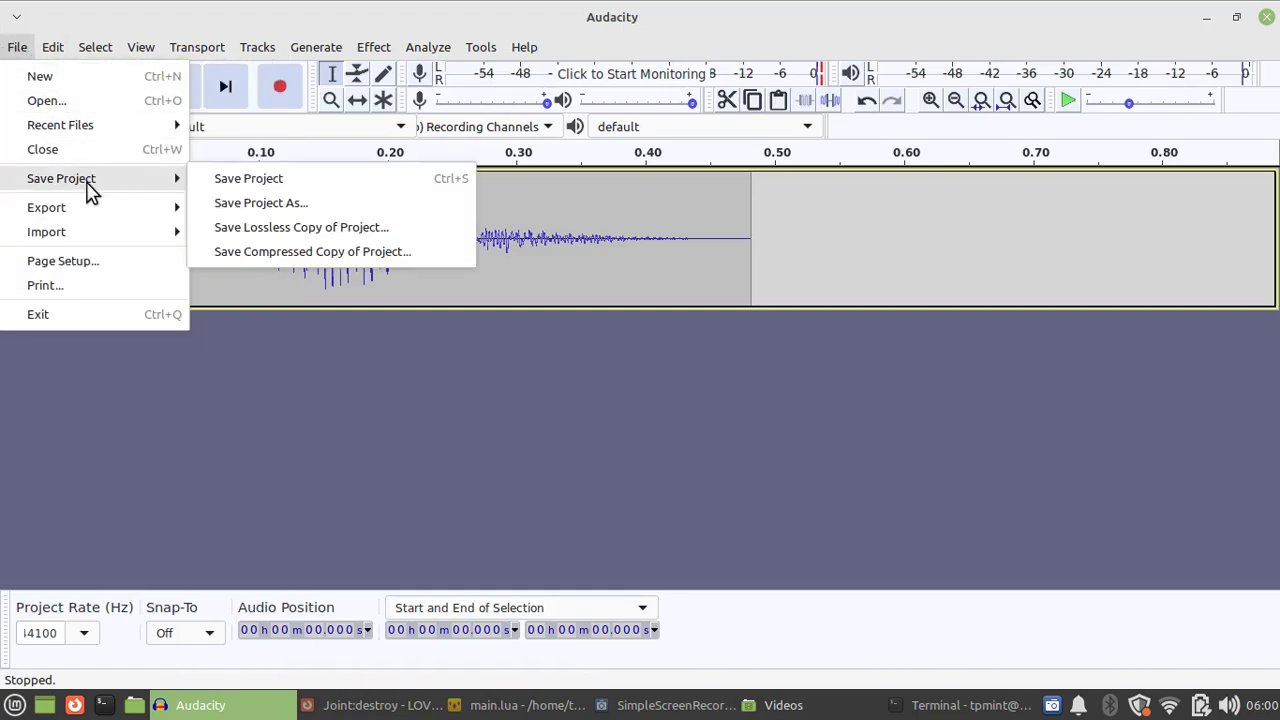
{"action": "mouse_move", "coordinate": [115, 212]}
{"action": "left_click", "coordinate": [335, 224]}
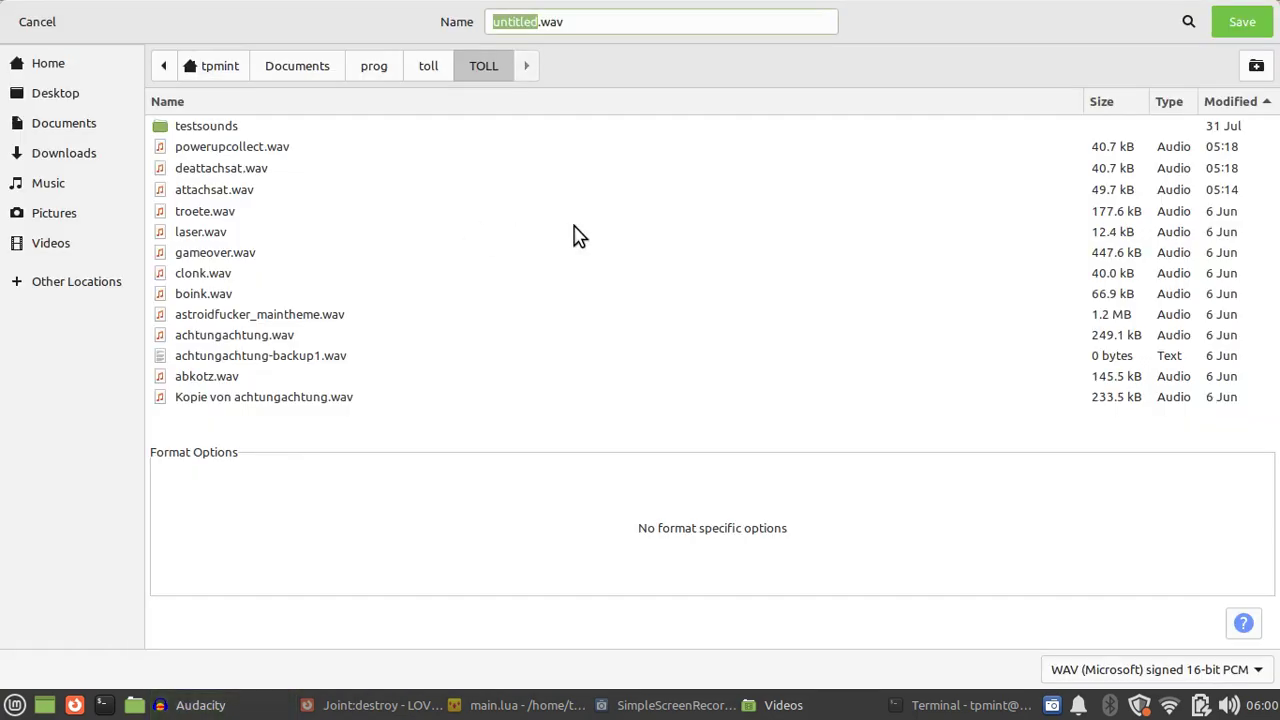
{"action": "left_click", "coordinate": [271, 147]}
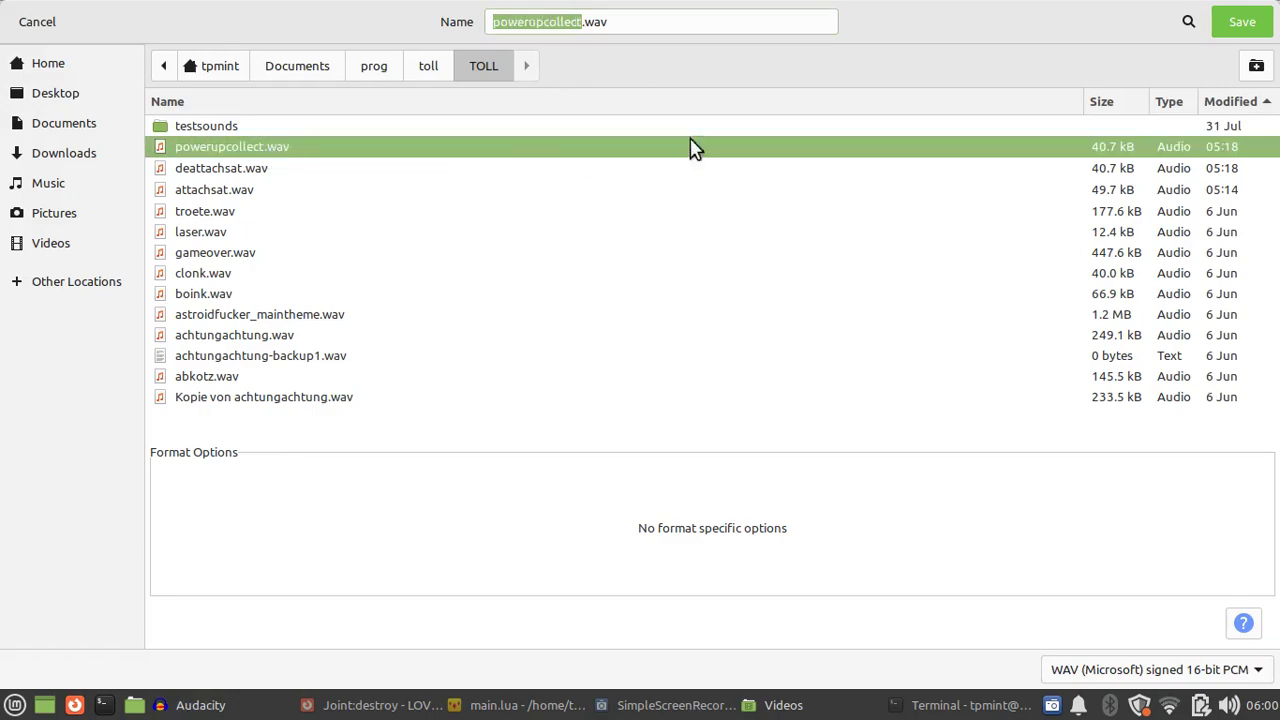
{"action": "left_click", "coordinate": [1240, 30]}
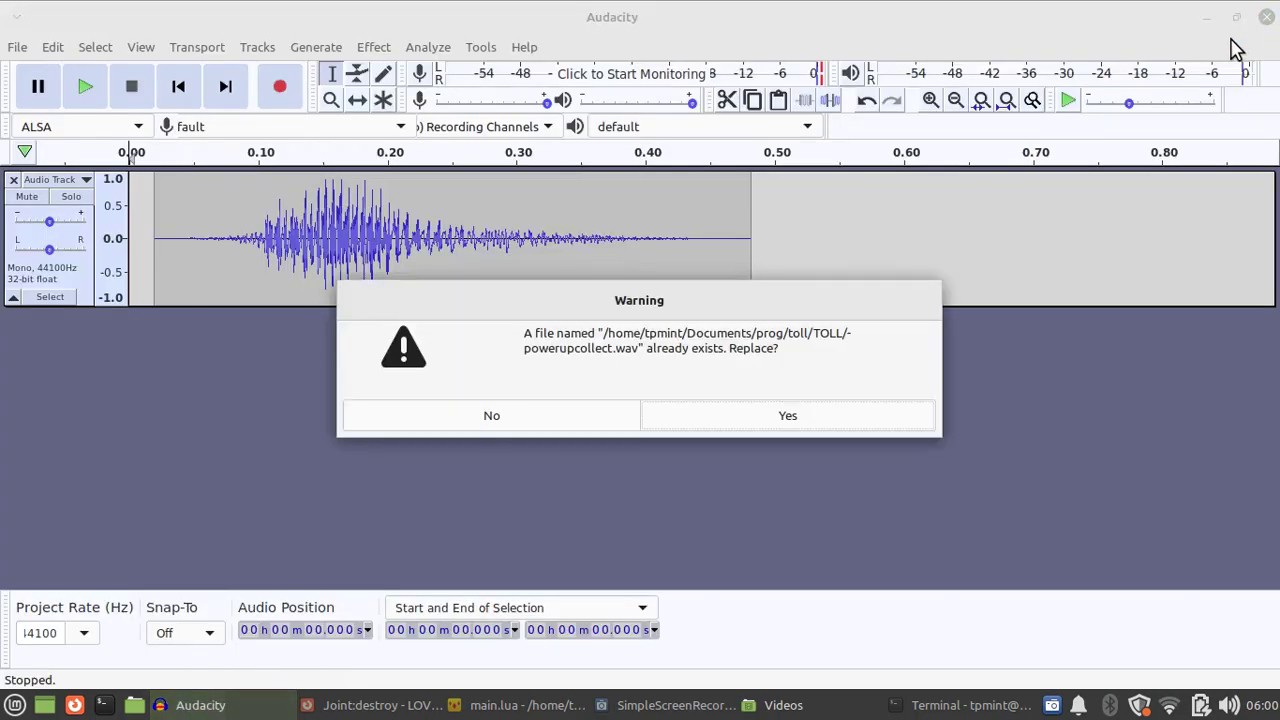
{"action": "left_click", "coordinate": [730, 427]}
{"action": "left_click", "coordinate": [844, 565]}
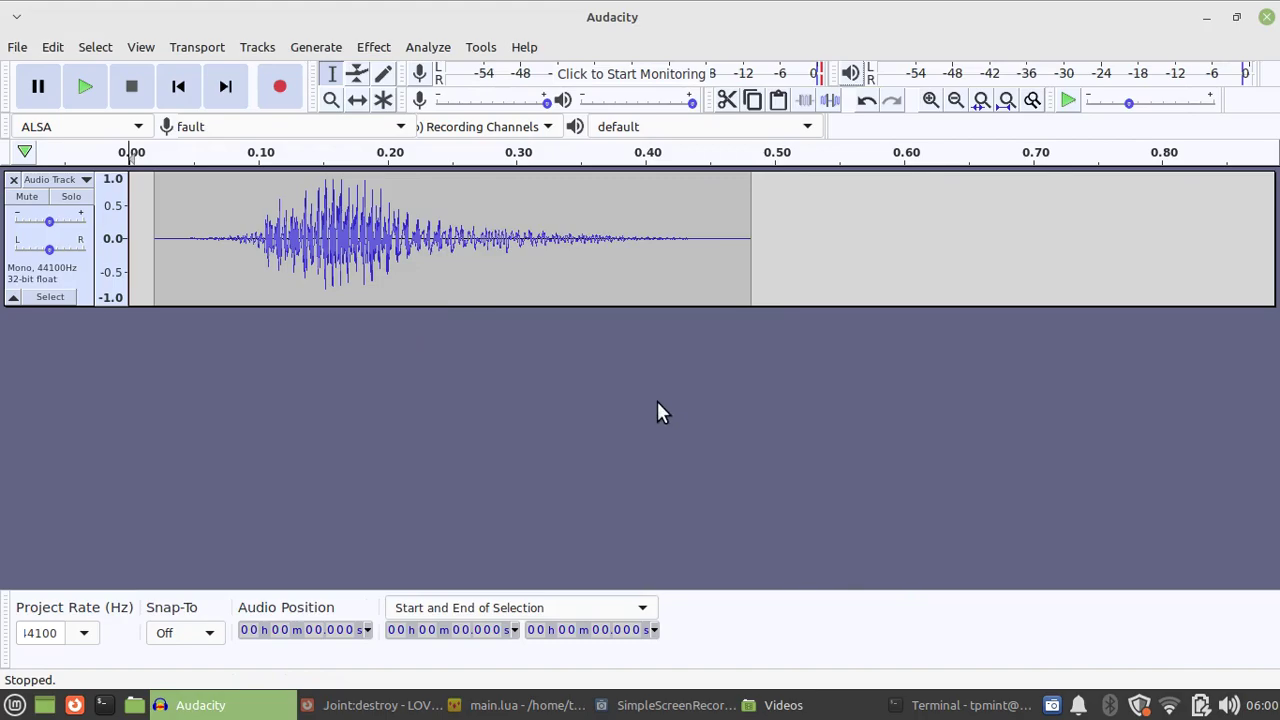
- Switch to main.lua in Geany and run the game to test the new power-up sound
{"action": "left_click", "coordinate": [514, 705]}
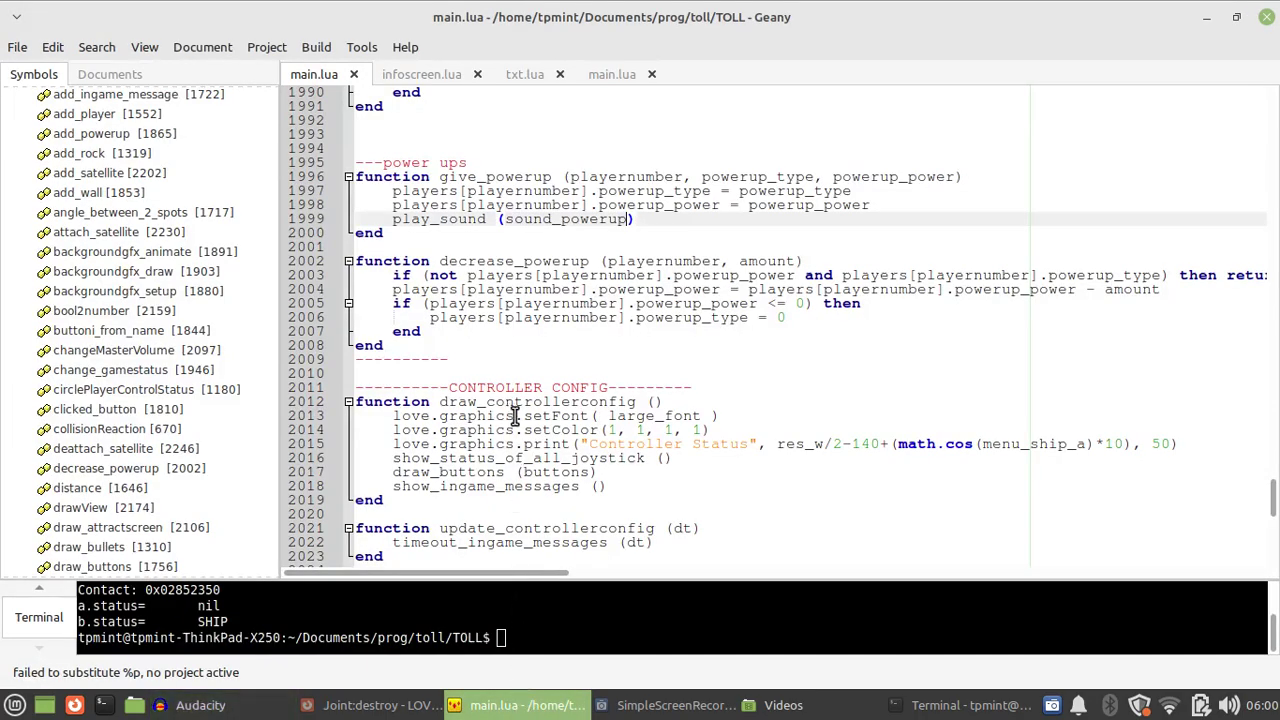
{"action": "key", "text": "F5"}
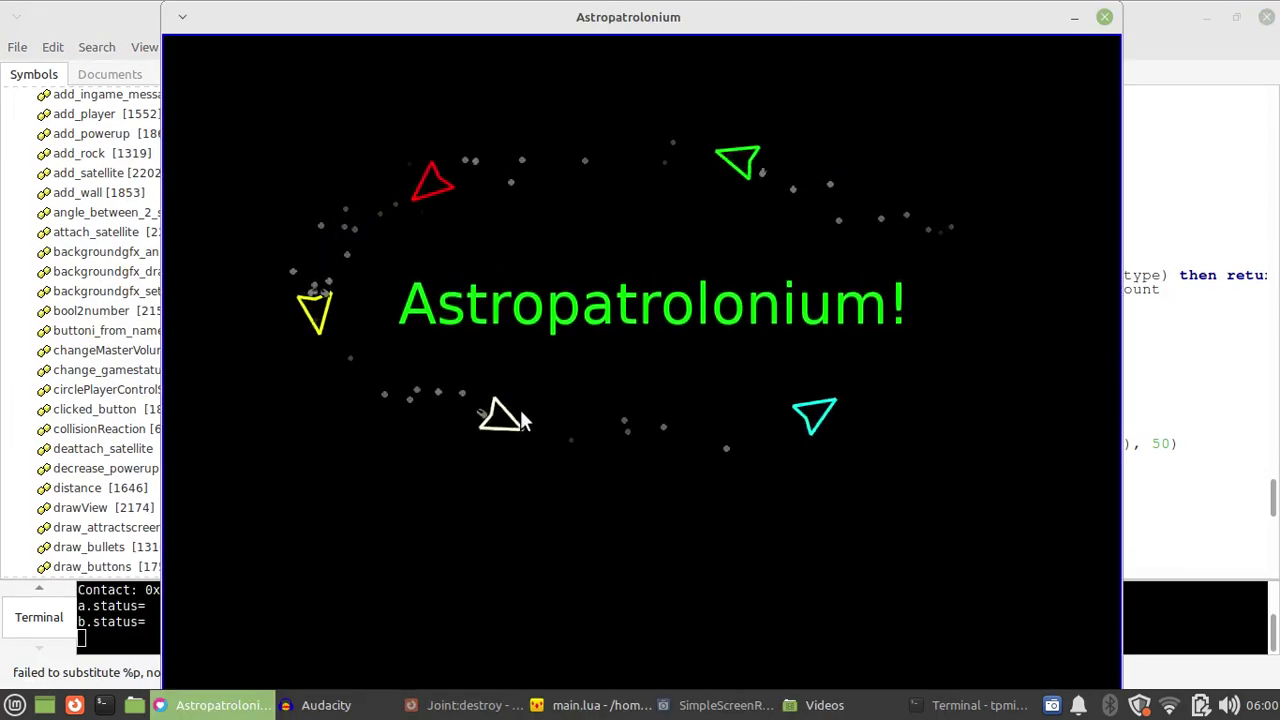
- Start a game at level 1 from the title screen and briefly show the debug info overlay
{"action": "left_click", "coordinate": [530, 251]}
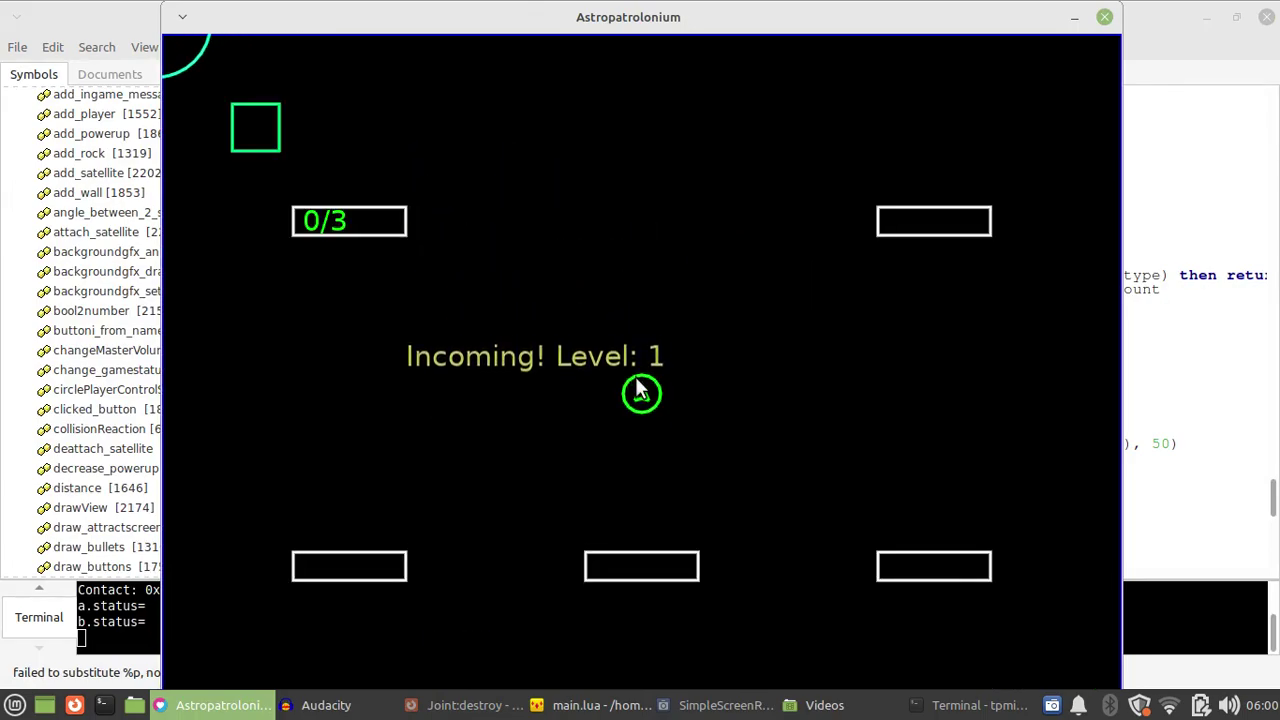
{"action": "key", "text": "Tab"}
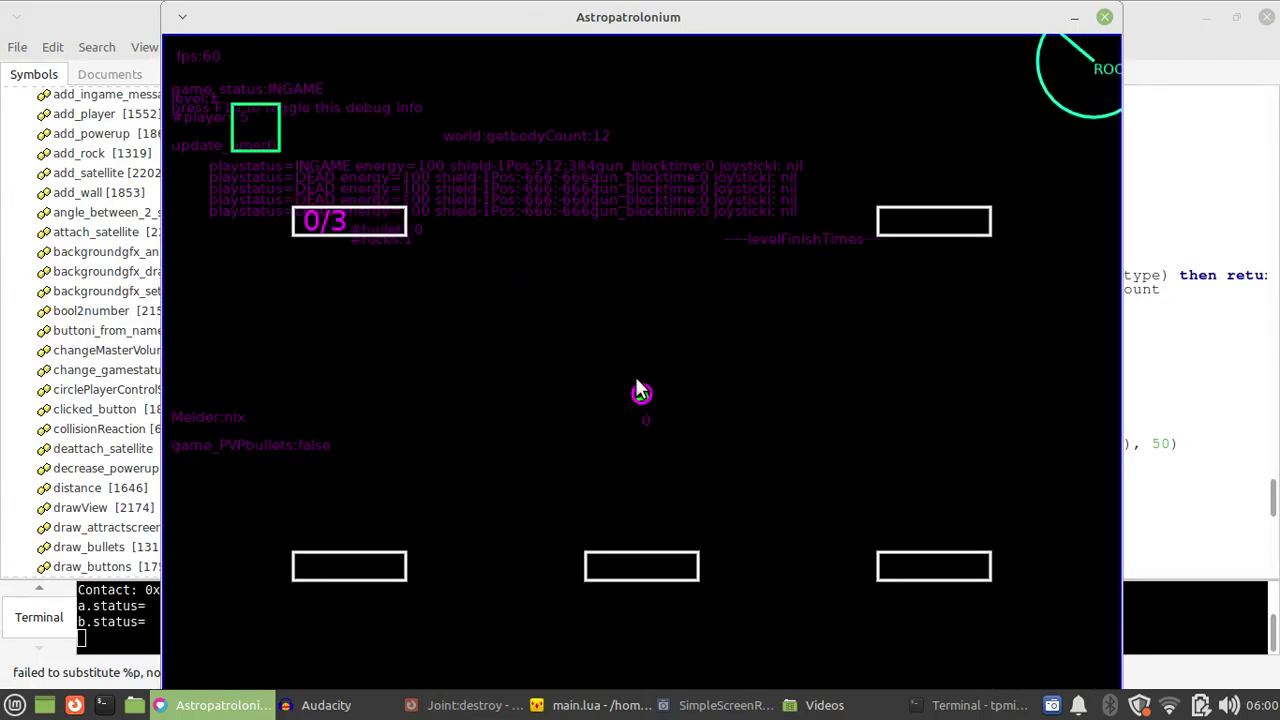
{"action": "key", "text": "Tab"}
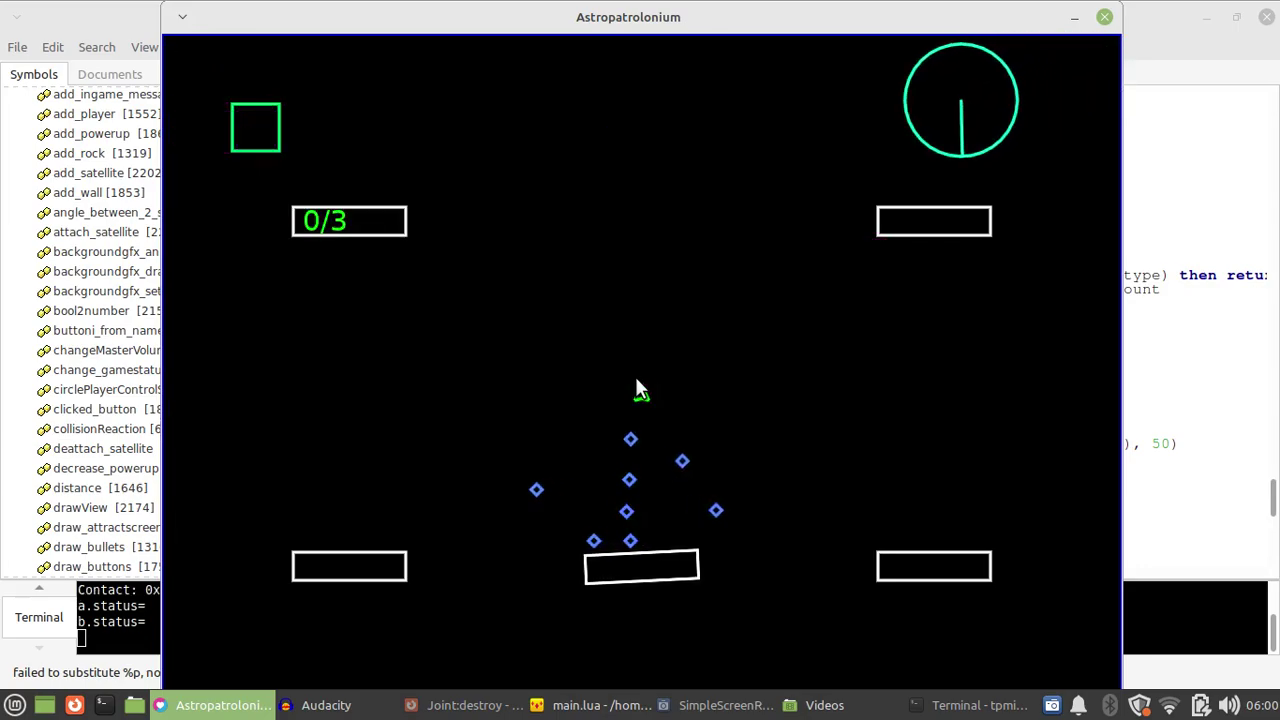
- Fly the ship through the blue power-ups to test the new pickup sound, and shoot the large round rock
{"action": "key", "text": "Up"}
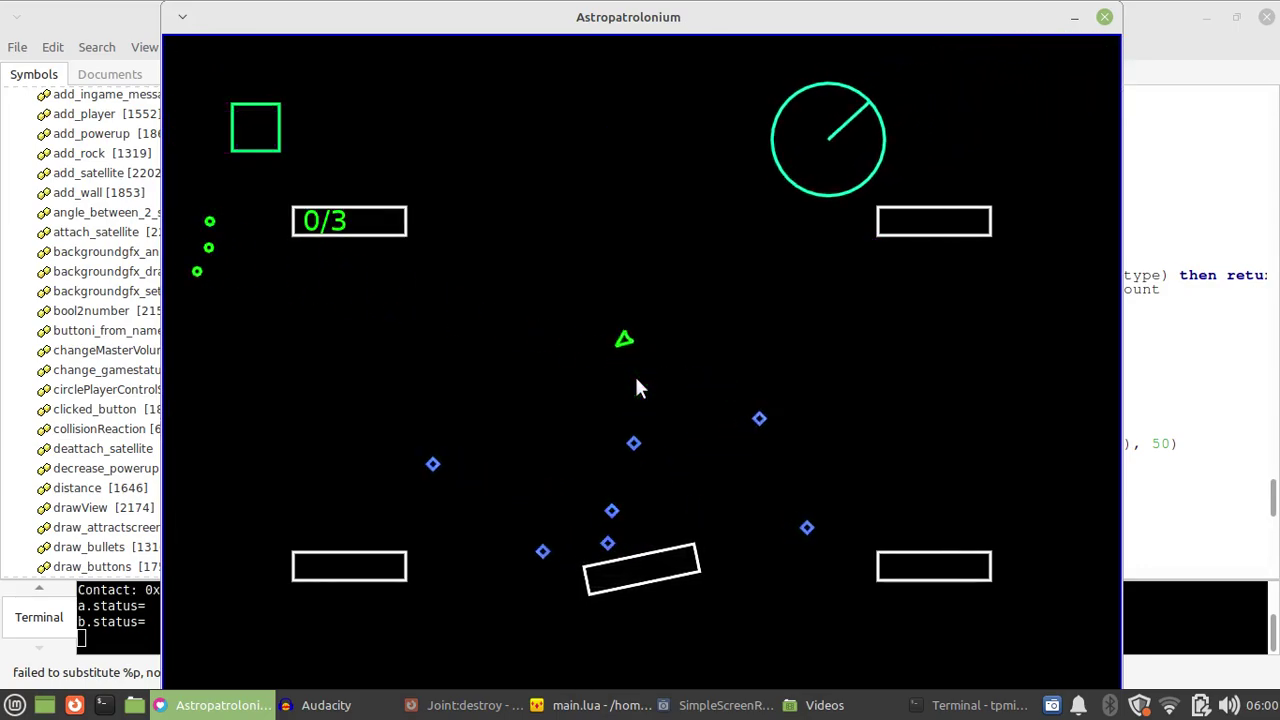
{"action": "key", "text": "Right"}
{"action": "key", "text": "Up"}
{"action": "key", "text": "Left"}
{"action": "key", "text": "Up"}
{"action": "key", "text": "Right"}
{"action": "key", "text": "Left"}
{"action": "key", "text": "Up"}
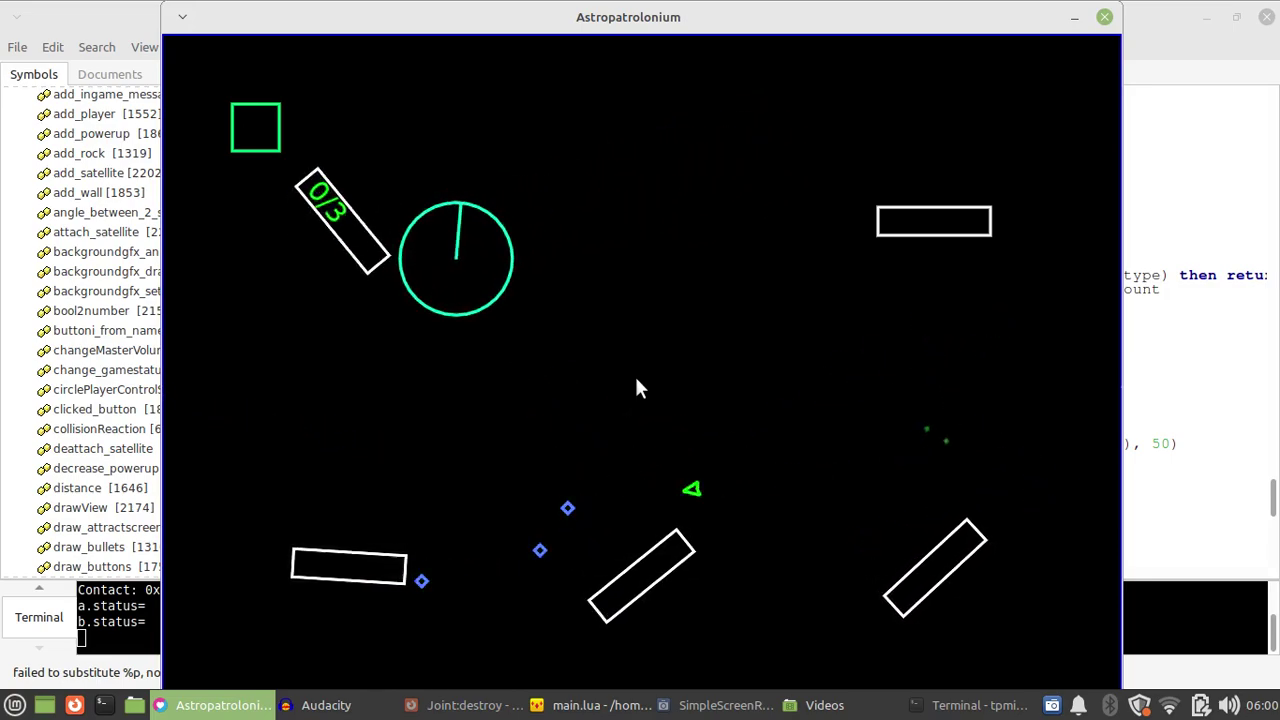
{"action": "key", "text": "Right"}
{"action": "key", "text": "Up"}
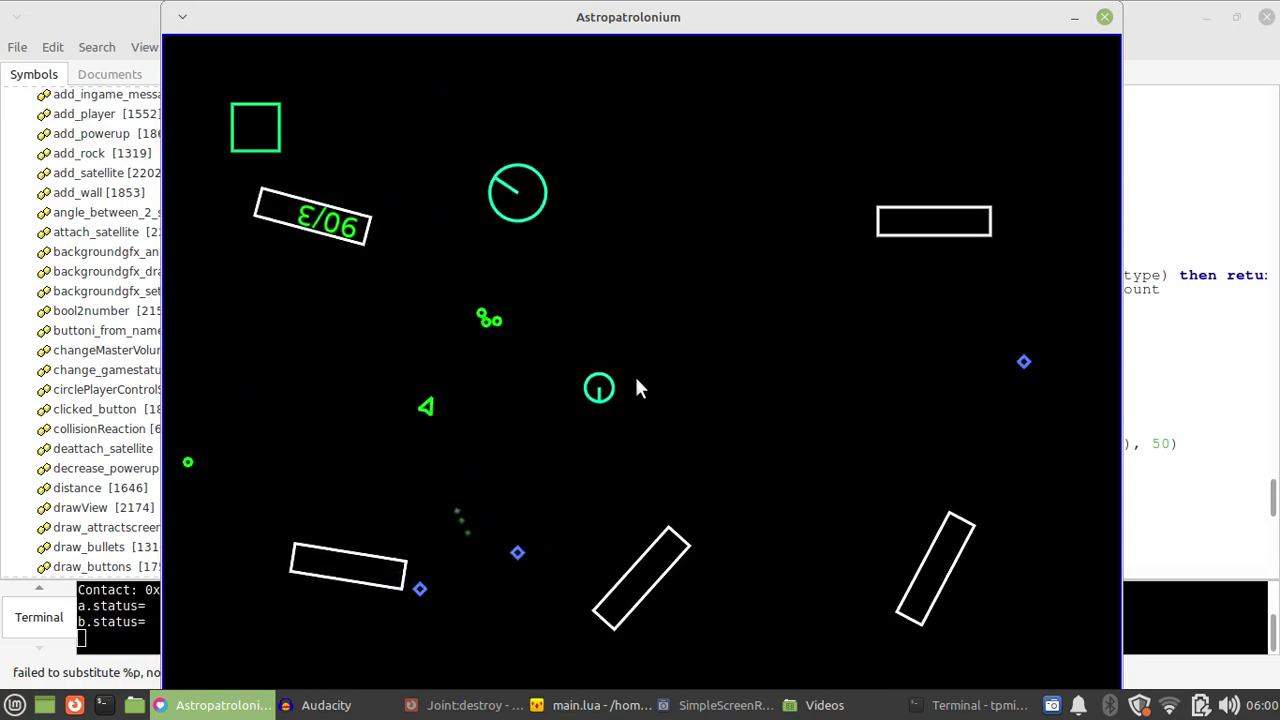
- Fly the ship up to the green square satellite, attach it and tow it across the arena
{"action": "key", "text": "Left"}
{"action": "key", "text": "Up"}
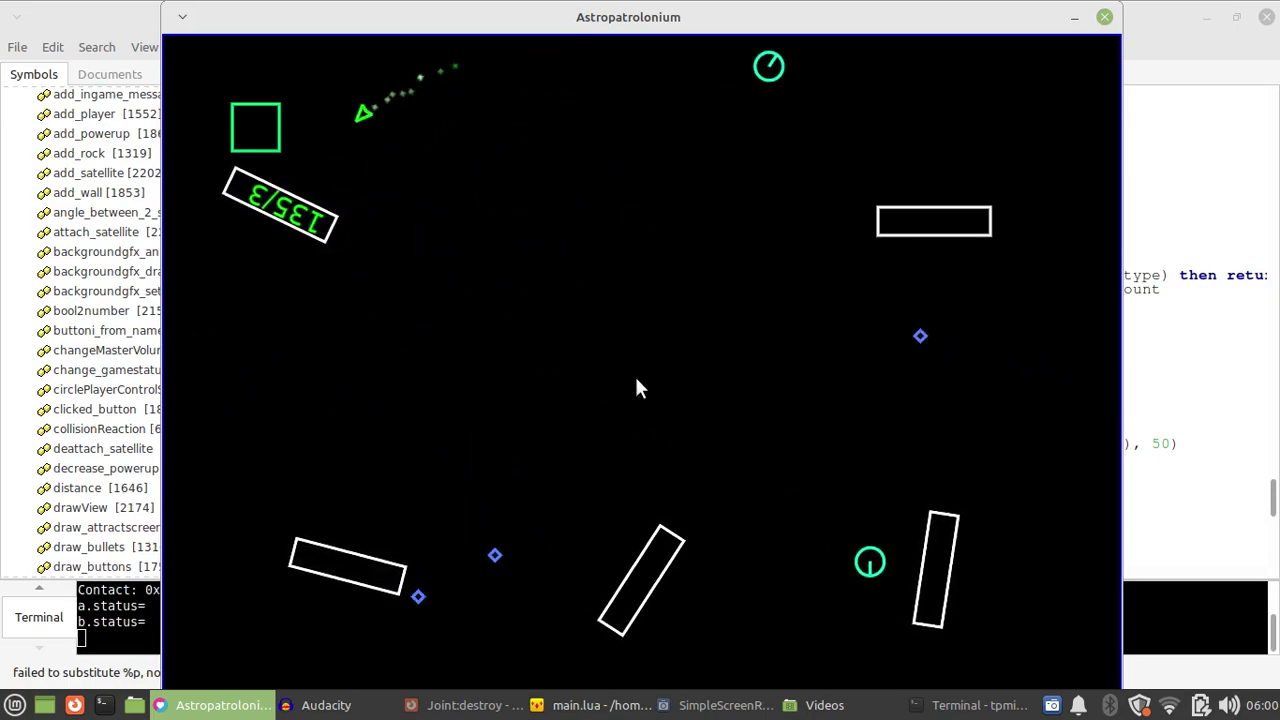
{"action": "key", "text": "Right"}
{"action": "key", "text": "Up"}
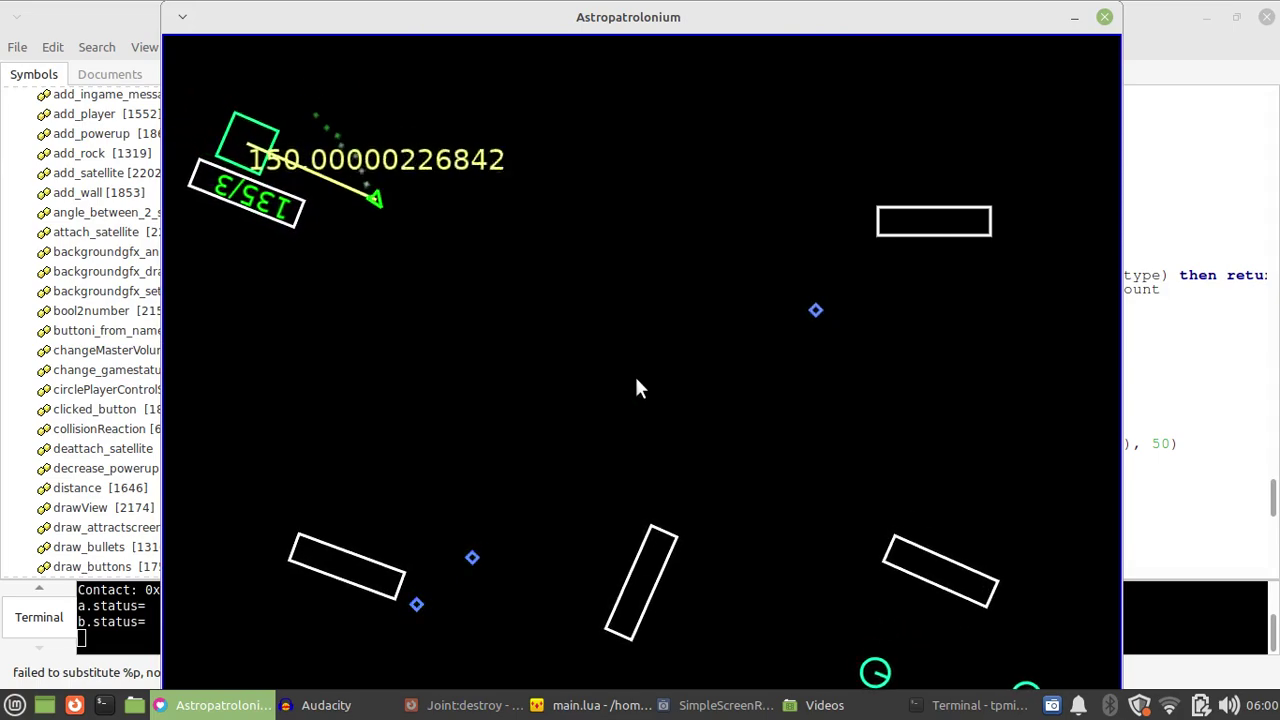
{"action": "key", "text": "Left"}
{"action": "key", "text": "Up"}
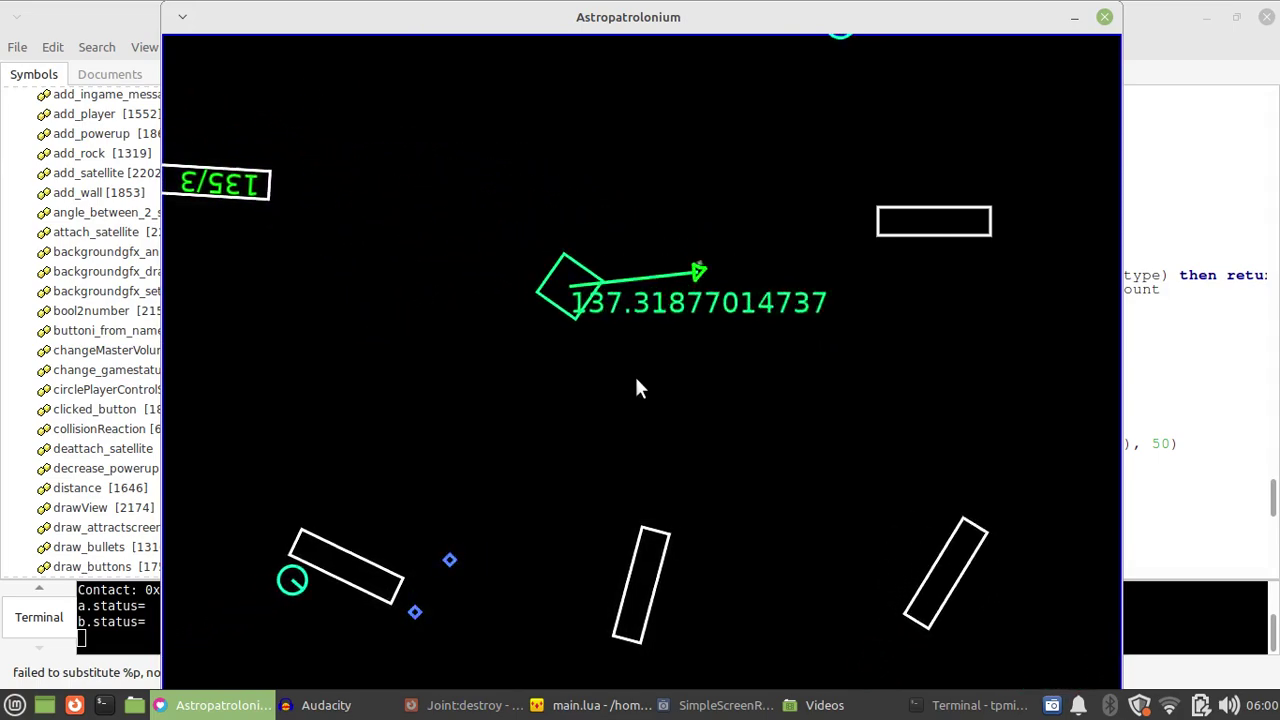
- Release the satellite, collect more blue power-ups near the lower walls while firing, and switch to SimpleScreenRecorder
{"action": "key", "text": "Up"}
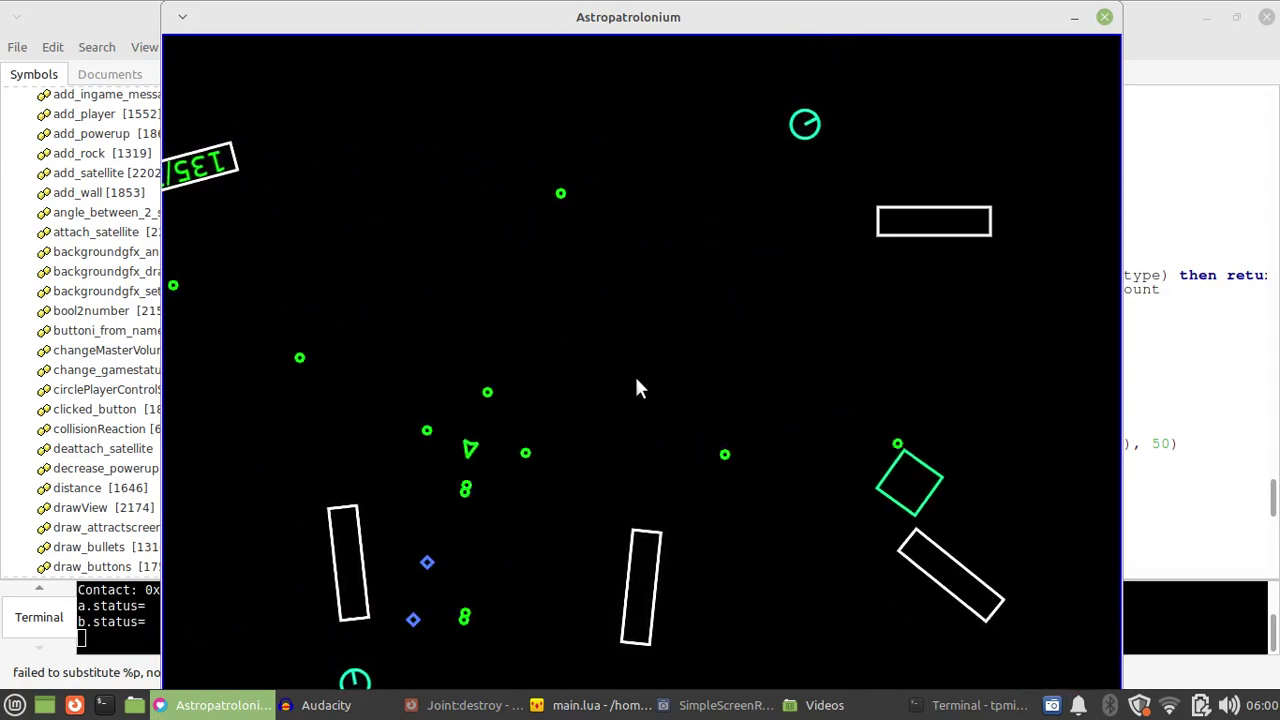
{"action": "key", "text": "Up"}
{"action": "key", "text": "Left"}
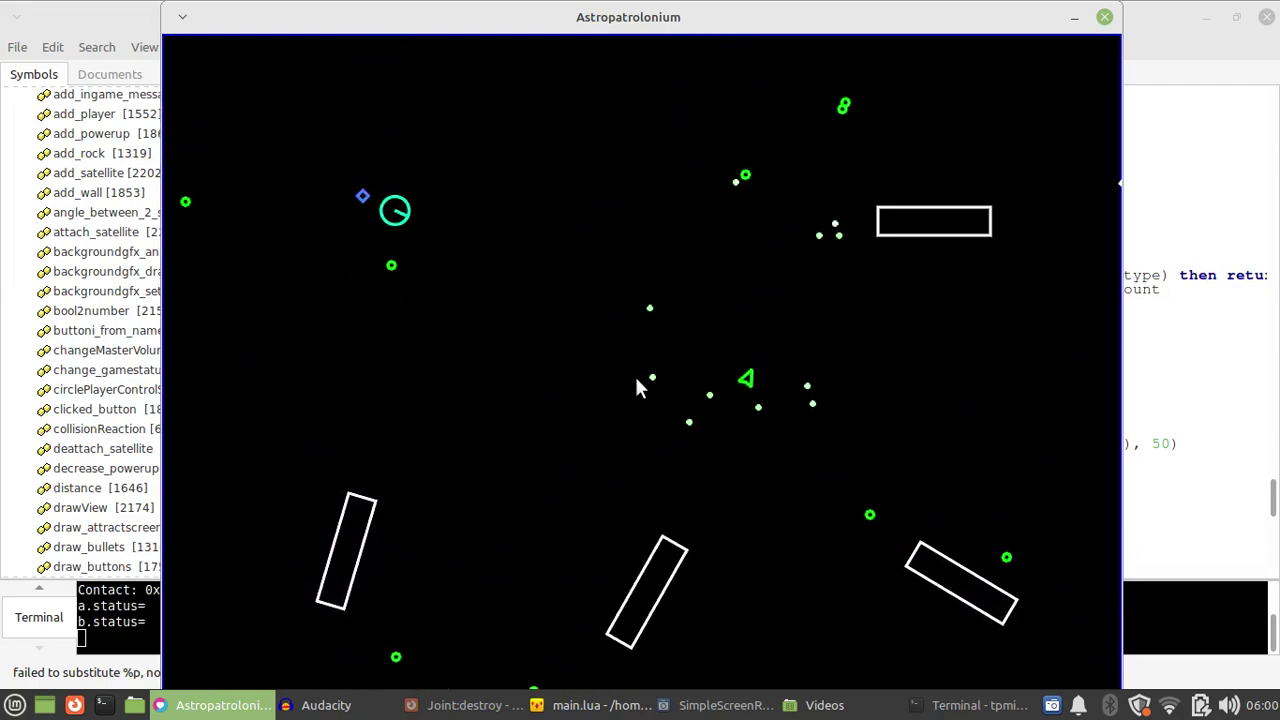
{"action": "left_click", "coordinate": [728, 703]}
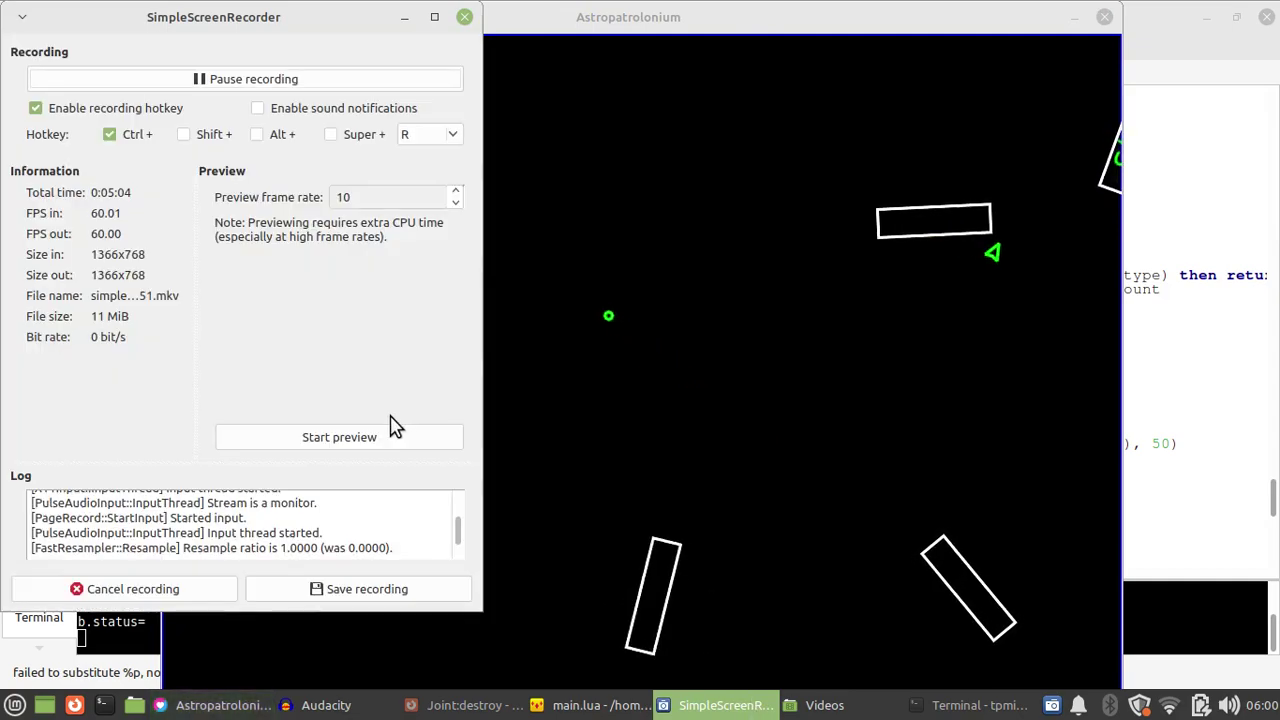